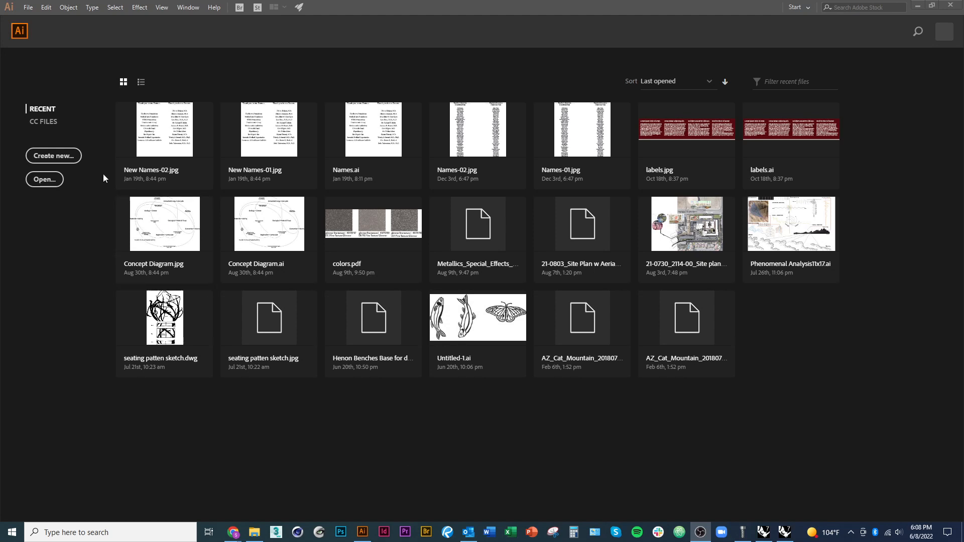
Create a new document from the Tabloid print preset, with units in inches and landscape orientation at 17 × 11 in
{"action": "left_click", "coordinate": [52, 159]}
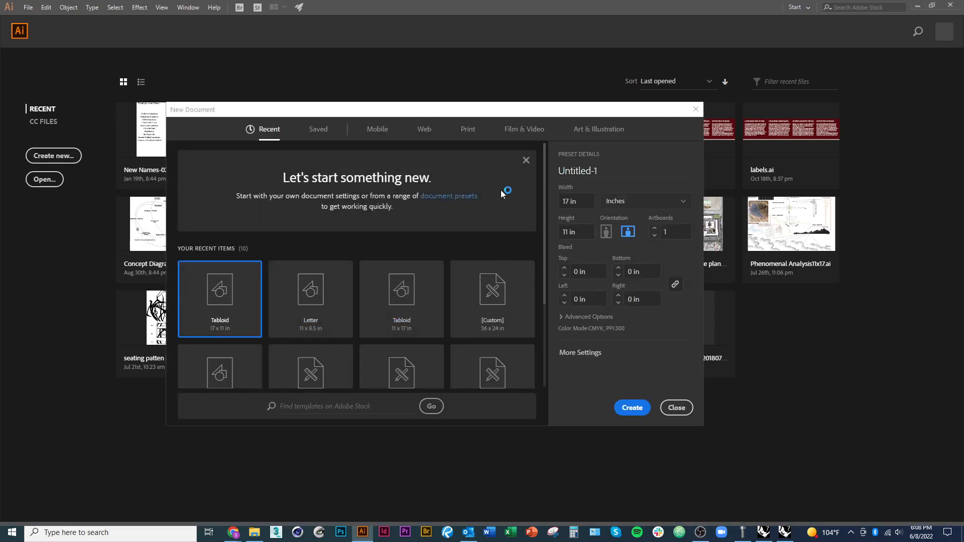
{"action": "left_click", "coordinate": [426, 136]}
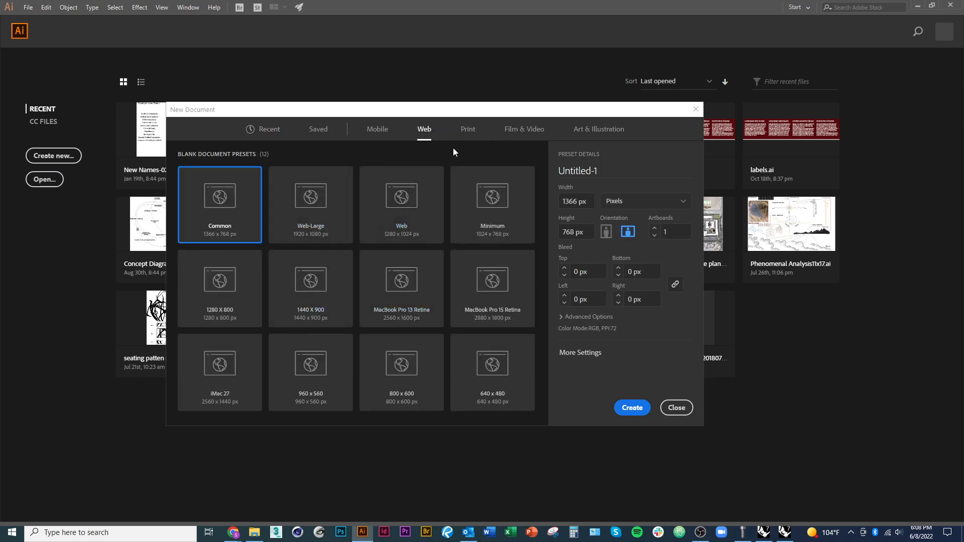
{"action": "left_click", "coordinate": [467, 130]}
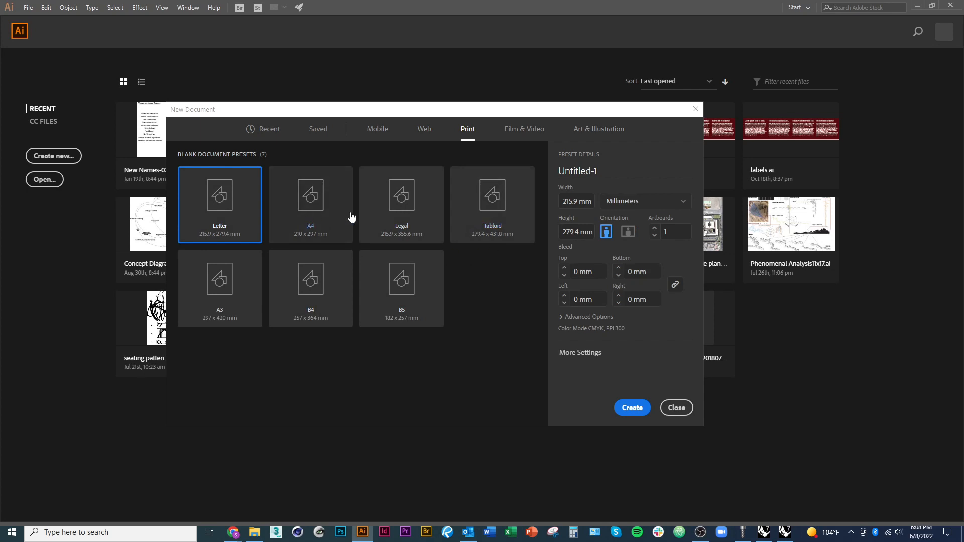
{"action": "left_click", "coordinate": [657, 207]}
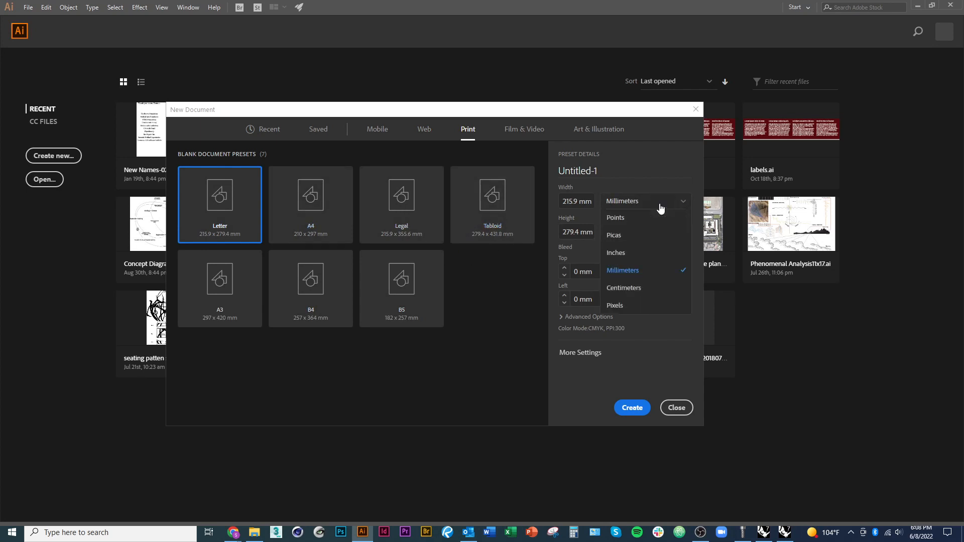
{"action": "left_click", "coordinate": [641, 248]}
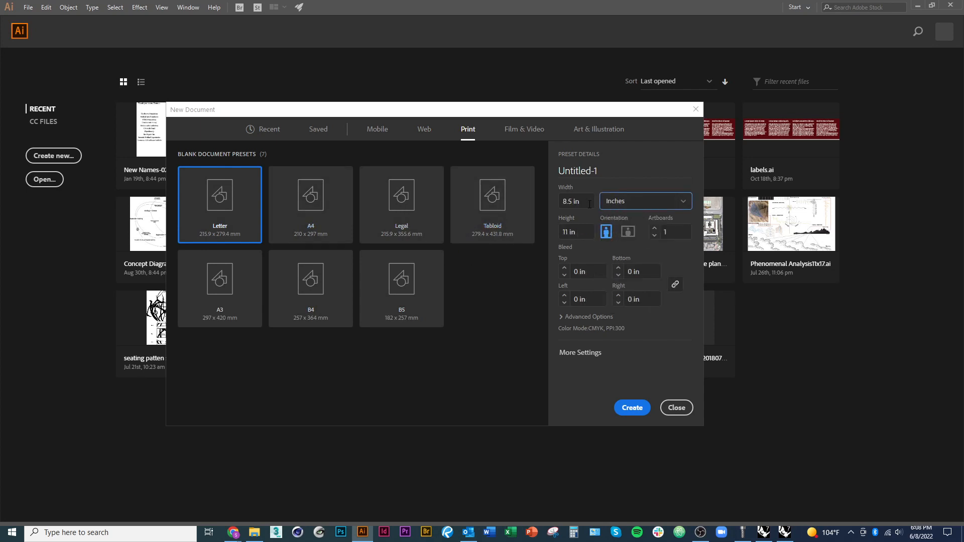
{"action": "left_click", "coordinate": [510, 232]}
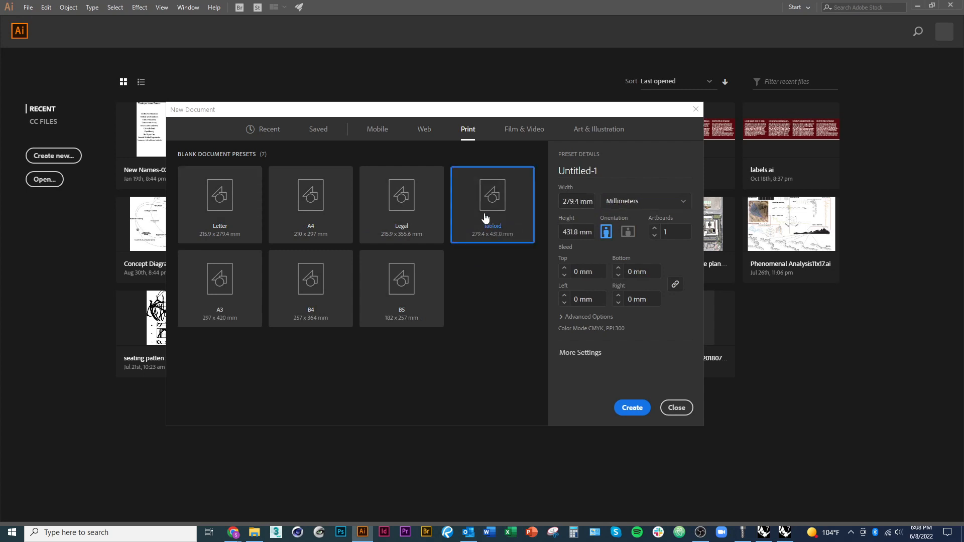
{"action": "left_click", "coordinate": [648, 207]}
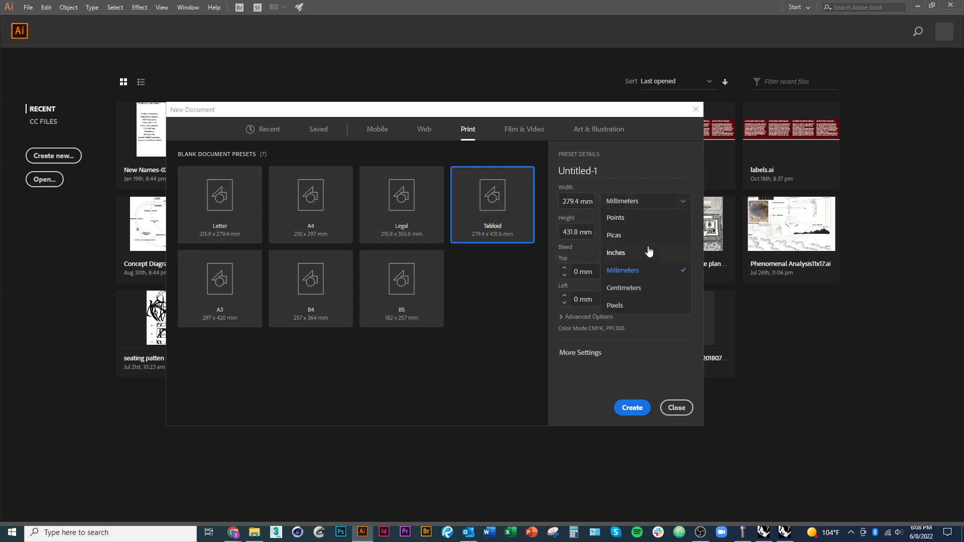
{"action": "left_click", "coordinate": [648, 251]}
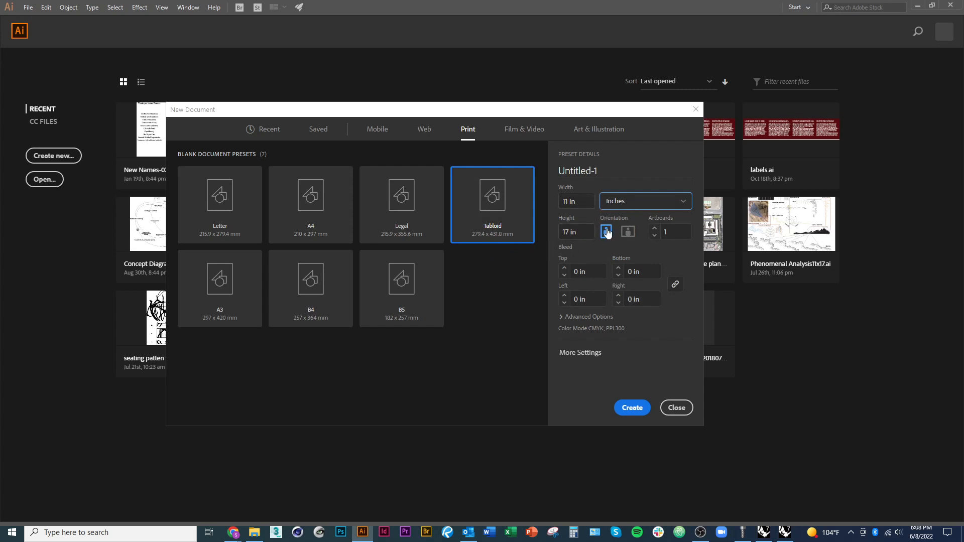
{"action": "left_click", "coordinate": [627, 232]}
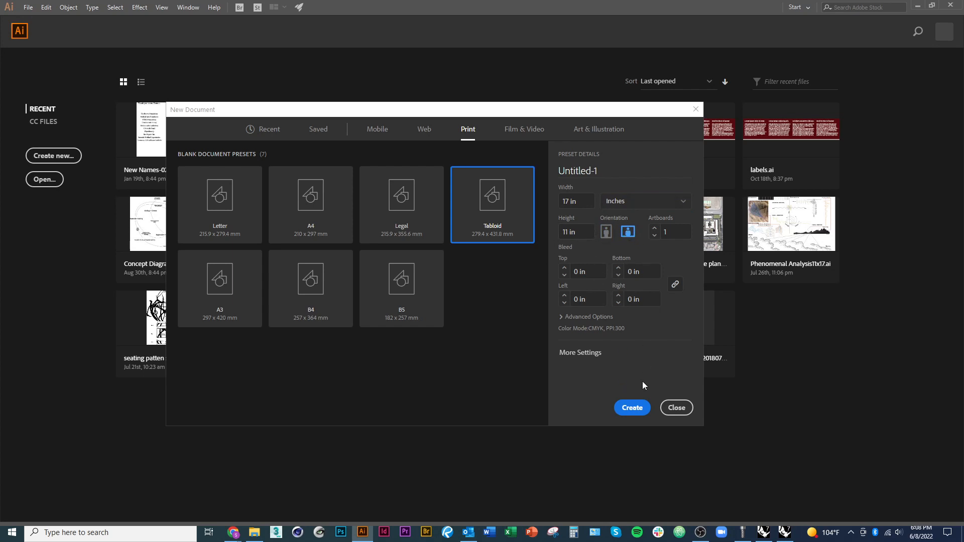
{"action": "left_click", "coordinate": [642, 410]}
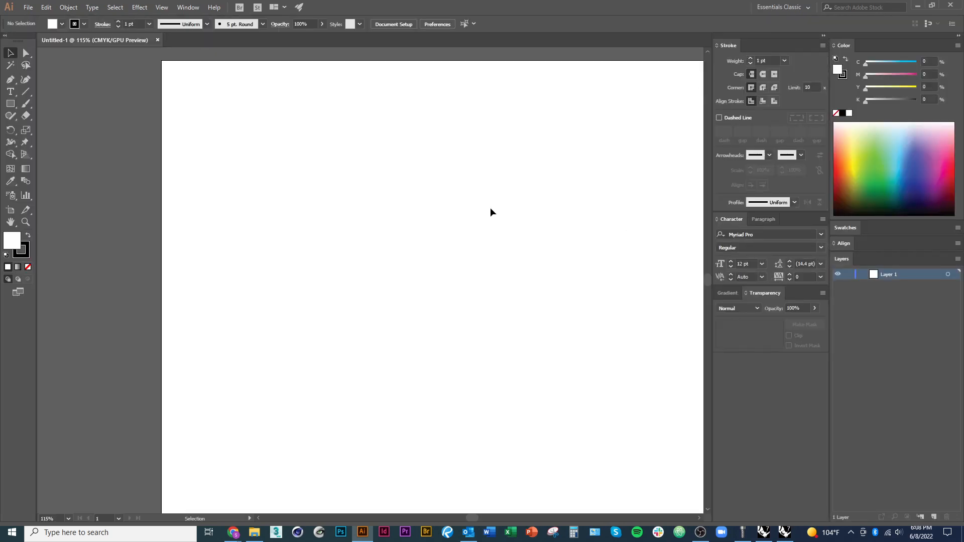
{"action": "left_click_drag", "start_coordinate": [483, 219], "coordinate": [337, 207]}
{"action": "scroll", "coordinate": [345, 209], "scroll_direction": "down", "scroll_amount": 1}
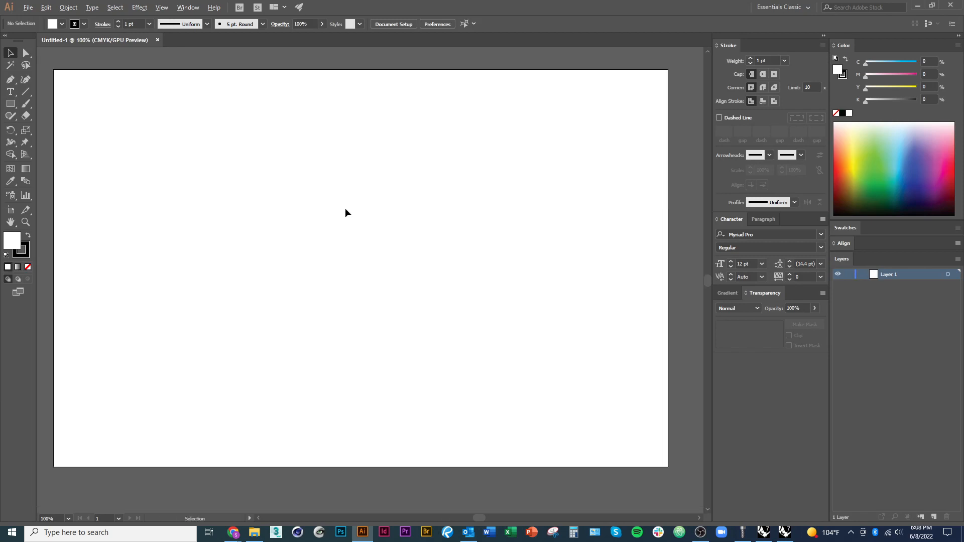
{"action": "left_click", "coordinate": [779, 7]}
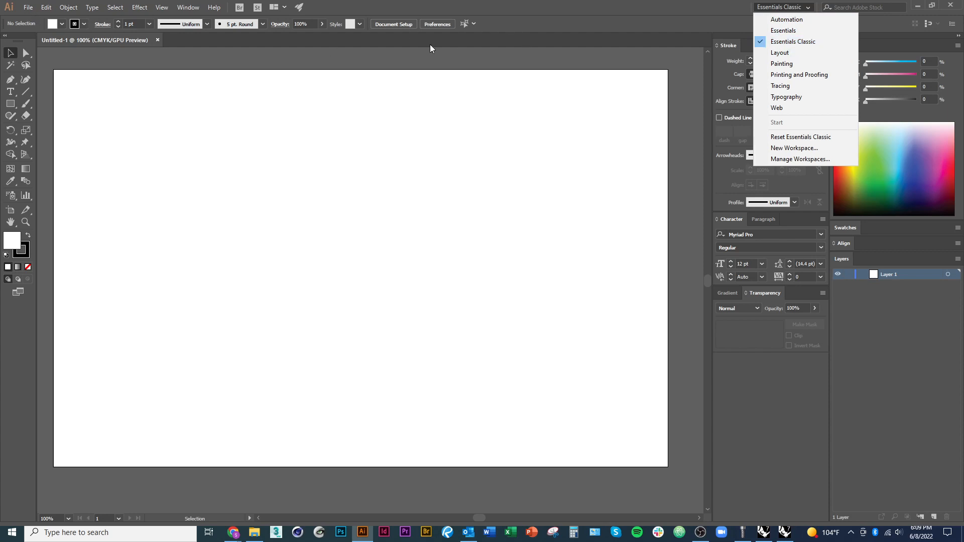
{"action": "left_click", "coordinate": [651, 14]}
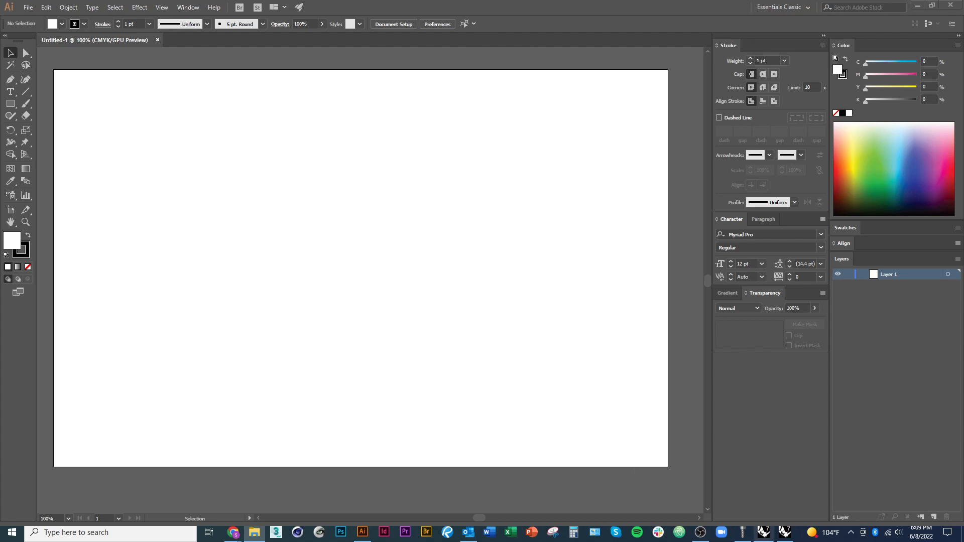
Place the Test.png basket image onto the artboard from the file browser
{"action": "left_click", "coordinate": [700, 533]}
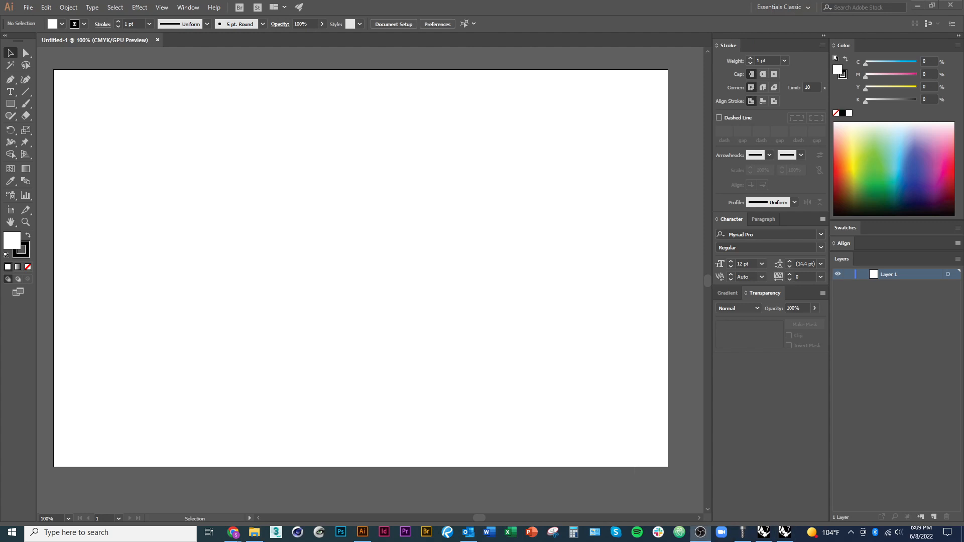
{"action": "key", "text": "alt+Tab"}
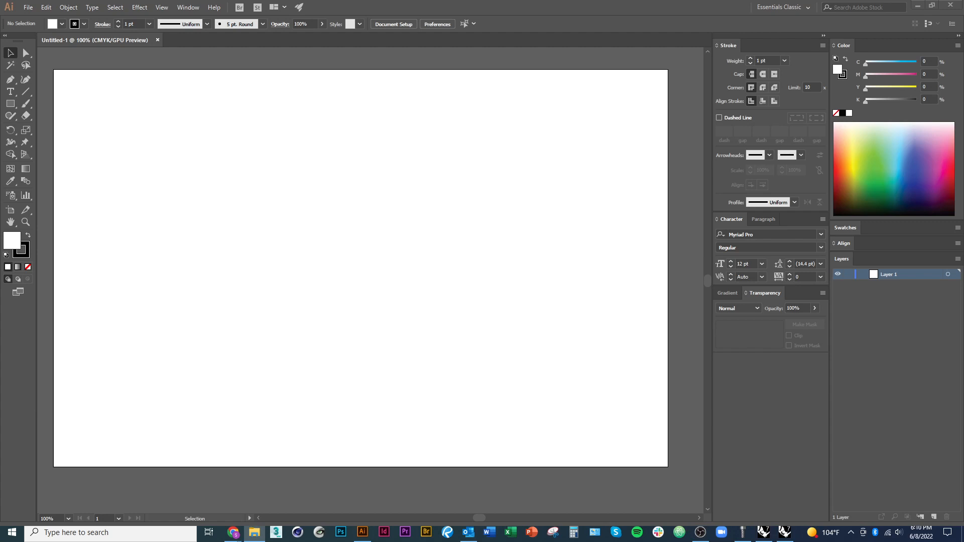
{"action": "left_click_drag", "start_coordinate": [96, 264], "coordinate": [370, 294]}
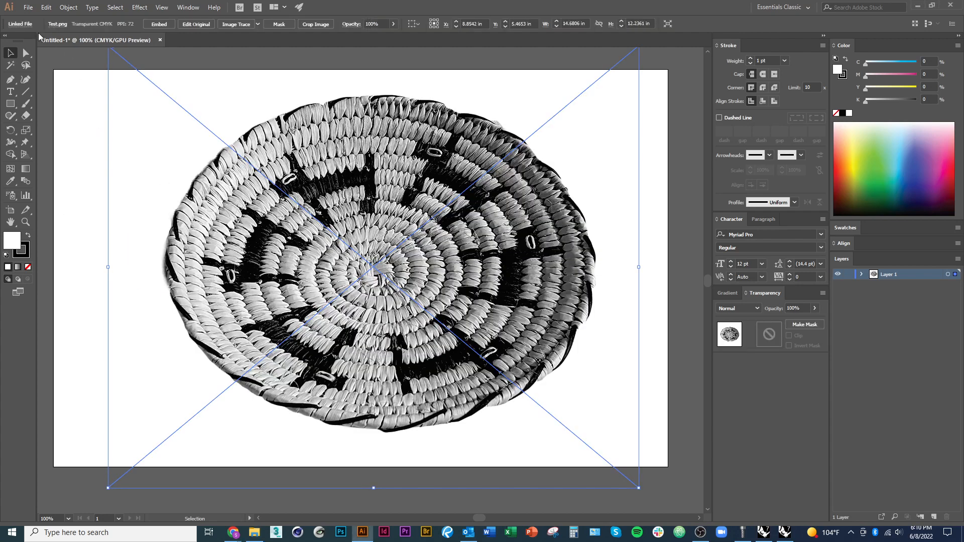
{"action": "left_click", "coordinate": [28, 8]}
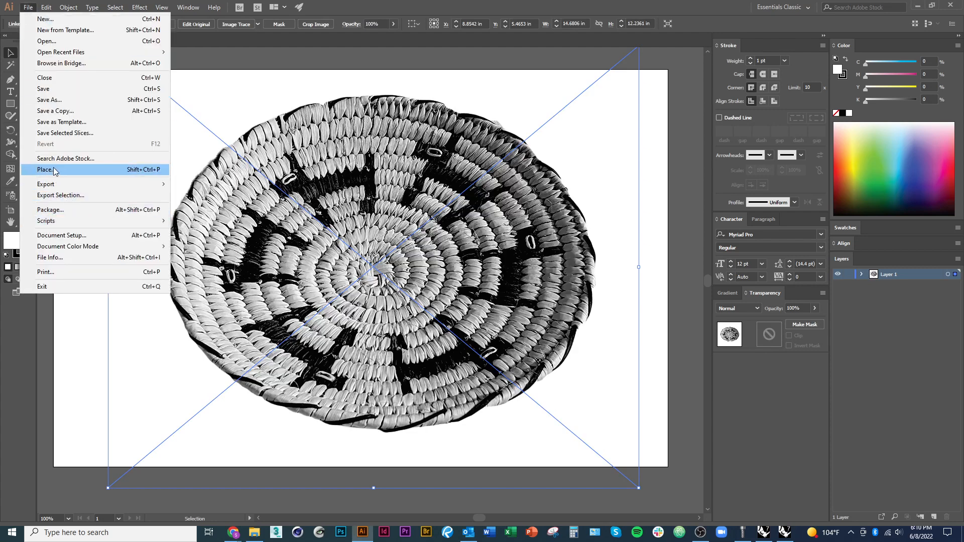
{"action": "left_click", "coordinate": [583, 505]}
{"action": "left_click", "coordinate": [603, 475]}
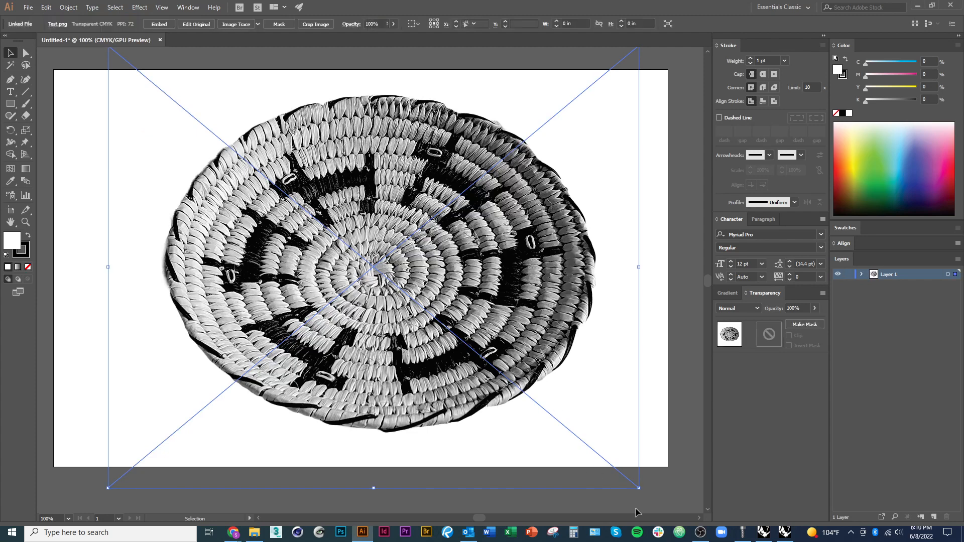
Scale the basket image down proportionally to about 11.57 × 9.64 in, place it near the artboard's centre and deselect it
{"action": "left_click_drag", "start_coordinate": [638, 487], "coordinate": [582, 441]}
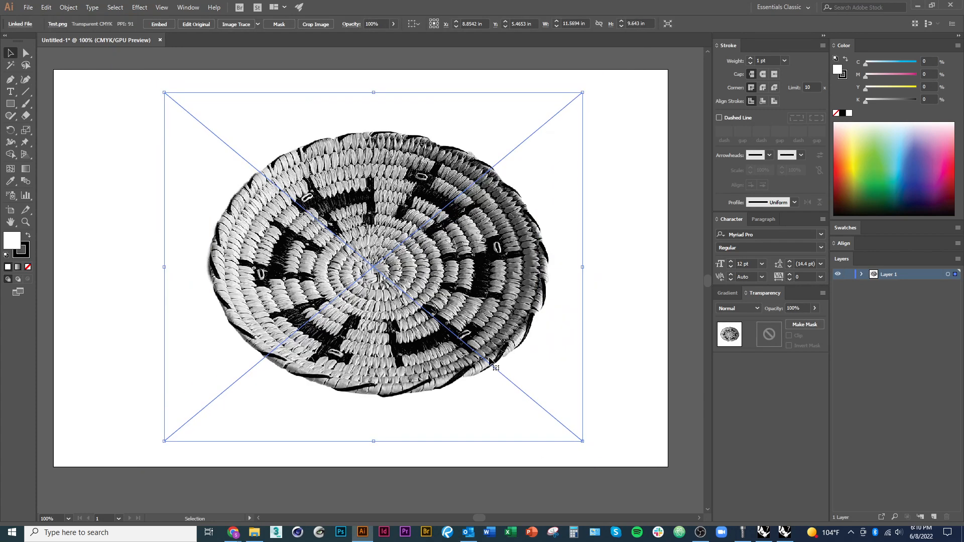
{"action": "left_click_drag", "start_coordinate": [489, 360], "coordinate": [435, 270]}
{"action": "left_click_drag", "start_coordinate": [387, 358], "coordinate": [420, 483]}
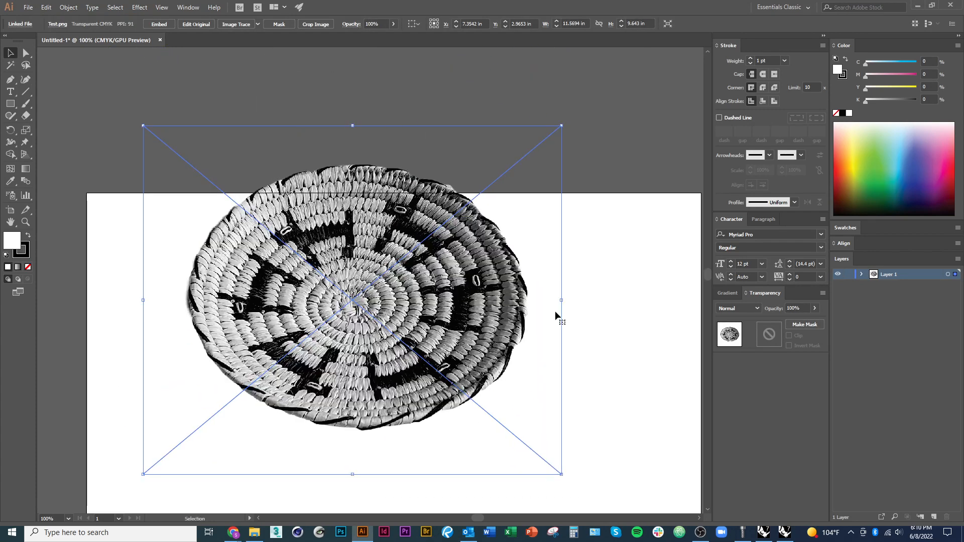
{"action": "left_click_drag", "start_coordinate": [437, 350], "coordinate": [411, 196]}
{"action": "left_click_drag", "start_coordinate": [412, 197], "coordinate": [453, 286]}
{"action": "left_click_drag", "start_coordinate": [444, 362], "coordinate": [427, 371]}
{"action": "left_click", "coordinate": [665, 469]}
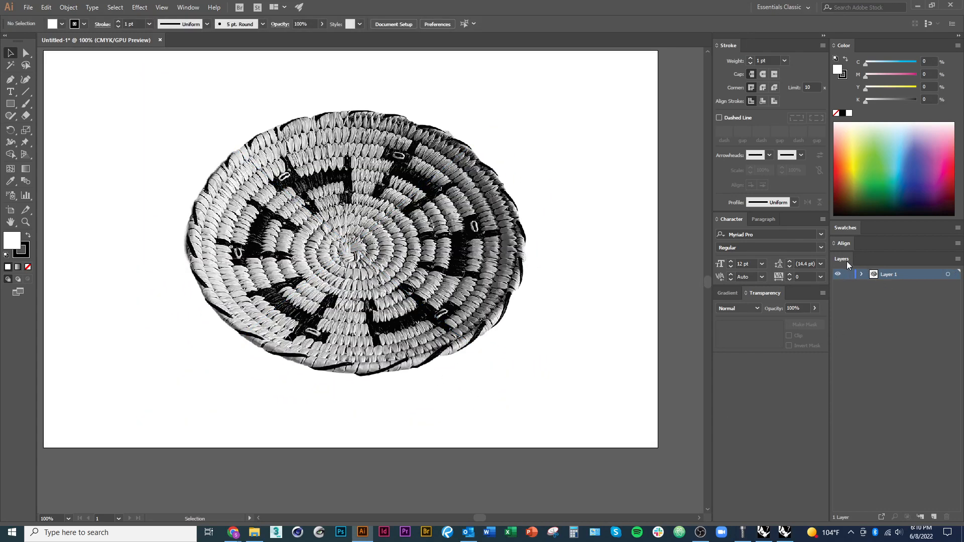
Add a new layer above the basket image's layer, lock the image layer and test that the image cannot be selected
{"action": "left_click", "coordinate": [185, 8]}
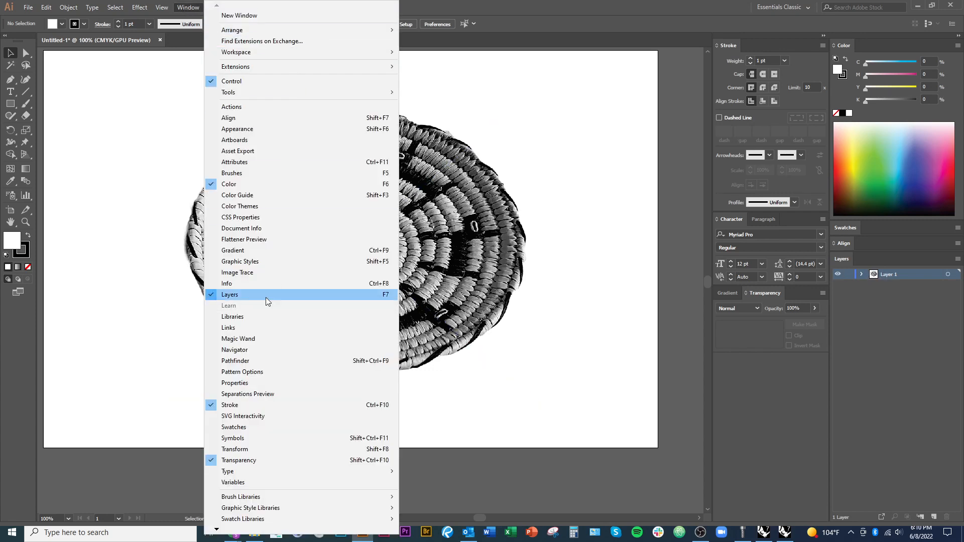
{"action": "left_click", "coordinate": [571, 391]}
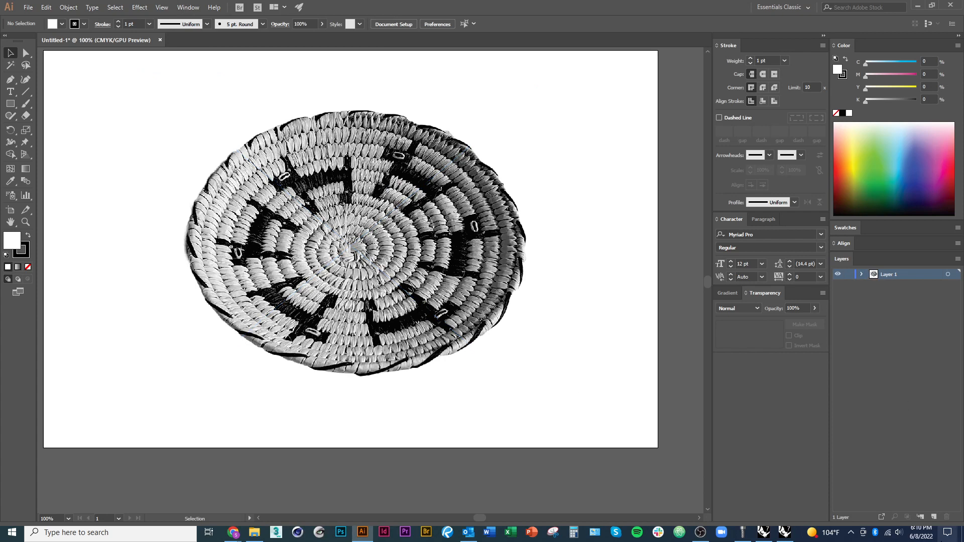
{"action": "left_click", "coordinate": [920, 518]}
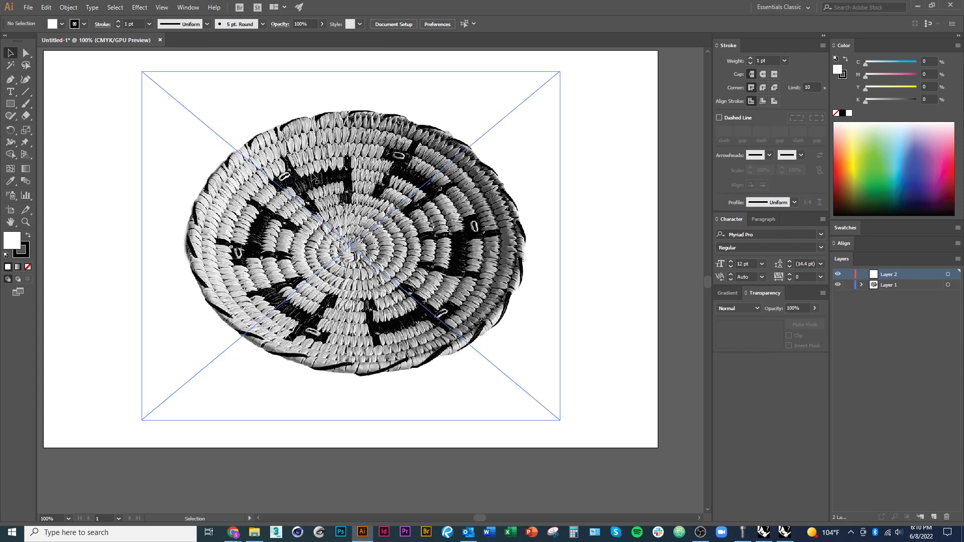
{"action": "left_click", "coordinate": [848, 285]}
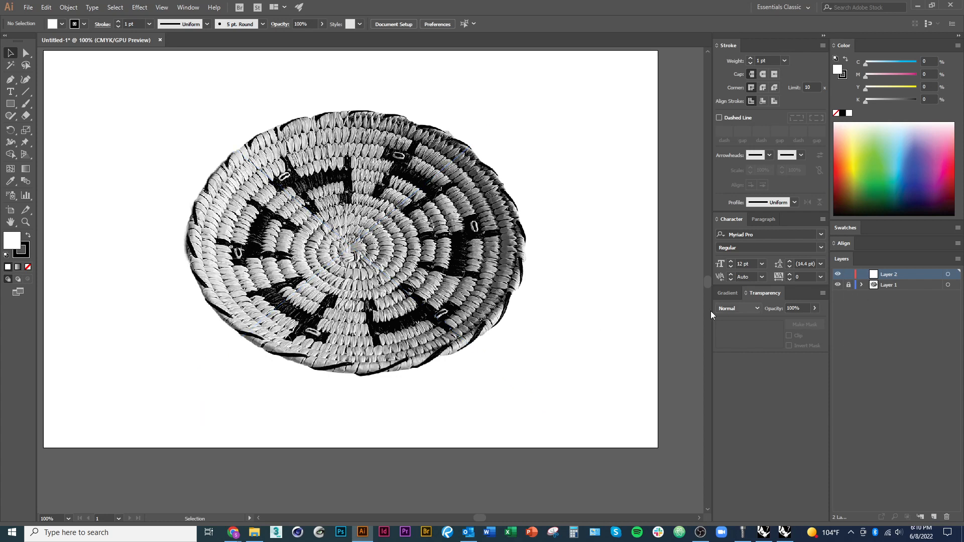
{"action": "left_click_drag", "start_coordinate": [499, 276], "coordinate": [608, 305]}
{"action": "left_click_drag", "start_coordinate": [593, 366], "coordinate": [473, 273]}
{"action": "left_click_drag", "start_coordinate": [588, 385], "coordinate": [348, 261]}
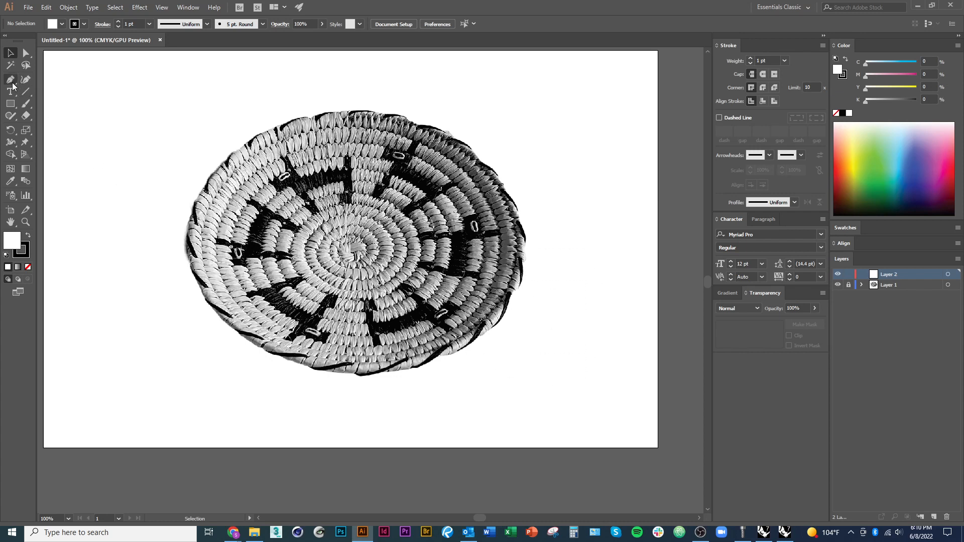
Draw a rectangle about 4.46 × 3.29 in over the basket's upper-left edge on the new layer and remove its fill
{"action": "scroll", "coordinate": [333, 287], "scroll_direction": "up", "scroll_amount": 1}
{"action": "key", "text": "space"}
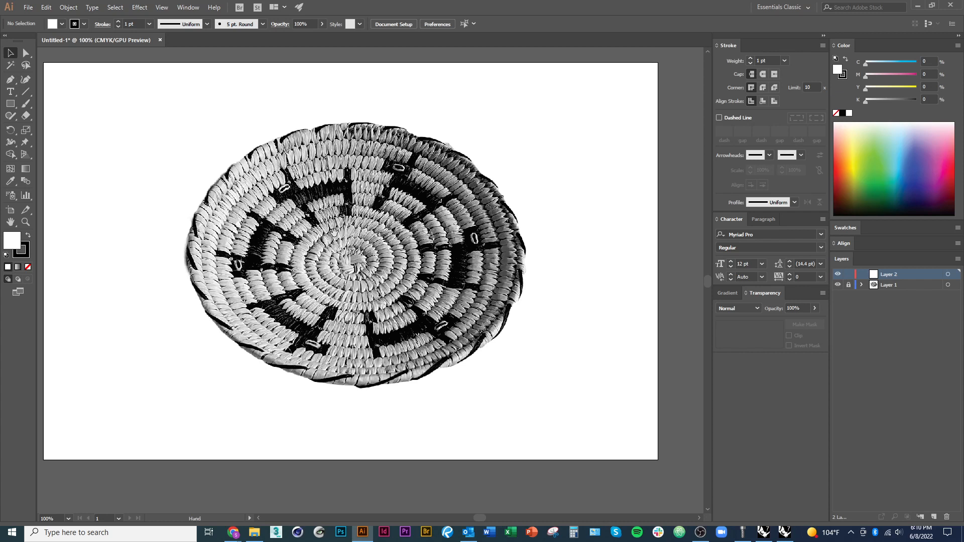
{"action": "left_click_drag", "start_coordinate": [330, 231], "coordinate": [343, 250]}
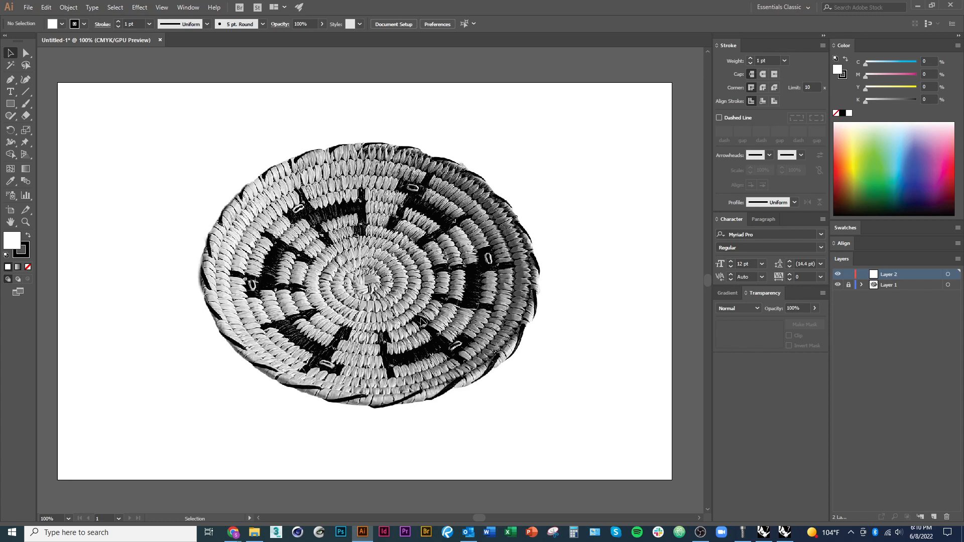
{"action": "left_click", "coordinate": [12, 104]}
{"action": "left_click_drag", "start_coordinate": [84, 125], "coordinate": [245, 243]}
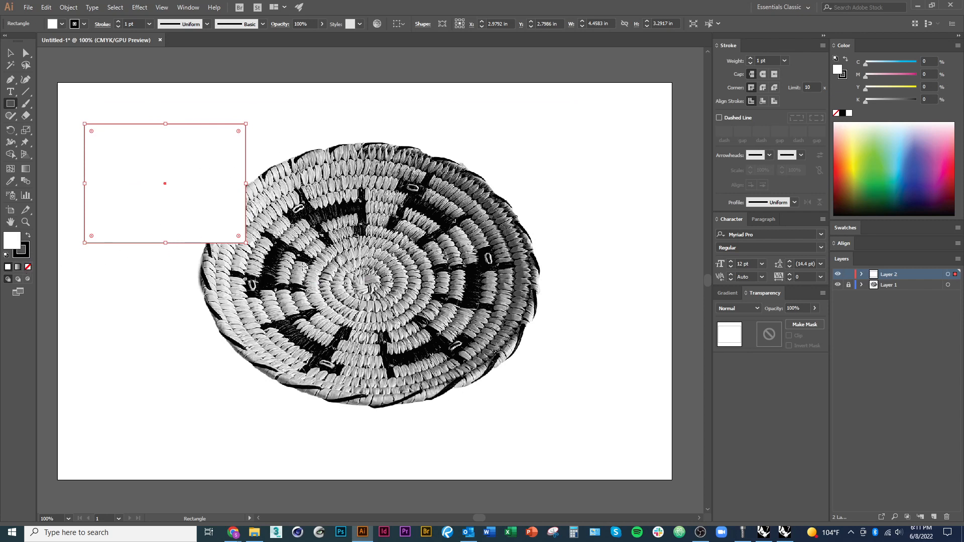
{"action": "left_click", "coordinate": [27, 266]}
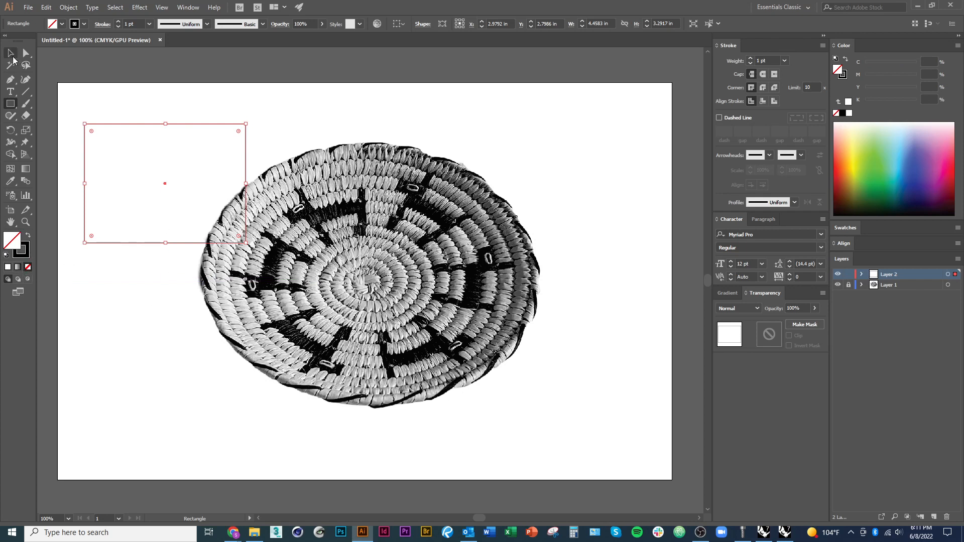
Move the unfilled rectangle over the basket's left side, to about X 4.67 in, Y 4.60 in
{"action": "left_click", "coordinate": [12, 53]}
{"action": "left_click", "coordinate": [129, 318]}
{"action": "left_click_drag", "start_coordinate": [136, 243], "coordinate": [203, 318]}
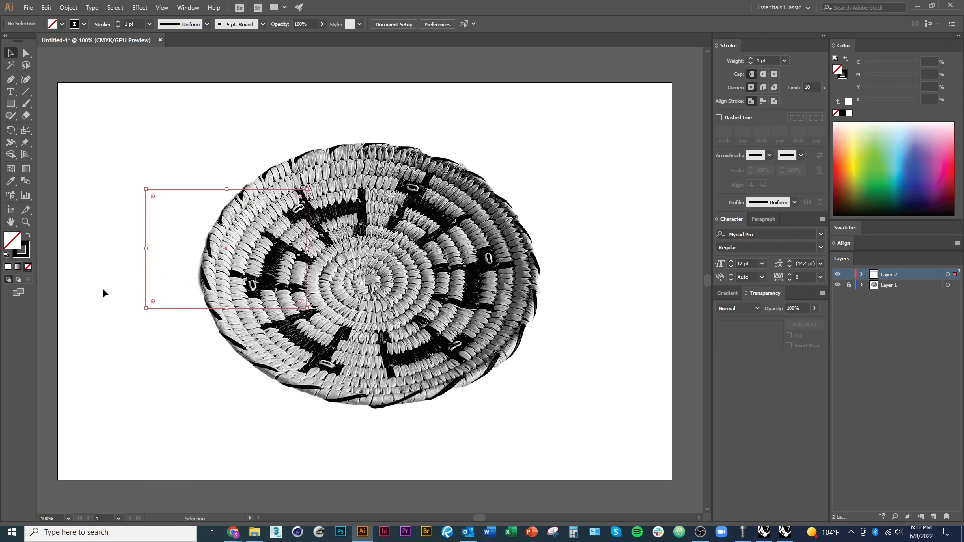
Recolour the rectangle's stroke to yellow-green (C 23.14, M 0, Y 100, K 0) and move it left to about X 3.23 in, Y 4.77 in
{"action": "left_click", "coordinate": [20, 248]}
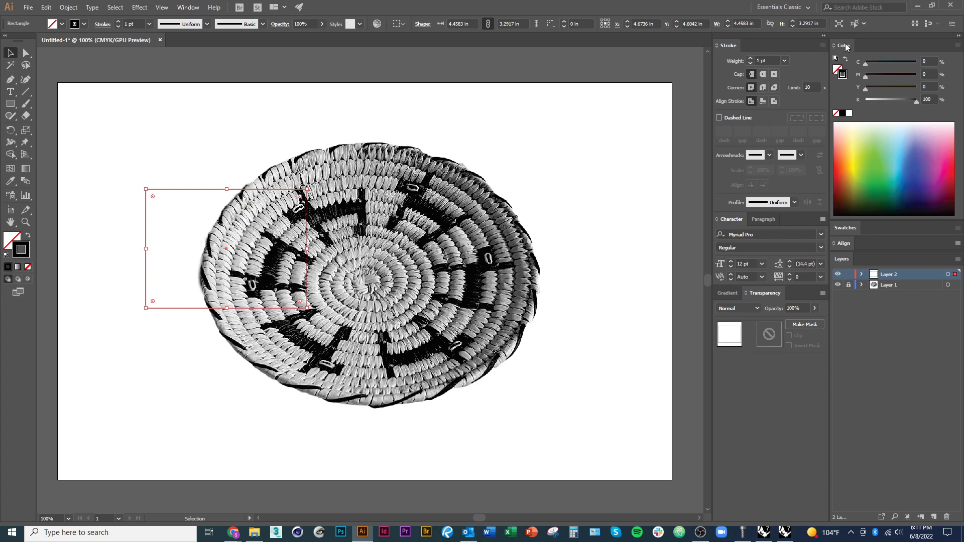
{"action": "left_click", "coordinate": [189, 7]}
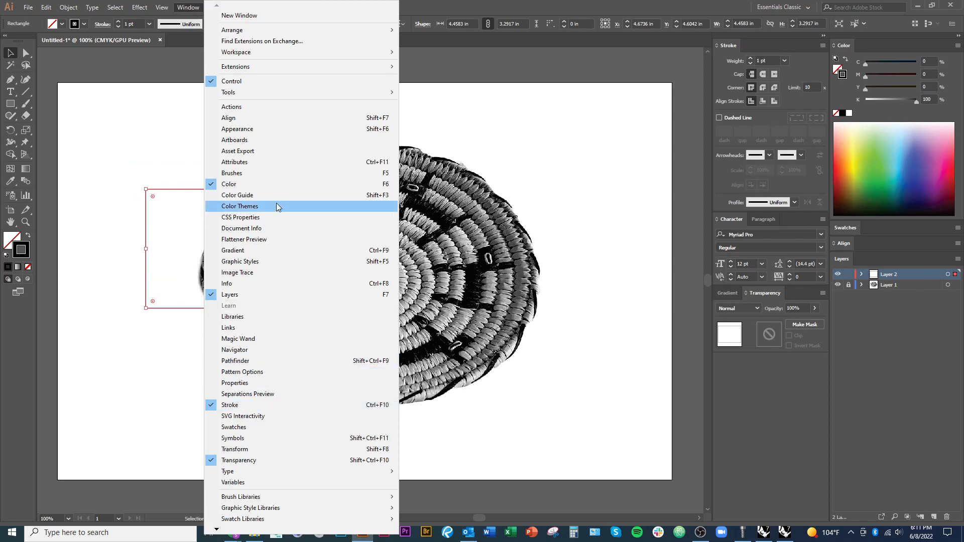
{"action": "left_click", "coordinate": [843, 45]}
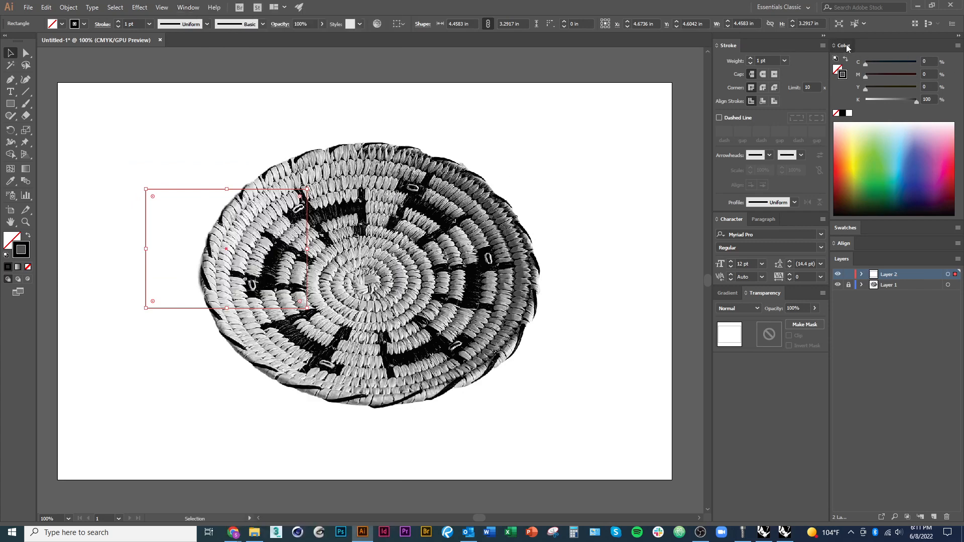
{"action": "double_click", "coordinate": [843, 46]}
{"action": "left_click", "coordinate": [844, 46]}
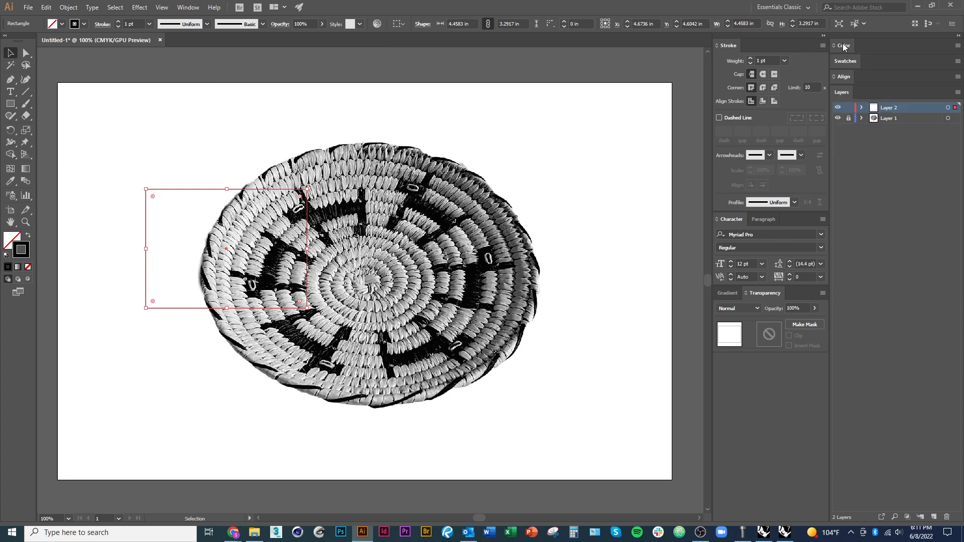
{"action": "left_click", "coordinate": [844, 46]}
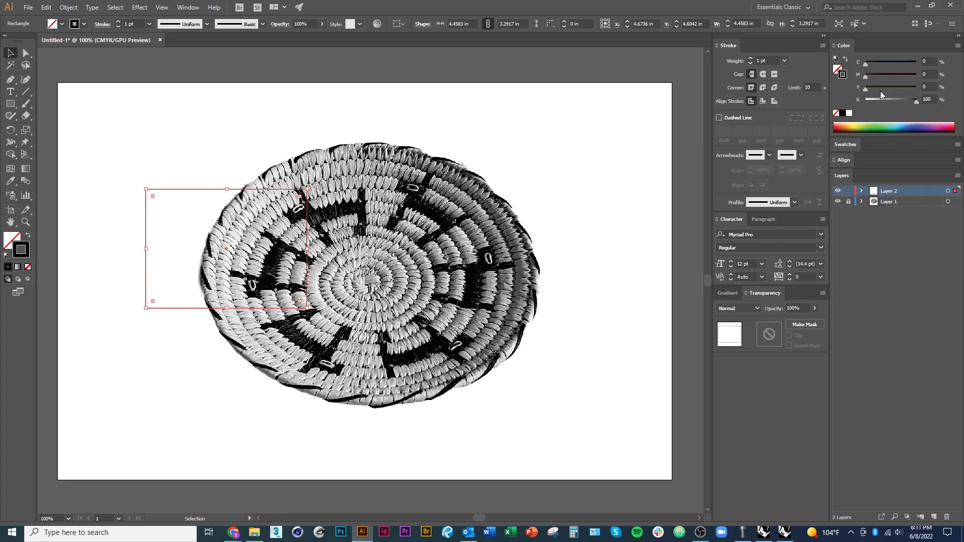
{"action": "mouse_move", "coordinate": [865, 89]}
{"action": "left_mouse_down"}
{"action": "mouse_move", "coordinate": [901, 90]}
{"action": "mouse_move", "coordinate": [909, 77]}
{"action": "mouse_move", "coordinate": [887, 63]}
{"action": "left_mouse_up"}
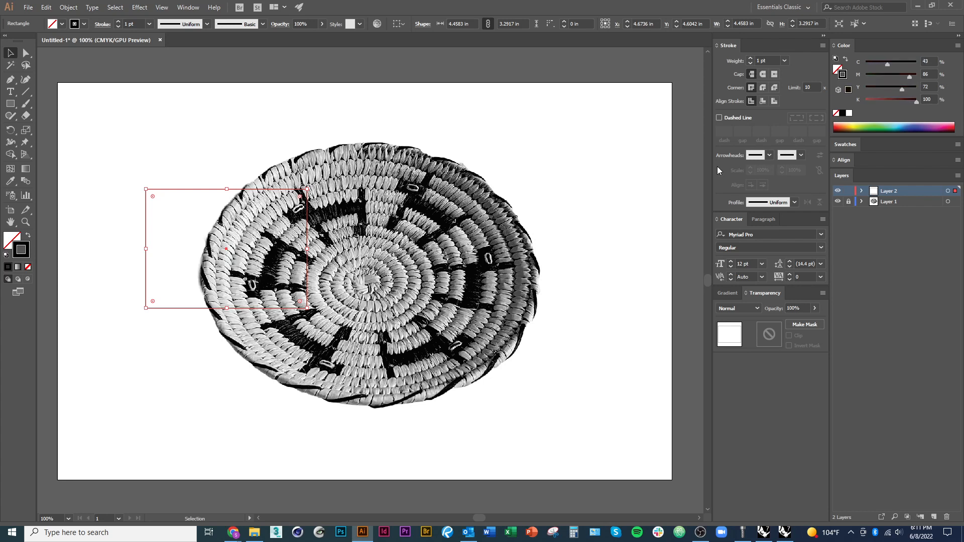
{"action": "left_click", "coordinate": [237, 397]}
{"action": "left_click", "coordinate": [174, 308]}
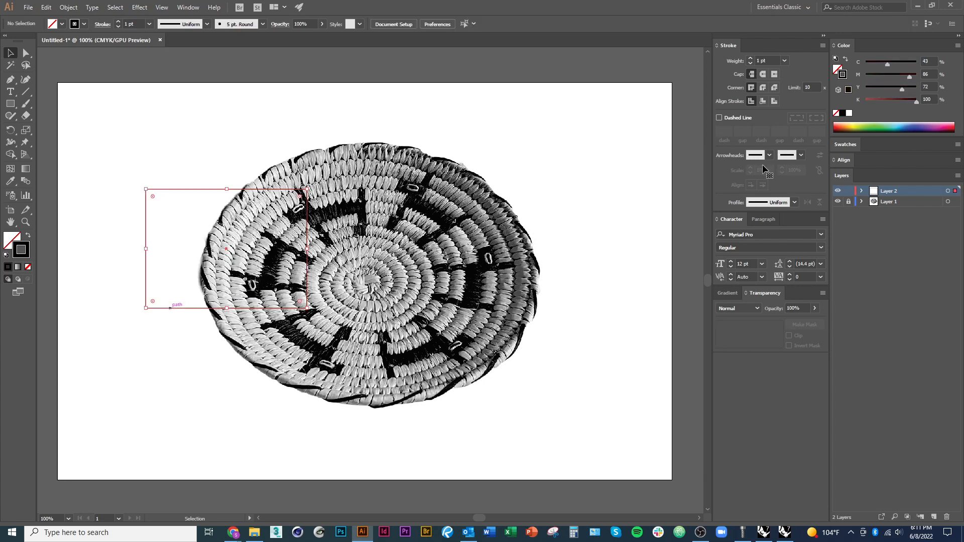
{"action": "left_click", "coordinate": [862, 126]}
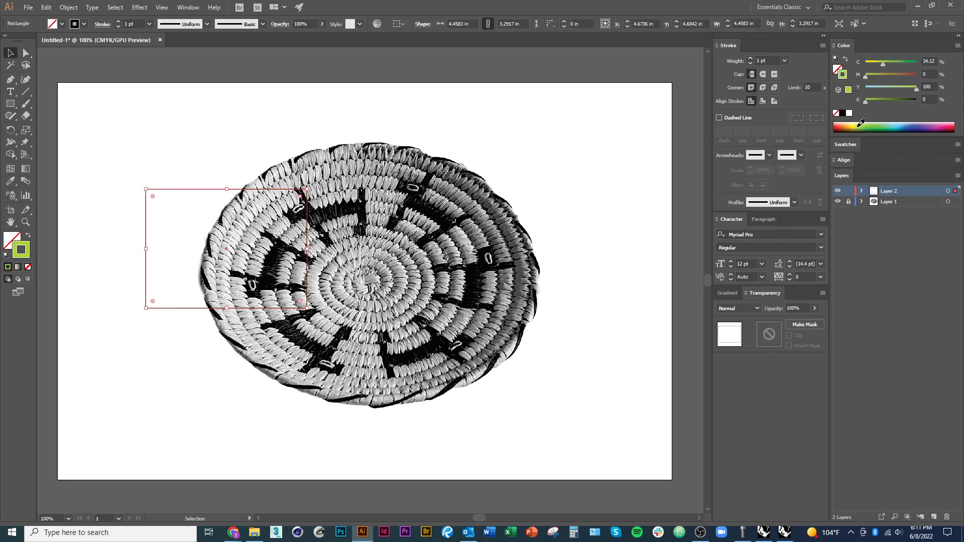
{"action": "left_click", "coordinate": [134, 376]}
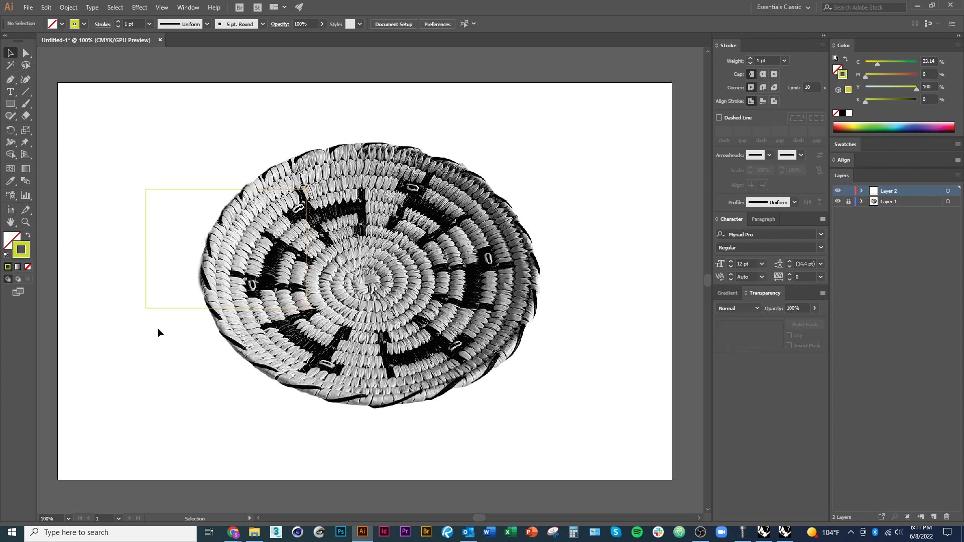
{"action": "left_click_drag", "start_coordinate": [174, 307], "coordinate": [122, 314]}
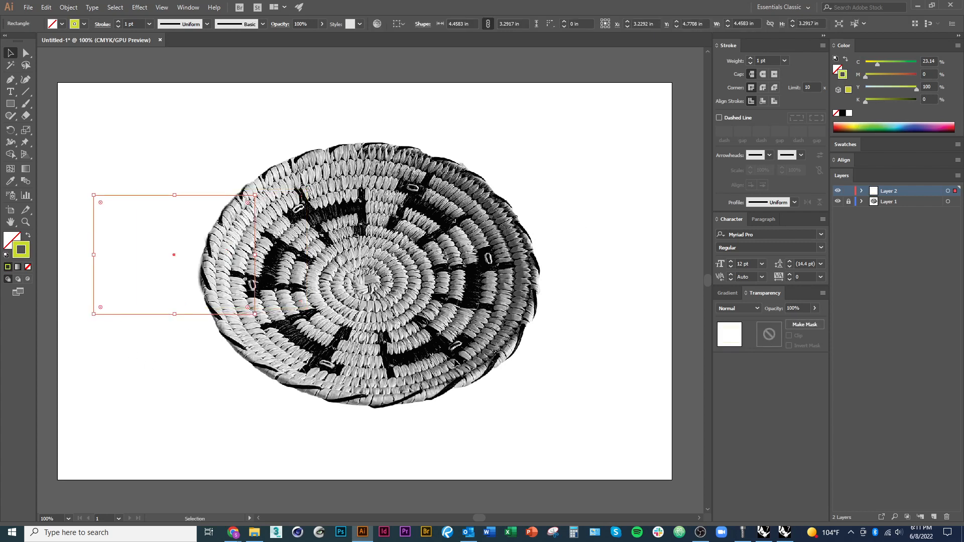
Try a black and a green fill on the rectangle, remove the fill again and make its stroke the active colour
{"action": "left_click", "coordinate": [836, 68]}
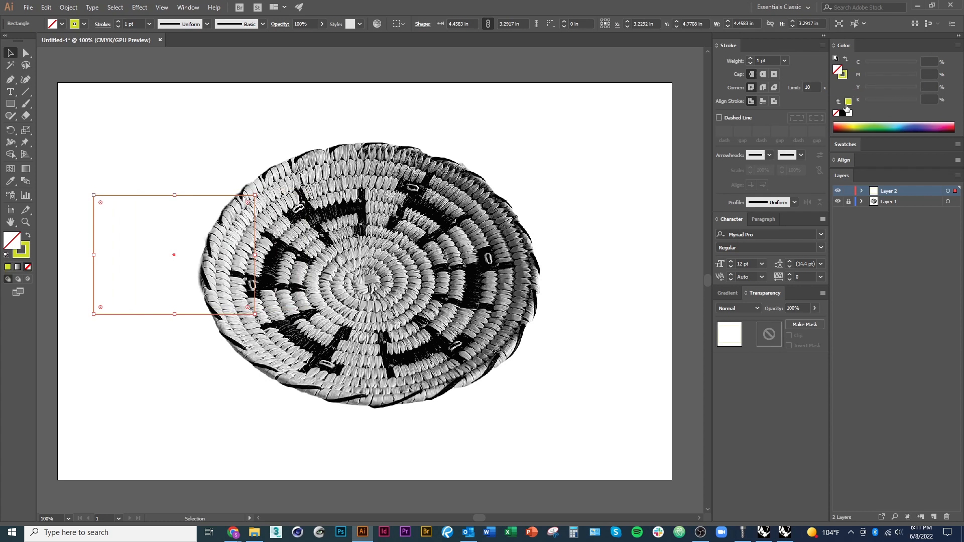
{"action": "left_click", "coordinate": [842, 113]}
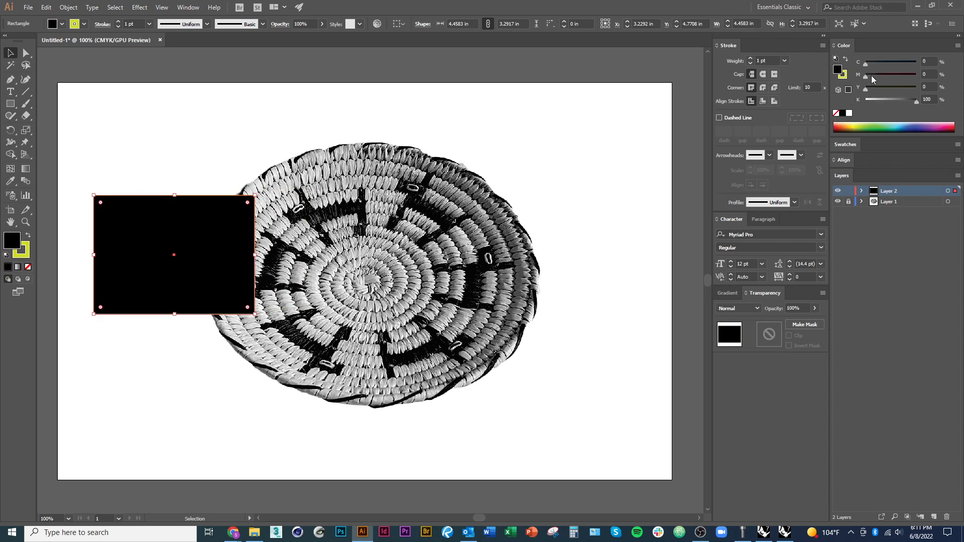
{"action": "left_click", "coordinate": [874, 127]}
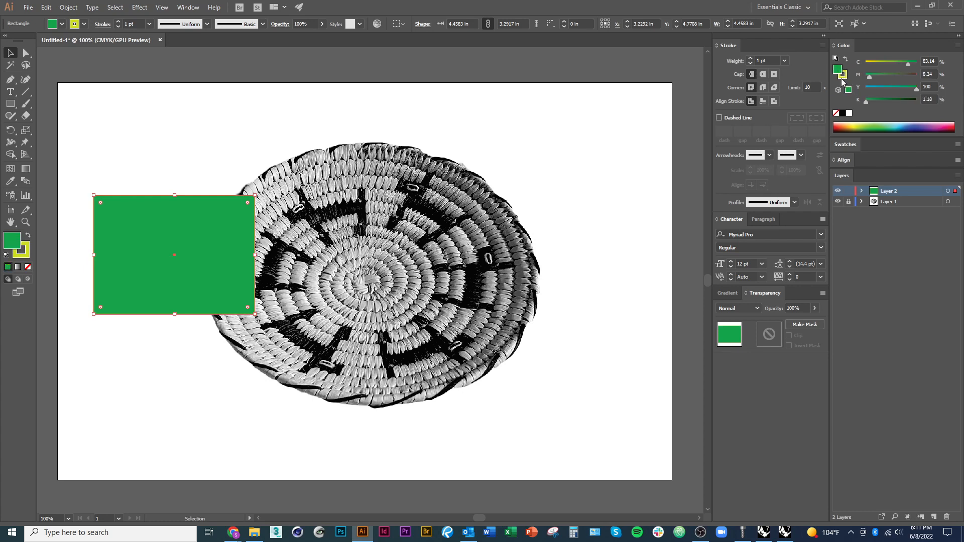
{"action": "left_click", "coordinate": [836, 113]}
{"action": "left_click", "coordinate": [847, 77]}
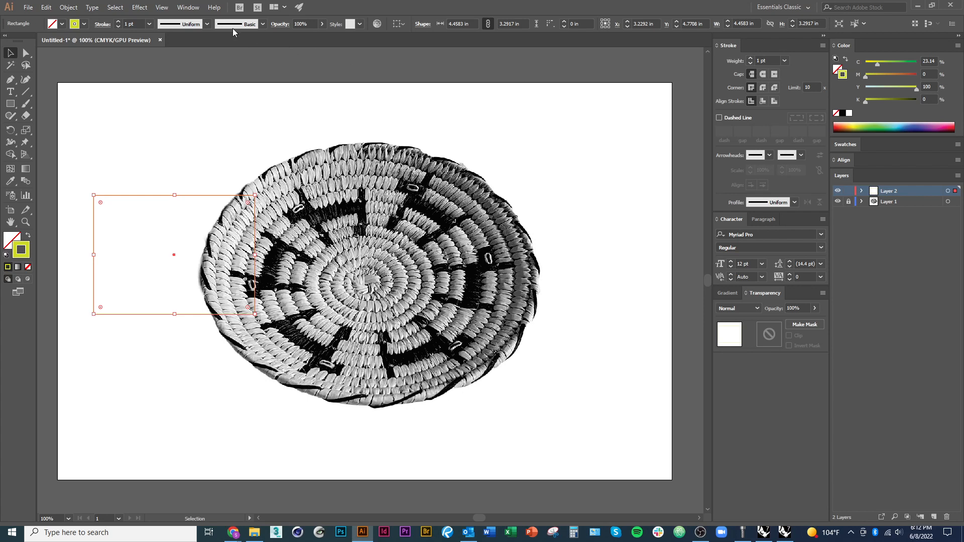
Thicken the rectangle's stroke to a weight of 16 pt
{"action": "left_click", "coordinate": [751, 58]}
{"action": "left_click", "coordinate": [751, 59]}
{"action": "left_click", "coordinate": [750, 58]}
{"action": "left_click", "coordinate": [751, 59]}
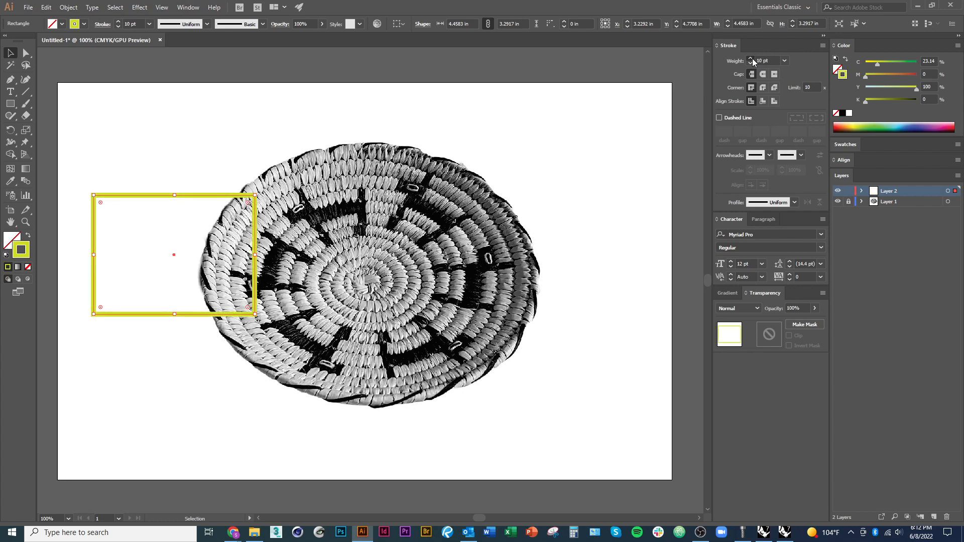
{"action": "left_click", "coordinate": [751, 59]}
{"action": "left_click", "coordinate": [751, 59]}
{"action": "left_click", "coordinate": [751, 59]}
{"action": "left_click", "coordinate": [751, 59]}
{"action": "left_click", "coordinate": [751, 59]}
{"action": "left_click", "coordinate": [751, 59]}
{"action": "left_click", "coordinate": [751, 59]}
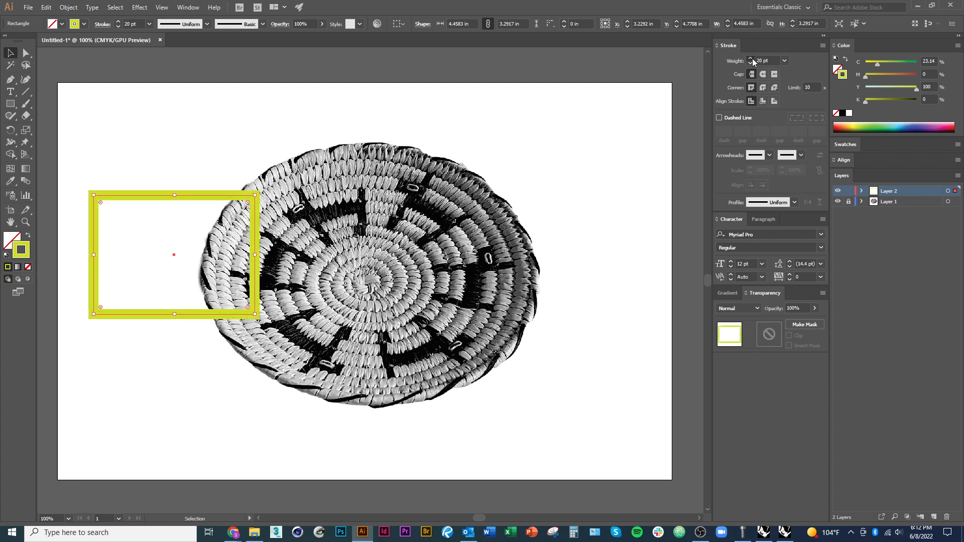
{"action": "left_click", "coordinate": [750, 58]}
{"action": "left_click", "coordinate": [751, 58]}
{"action": "left_click", "coordinate": [751, 63]}
{"action": "left_click", "coordinate": [751, 63]}
{"action": "left_click", "coordinate": [751, 63]}
{"action": "left_click", "coordinate": [751, 63]}
{"action": "left_click", "coordinate": [751, 63]}
{"action": "left_click", "coordinate": [751, 63]}
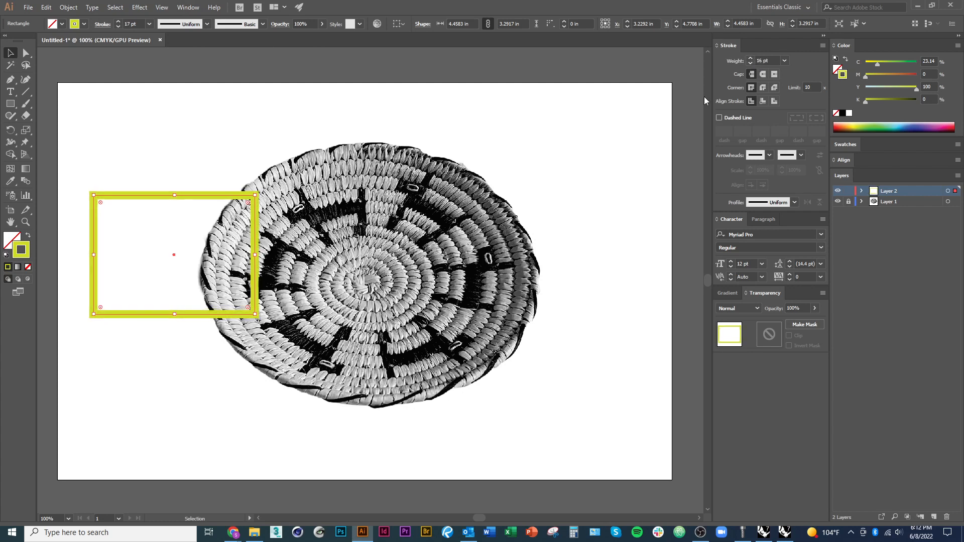
Try the cap styles on the rectangle's stroke and give its corners a bevel join
{"action": "scroll", "coordinate": [236, 198], "scroll_direction": "up", "scroll_amount": 3}
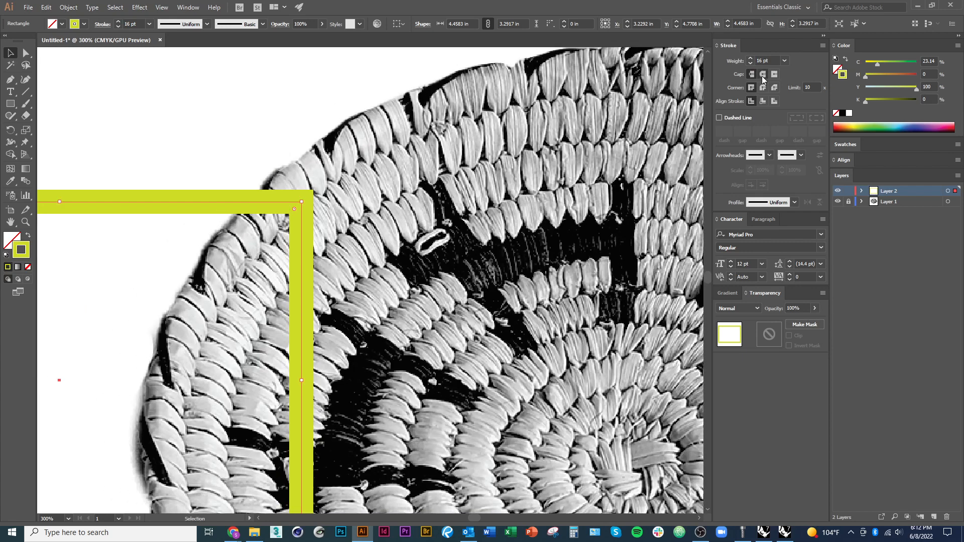
{"action": "left_click", "coordinate": [762, 74]}
{"action": "left_click", "coordinate": [762, 88]}
Make the rectangle's stroke a dashed line with a 3 pt dash, 2 pt gap, 1 pt dash and 2 pt gap
{"action": "left_click", "coordinate": [741, 120]}
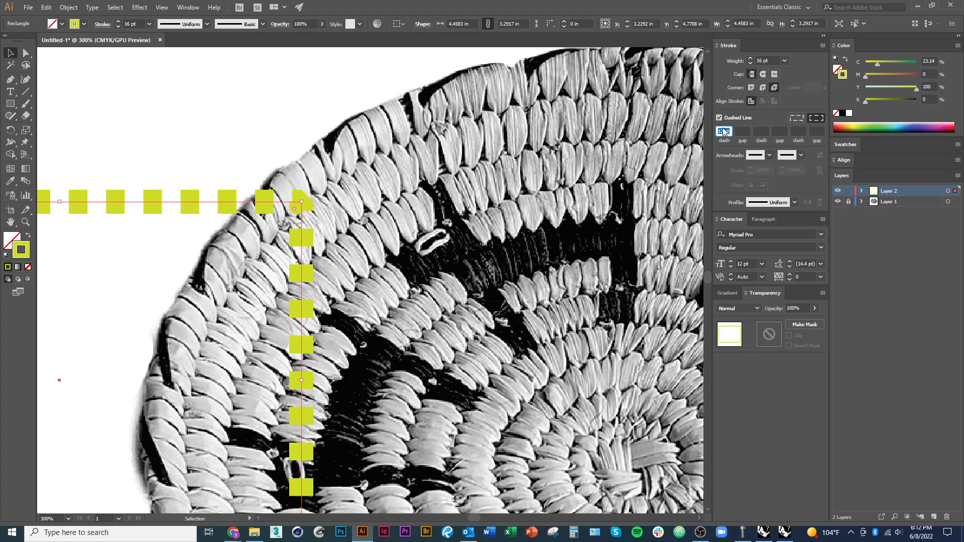
{"action": "scroll", "coordinate": [413, 253], "scroll_direction": "down", "scroll_amount": 2}
{"action": "key", "text": "alt+space"}
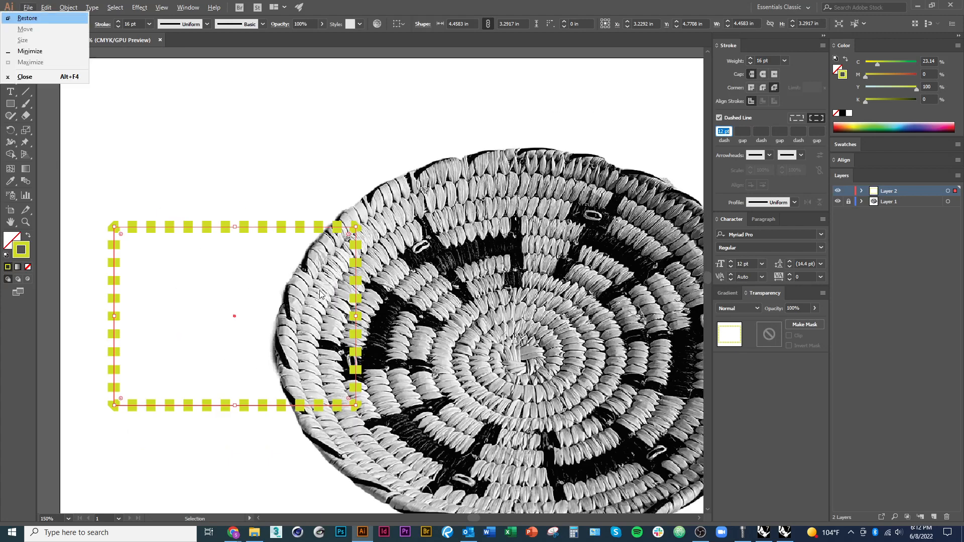
{"action": "left_click_drag", "start_coordinate": [324, 288], "coordinate": [348, 281]}
{"action": "left_click", "coordinate": [735, 131]}
{"action": "left_click", "coordinate": [728, 131]}
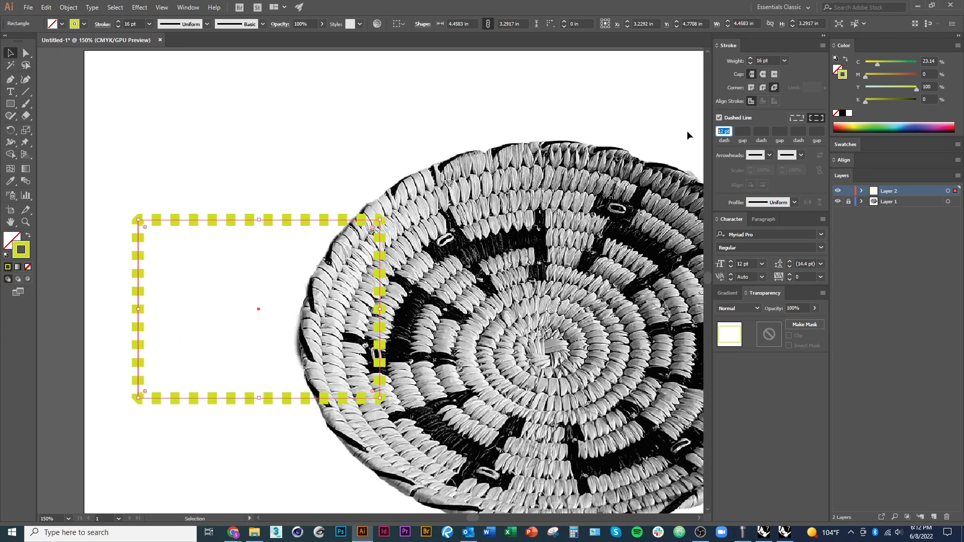
{"action": "type", "text": "3"}
{"action": "key", "text": "Tab"}
{"action": "type", "text": "2"}
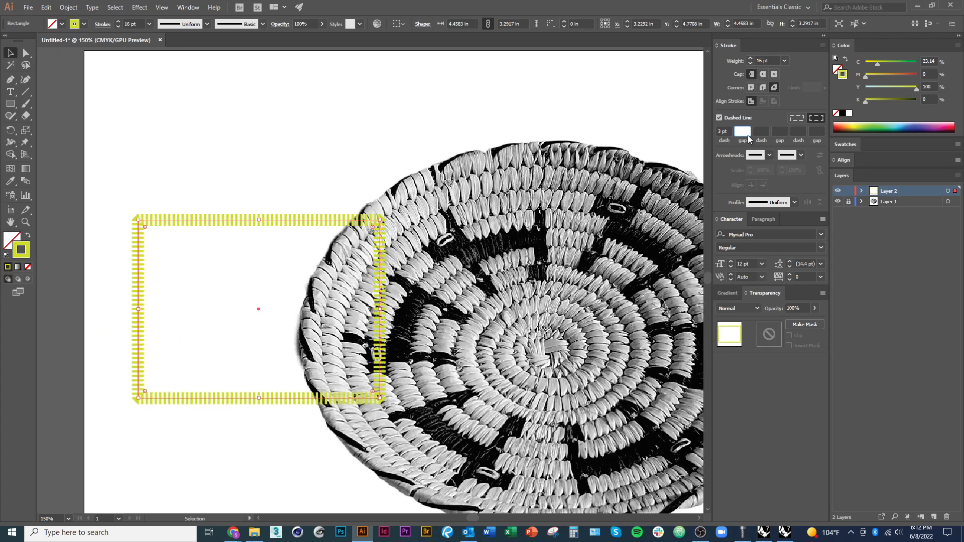
{"action": "key", "text": "Tab"}
{"action": "key", "text": "Tab"}
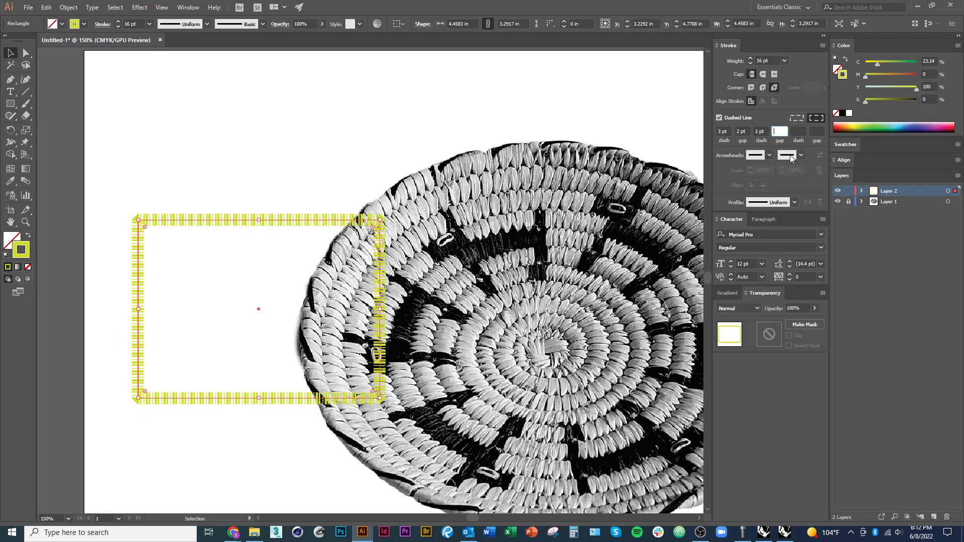
{"action": "key", "text": "Return"}
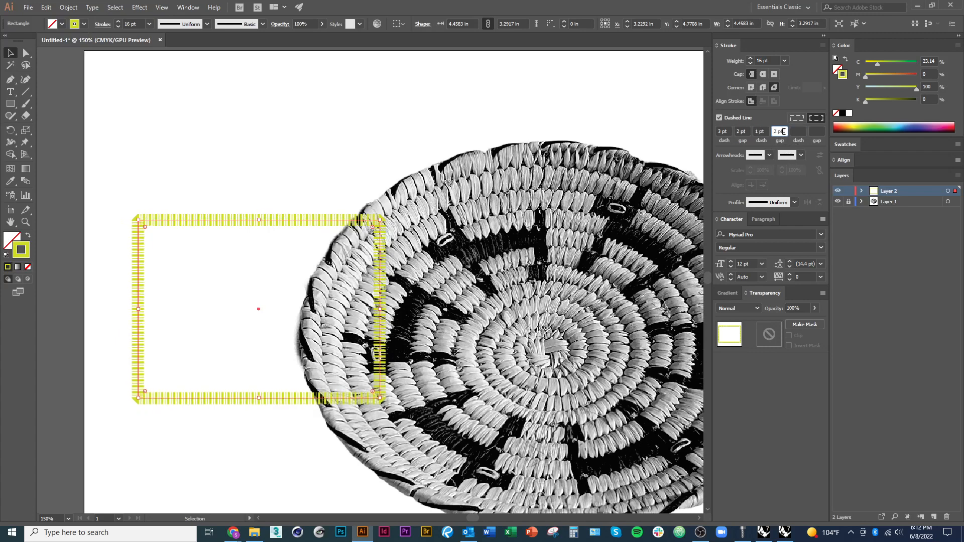
Turn the stroke's dashes off, set a projecting cap and delete the rectangle
{"action": "left_click", "coordinate": [718, 117]}
{"action": "left_click", "coordinate": [312, 119]}
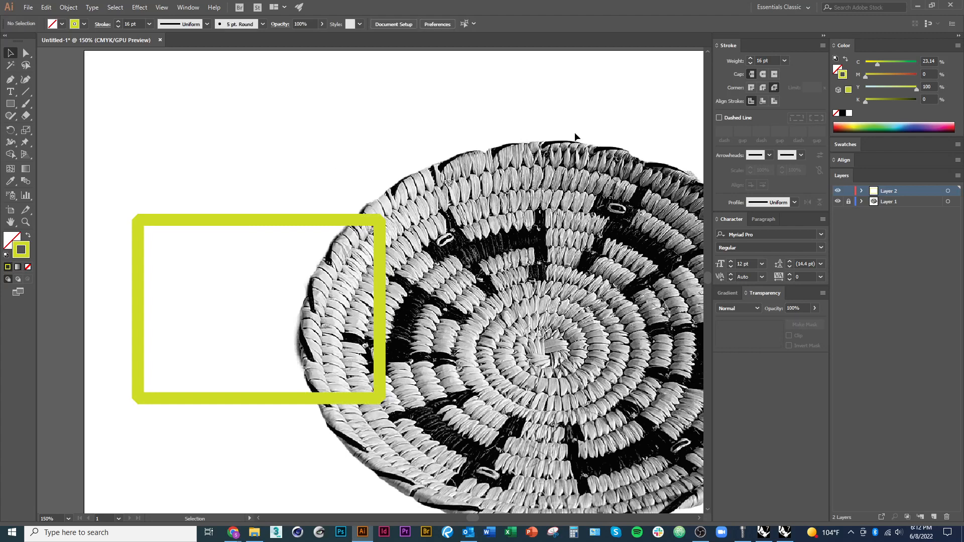
{"action": "left_click", "coordinate": [281, 219]}
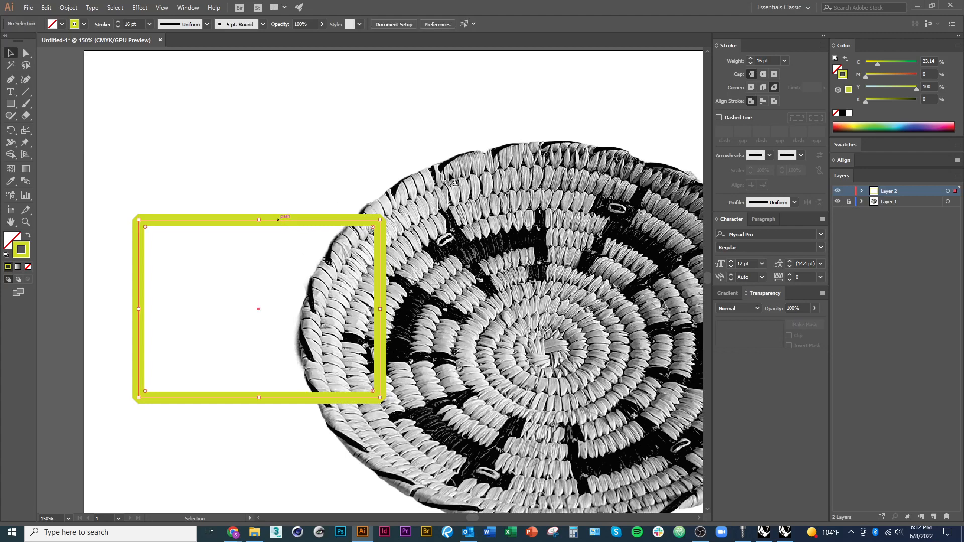
{"action": "left_click", "coordinate": [774, 75]}
{"action": "key", "text": "Delete"}
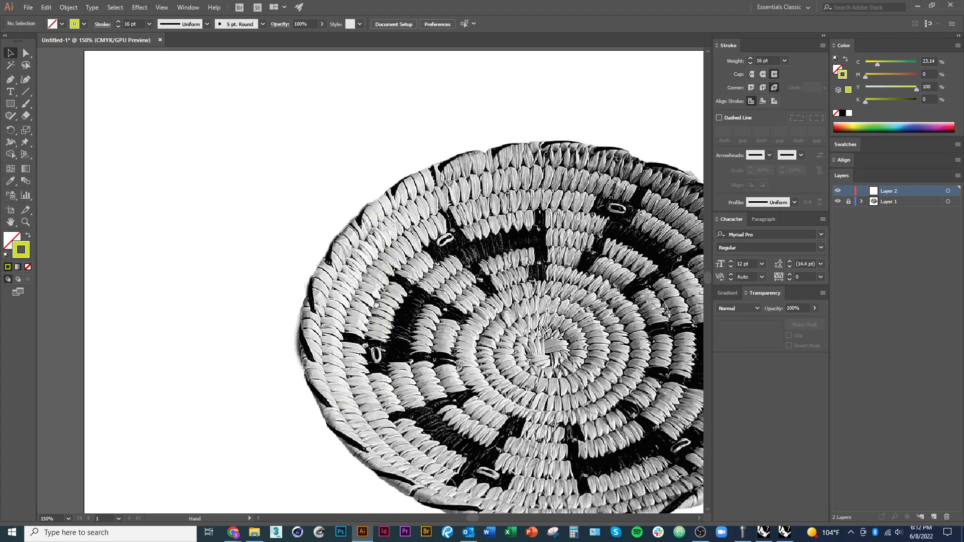
Draw an open zigzag path of straight segments with the Pen tool, from the artboard's left side across the basket's upper half
{"action": "left_click_drag", "start_coordinate": [406, 338], "coordinate": [262, 280]}
{"action": "scroll", "coordinate": [442, 409], "scroll_direction": "up", "scroll_amount": 1}
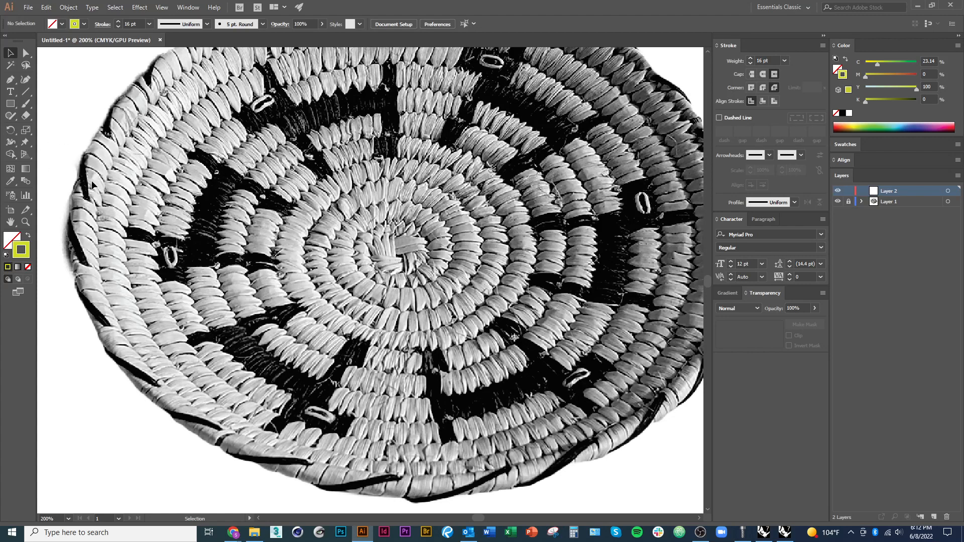
{"action": "left_click", "coordinate": [12, 85]}
{"action": "key", "text": "ctrl+minus"}
{"action": "key", "text": "ctrl+minus"}
{"action": "key", "text": "ctrl+minus"}
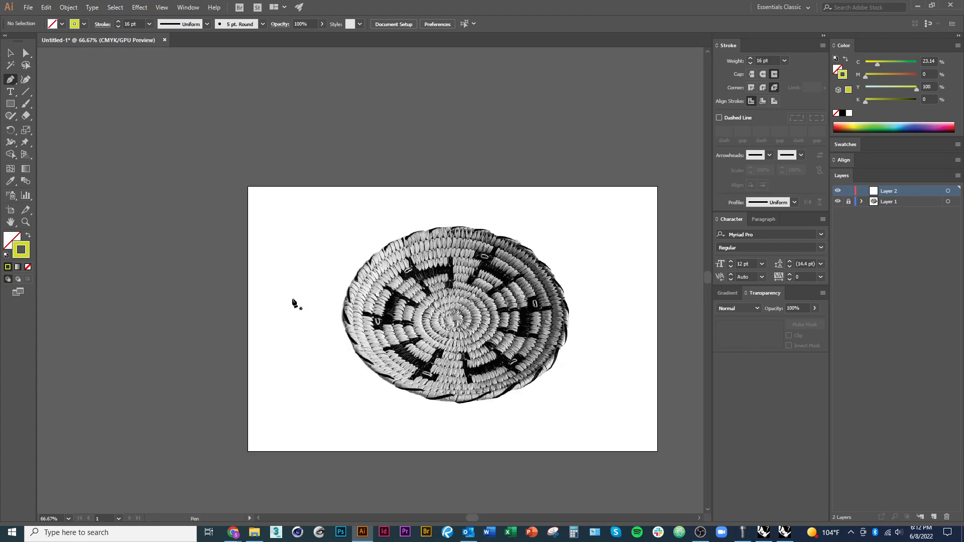
{"action": "left_click", "coordinate": [291, 299]}
{"action": "left_click", "coordinate": [336, 239]}
{"action": "left_click", "coordinate": [413, 287]}
{"action": "left_click", "coordinate": [431, 232]}
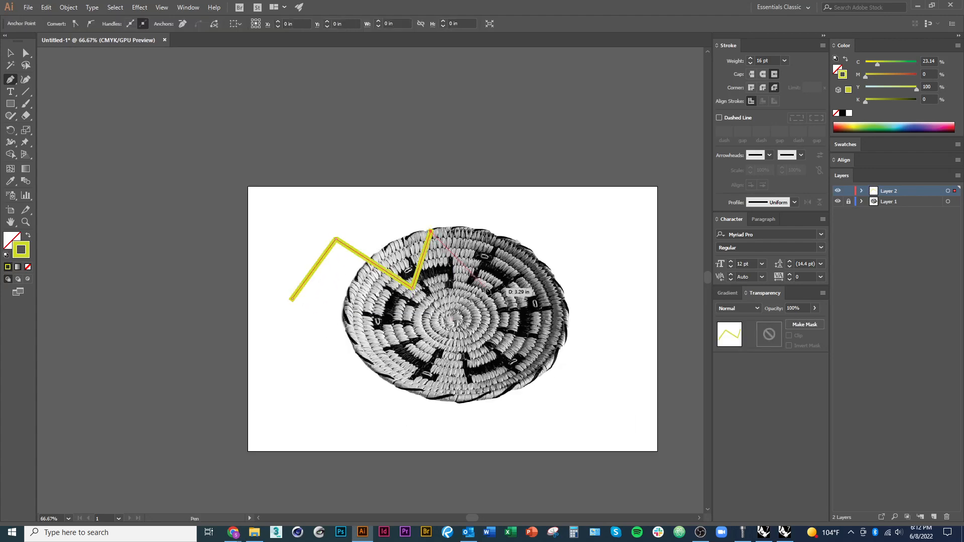
{"action": "left_click", "coordinate": [485, 288]}
{"action": "left_click", "coordinate": [544, 242]}
{"action": "left_click", "coordinate": [571, 303]}
{"action": "left_click", "coordinate": [602, 268]}
Undo the last zigzag points and delete the remaining path
{"action": "key", "text": "ctrl+z"}
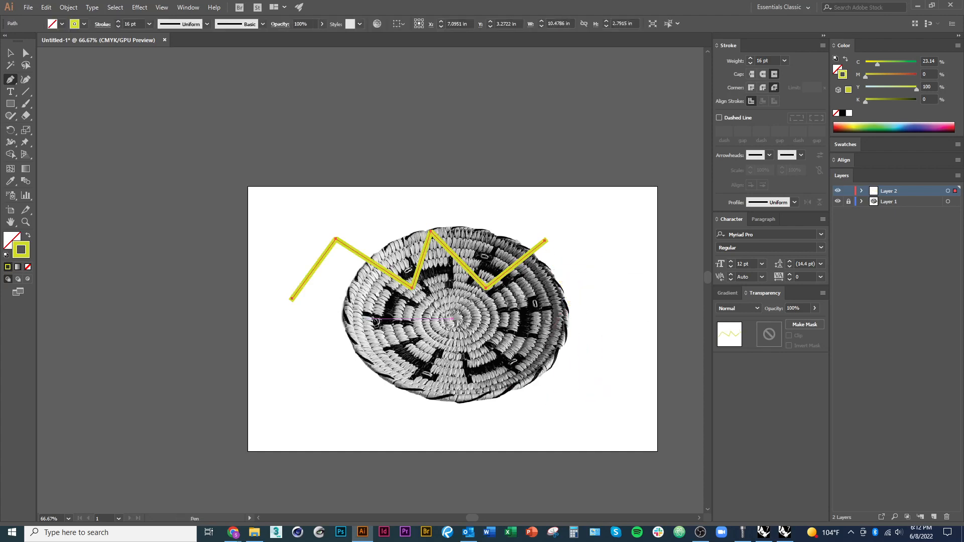
{"action": "key", "text": "Delete"}
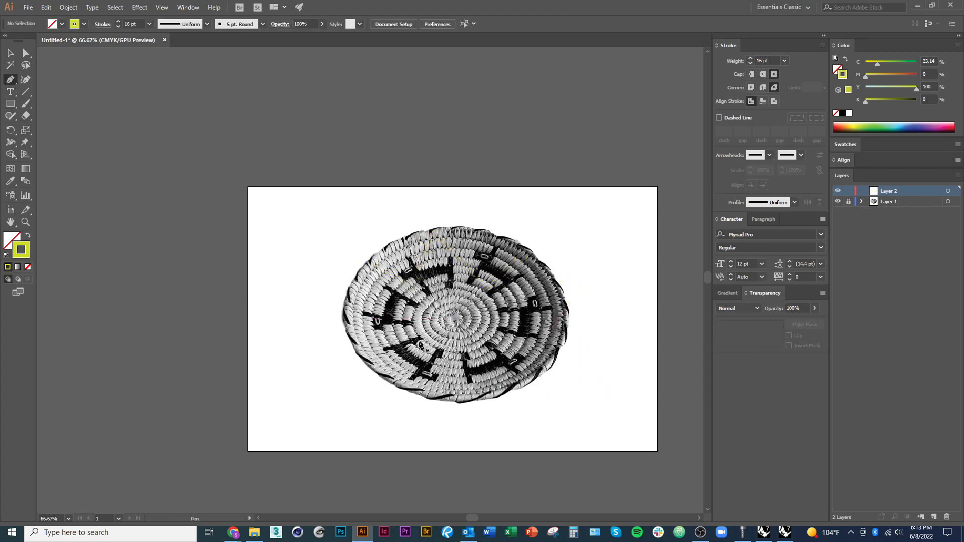
{"action": "scroll", "coordinate": [502, 339], "scroll_direction": "up", "scroll_amount": 2}
{"action": "scroll", "coordinate": [366, 319], "scroll_direction": "up", "scroll_amount": 2}
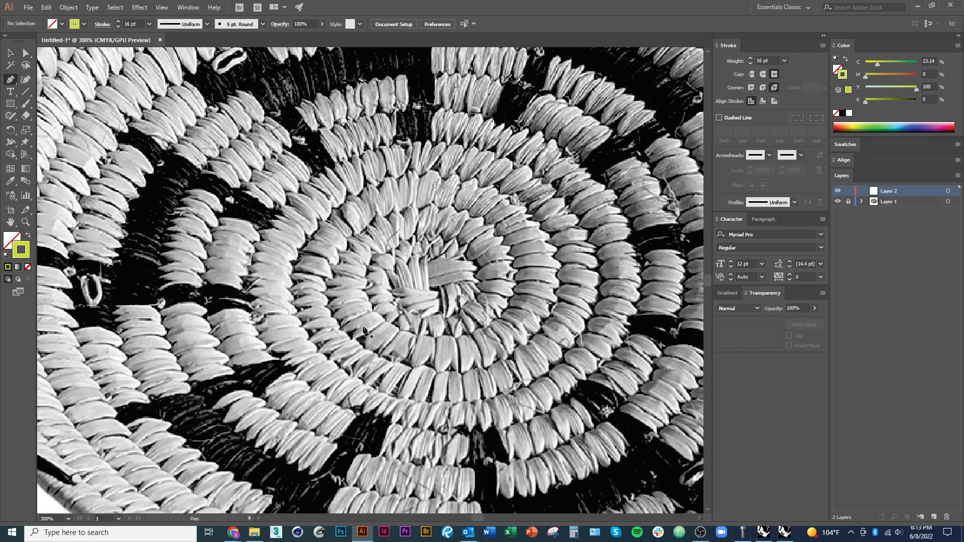
Trace the first turn of a spiral along the basket's inner coil with curved Pen tool segments, starting at the coil's lower-left
{"action": "left_click_drag", "start_coordinate": [366, 327], "coordinate": [421, 367]}
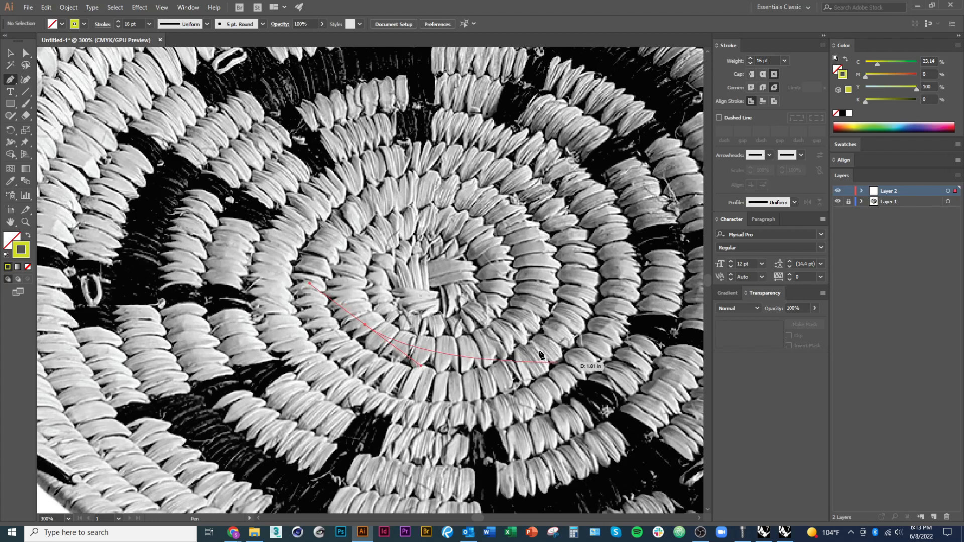
{"action": "mouse_move", "coordinate": [537, 321]}
{"action": "left_mouse_down"}
{"action": "mouse_move", "coordinate": [566, 316]}
{"action": "mouse_move", "coordinate": [571, 286]}
{"action": "mouse_move", "coordinate": [539, 240]}
{"action": "mouse_move", "coordinate": [548, 198]}
{"action": "left_mouse_up"}
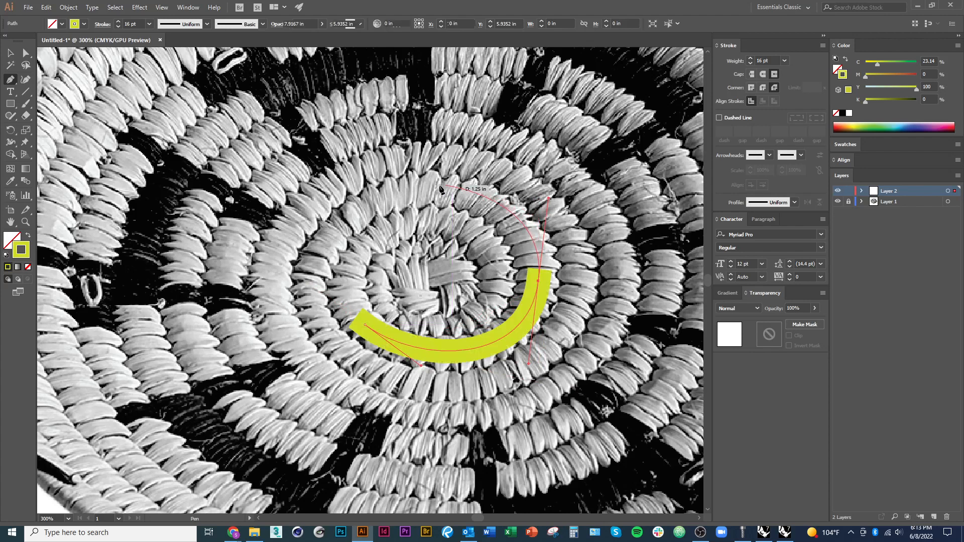
{"action": "left_click_drag", "start_coordinate": [435, 188], "coordinate": [397, 184]}
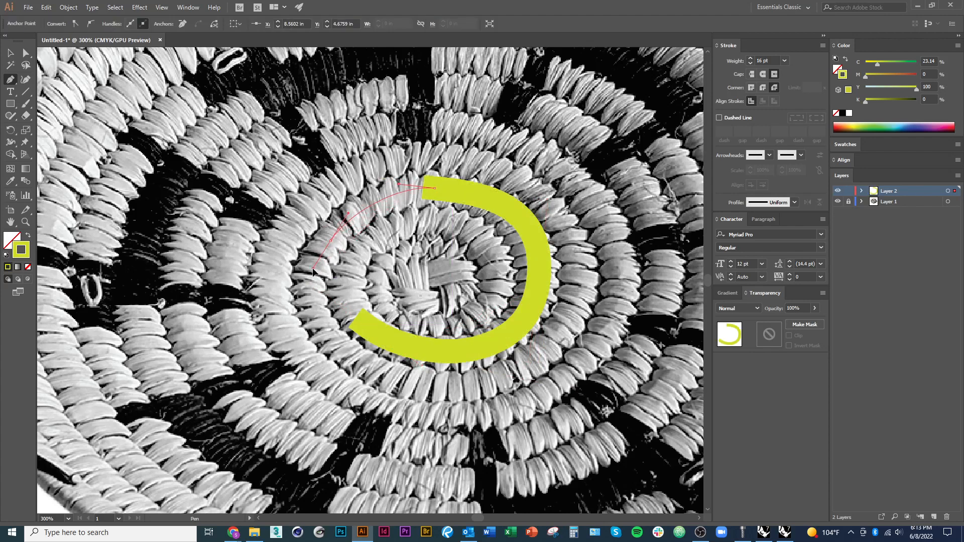
{"action": "left_click_drag", "start_coordinate": [330, 241], "coordinate": [308, 281]}
{"action": "mouse_move", "coordinate": [363, 363]}
{"action": "left_mouse_down"}
{"action": "mouse_move", "coordinate": [429, 406]}
{"action": "mouse_move", "coordinate": [415, 397]}
{"action": "left_mouse_up"}
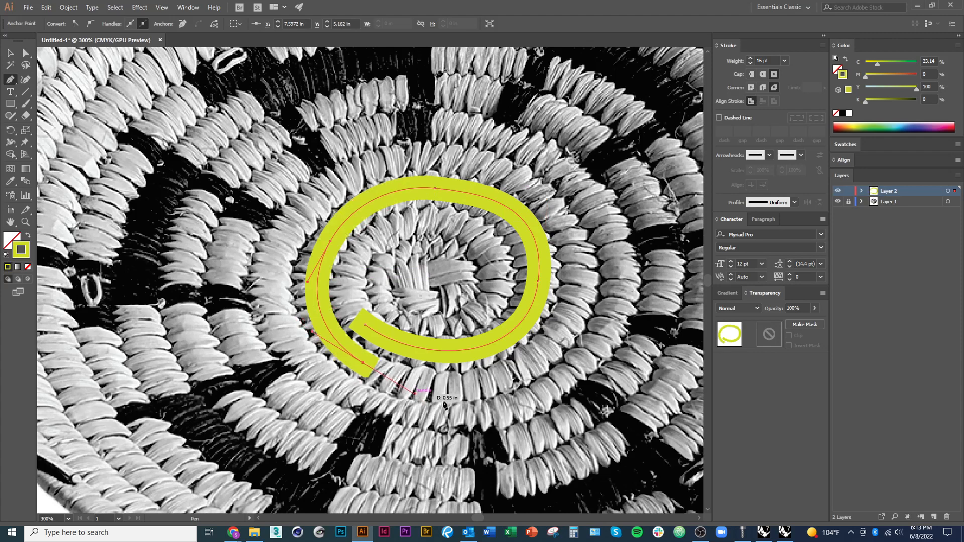
Continue the spiral with a wider second turn along the next coil and end the open path on its left side
{"action": "left_click_drag", "start_coordinate": [537, 360], "coordinate": [575, 326]}
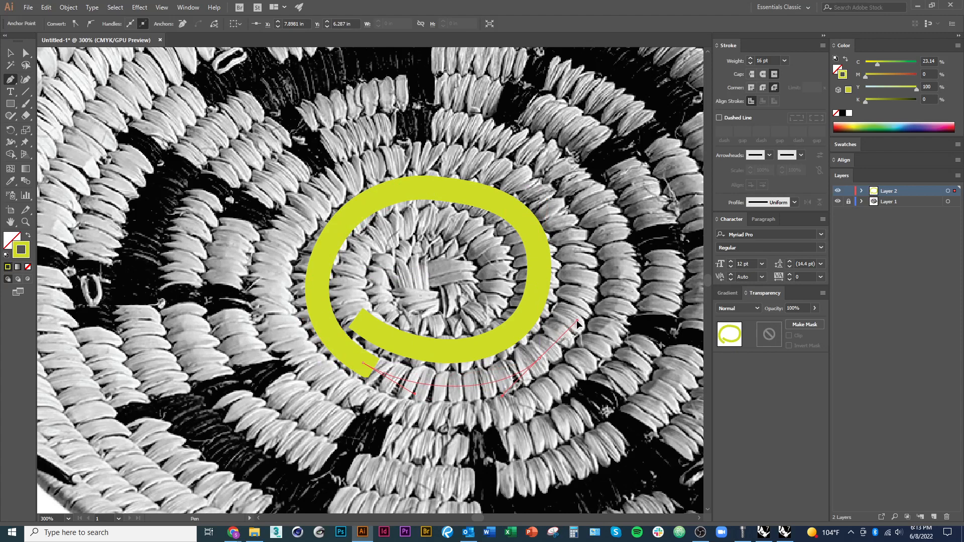
{"action": "mouse_move", "coordinate": [576, 243]}
{"action": "left_mouse_down"}
{"action": "mouse_move", "coordinate": [523, 178]}
{"action": "mouse_move", "coordinate": [555, 199]}
{"action": "left_mouse_up"}
{"action": "key", "text": "ctrl+z"}
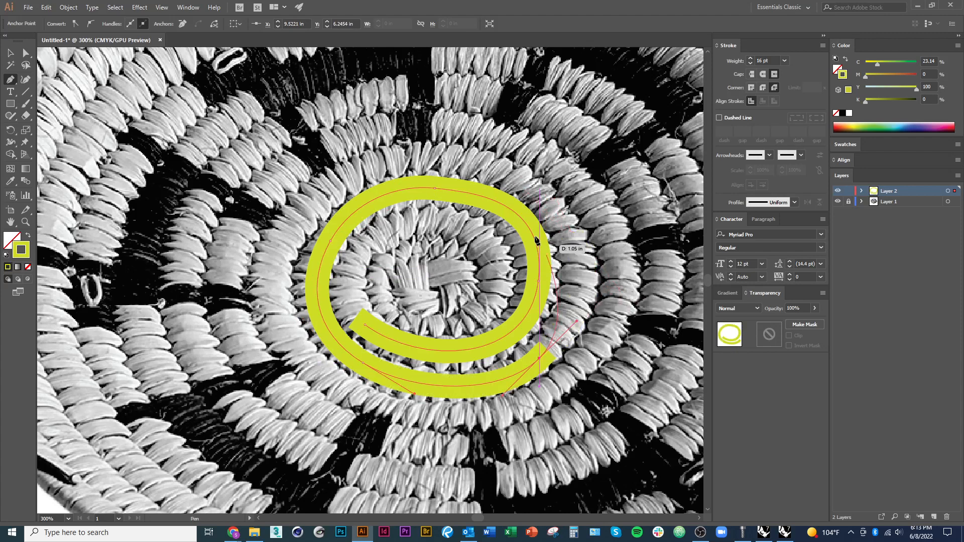
{"action": "left_click_drag", "start_coordinate": [509, 176], "coordinate": [401, 129]}
{"action": "mouse_move", "coordinate": [273, 284]}
{"action": "left_mouse_down"}
{"action": "mouse_move", "coordinate": [269, 369]}
{"action": "mouse_move", "coordinate": [277, 374]}
{"action": "mouse_move", "coordinate": [269, 377]}
{"action": "left_mouse_up"}
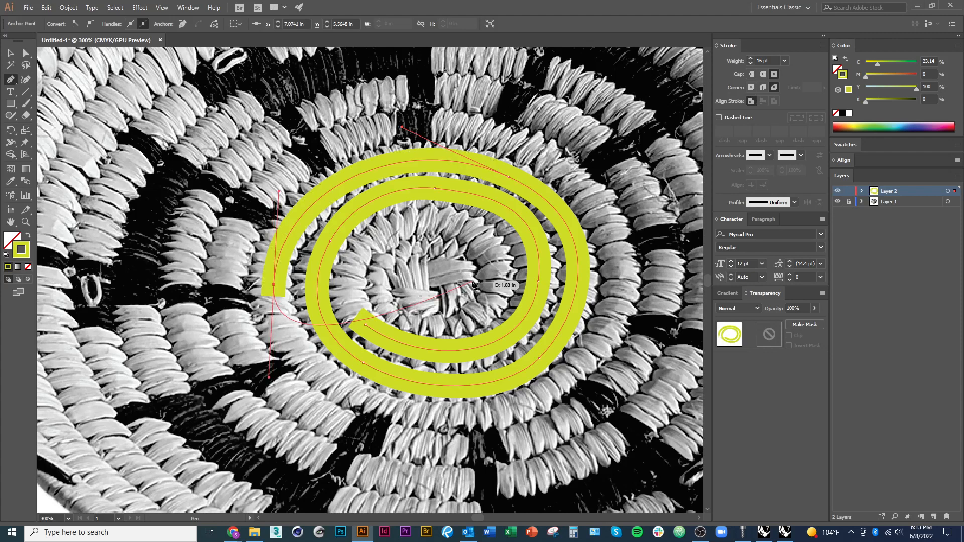
{"action": "key", "text": "Escape"}
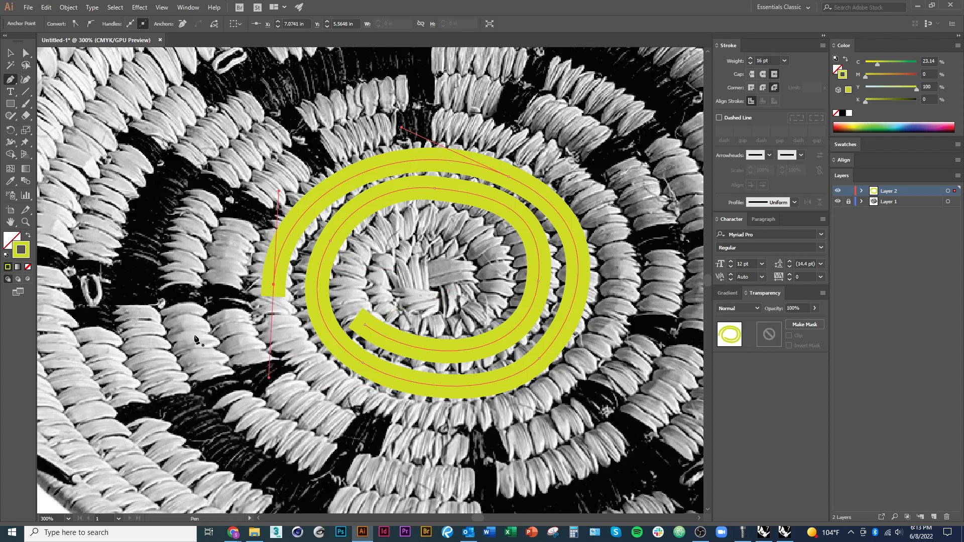
Draw a second curved Pen path around the basket's lower outer coils and delete it
{"action": "left_click_drag", "start_coordinate": [179, 310], "coordinate": [218, 374], "text": "ctrl"}
{"action": "left_click_drag", "start_coordinate": [194, 335], "coordinate": [208, 357]}
{"action": "left_click_drag", "start_coordinate": [292, 441], "coordinate": [385, 480]}
{"action": "left_click_drag", "start_coordinate": [506, 494], "coordinate": [587, 461]}
{"action": "left_click_drag", "start_coordinate": [633, 435], "coordinate": [641, 411]}
{"action": "left_click", "coordinate": [650, 329]}
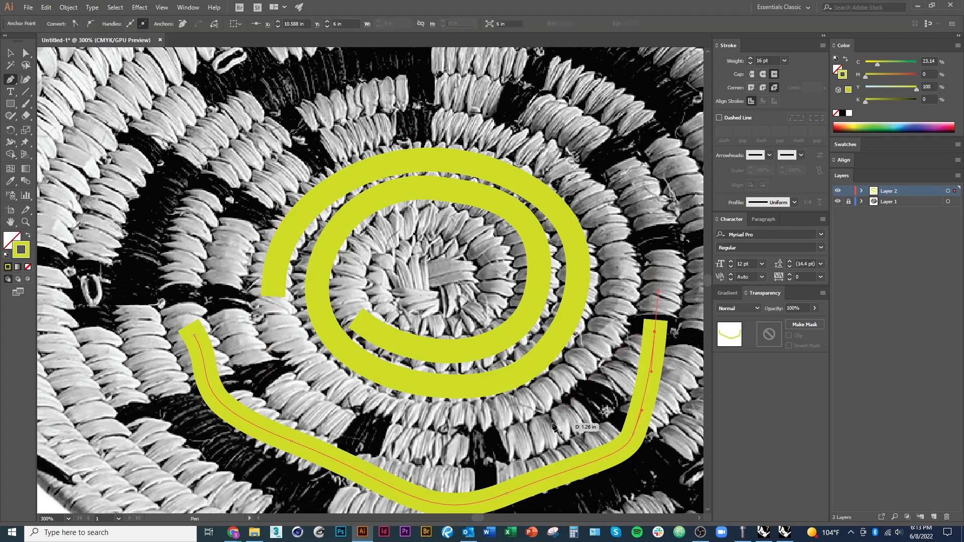
{"action": "key", "text": "ctrl+z"}
{"action": "key", "text": "Delete"}
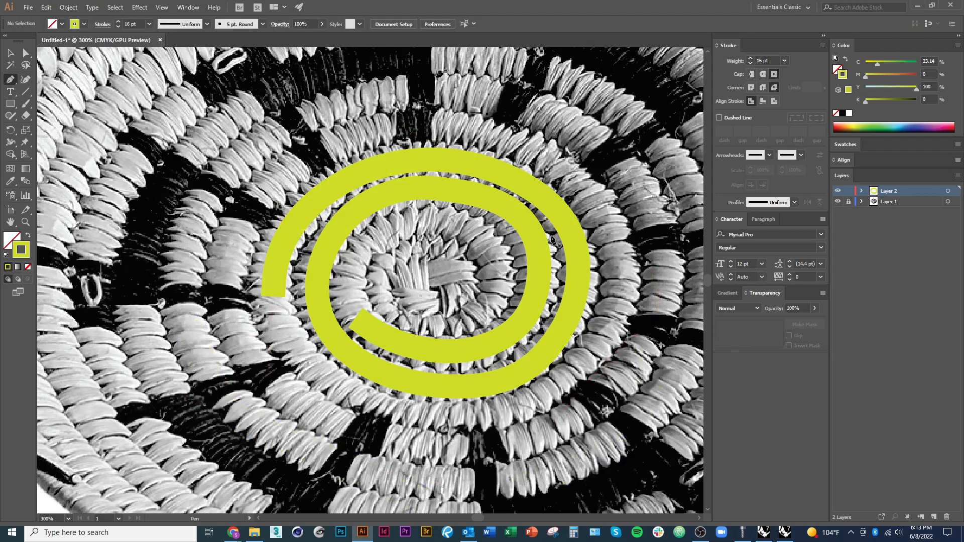
Try scaling the spiral from its upper-left corner and stretching it from its left side, undoing each change
{"action": "left_click", "coordinate": [10, 52]}
{"action": "left_click", "coordinate": [291, 255]}
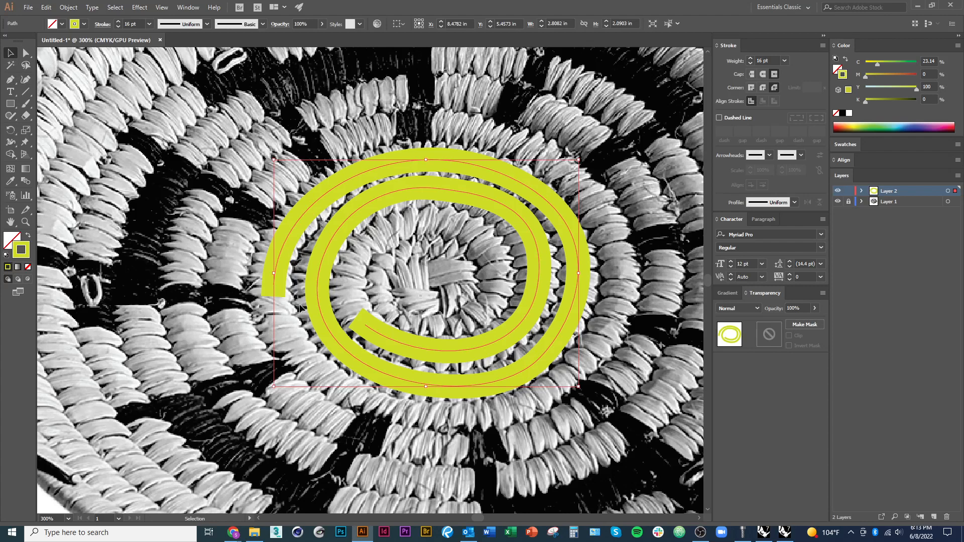
{"action": "scroll", "coordinate": [300, 307], "scroll_direction": "down", "scroll_amount": 1}
{"action": "left_click_drag", "start_coordinate": [285, 208], "coordinate": [146, 127]}
{"action": "key", "text": "ctrl+z"}
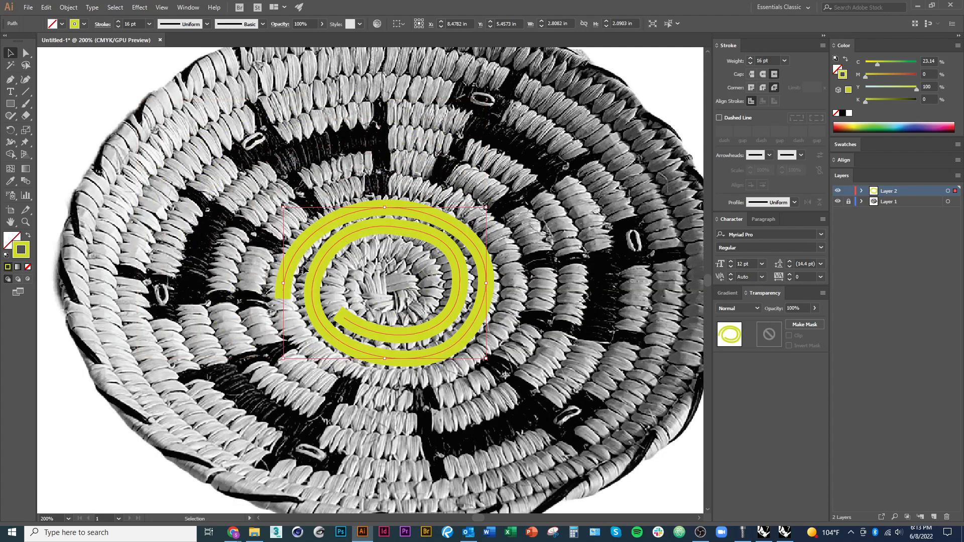
{"action": "left_click_drag", "start_coordinate": [282, 286], "coordinate": [163, 289]}
{"action": "key", "text": "ctrl+z"}
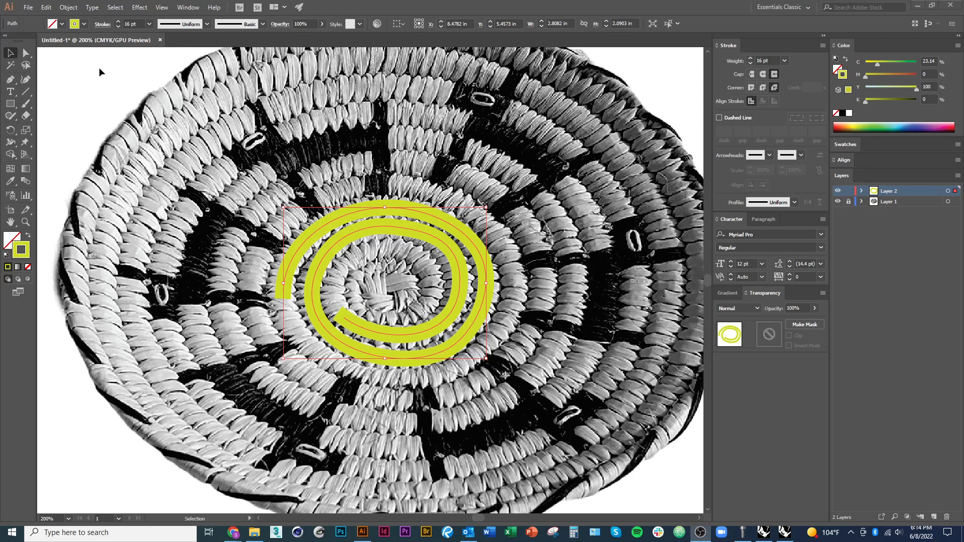
Adjust the direction handle of the anchor on the inner turn's upper-left curve with the Direct Selection tool
{"action": "left_click", "coordinate": [26, 52]}
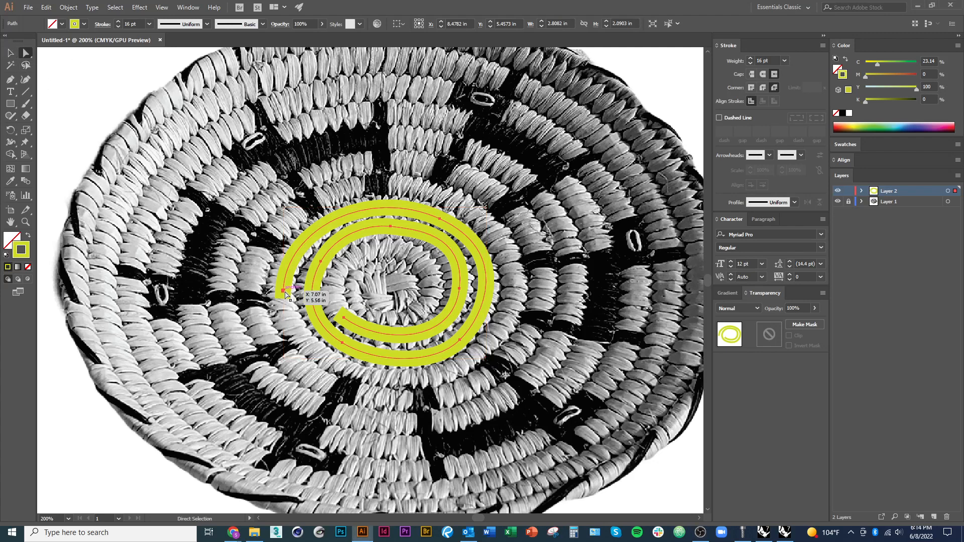
{"action": "left_click", "coordinate": [283, 292]}
{"action": "left_click", "coordinate": [321, 262]}
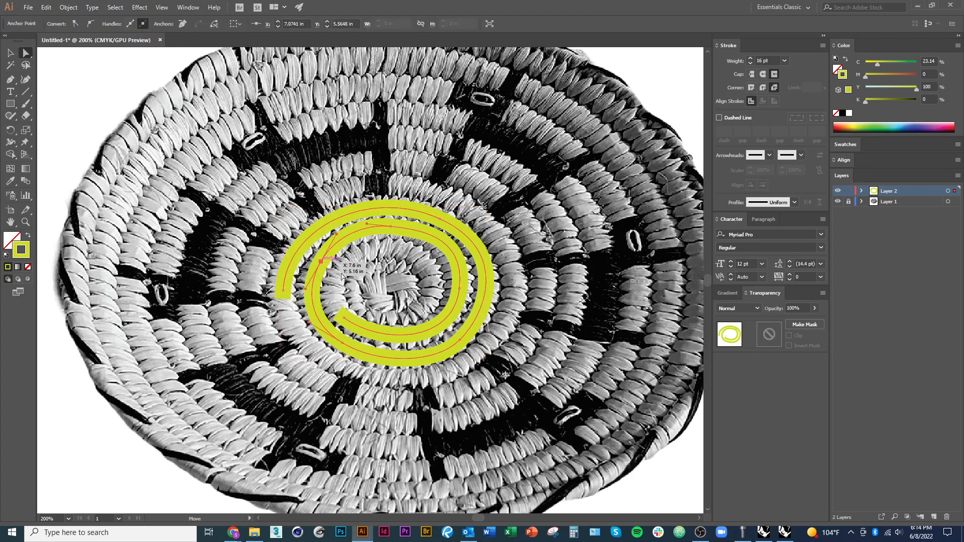
{"action": "mouse_move", "coordinate": [337, 236]}
{"action": "left_mouse_down"}
{"action": "mouse_move", "coordinate": [350, 211]}
{"action": "mouse_move", "coordinate": [339, 236]}
{"action": "left_mouse_up"}
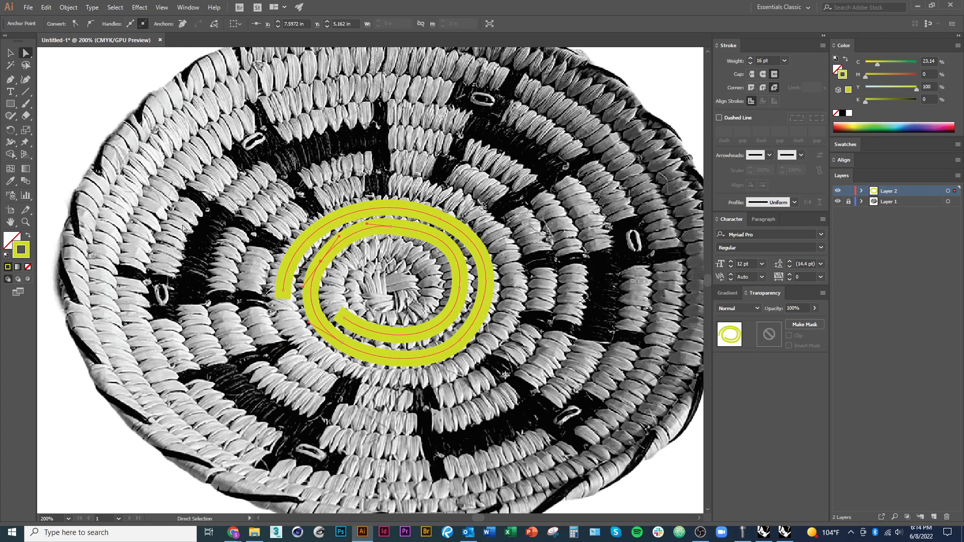
{"action": "key", "text": "v"}
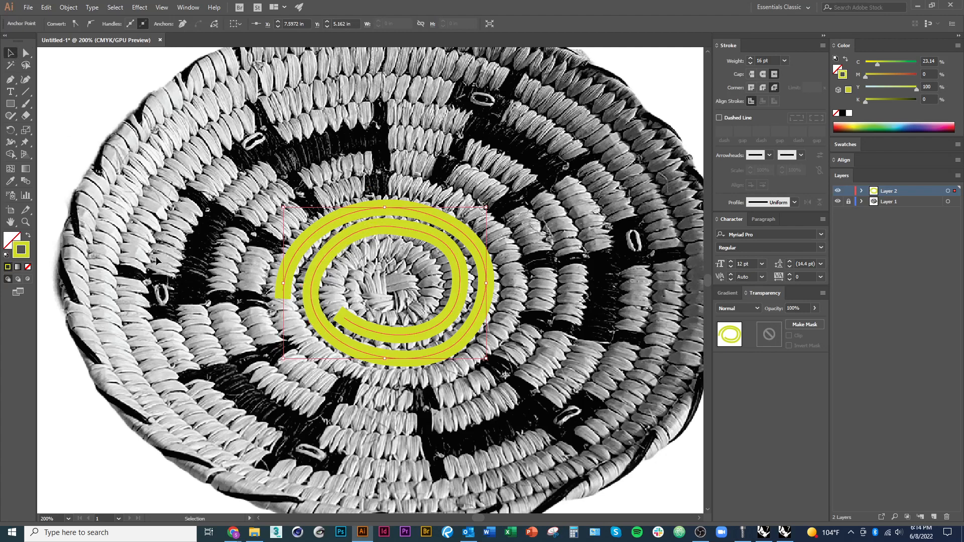
Set the spiral path's opacity to 58%
{"action": "left_click", "coordinate": [188, 309]}
{"action": "left_click_drag", "start_coordinate": [410, 378], "coordinate": [372, 386]}
{"action": "scroll", "coordinate": [374, 384], "scroll_direction": "up", "scroll_amount": 1}
{"action": "left_click_drag", "start_coordinate": [457, 387], "coordinate": [446, 416]}
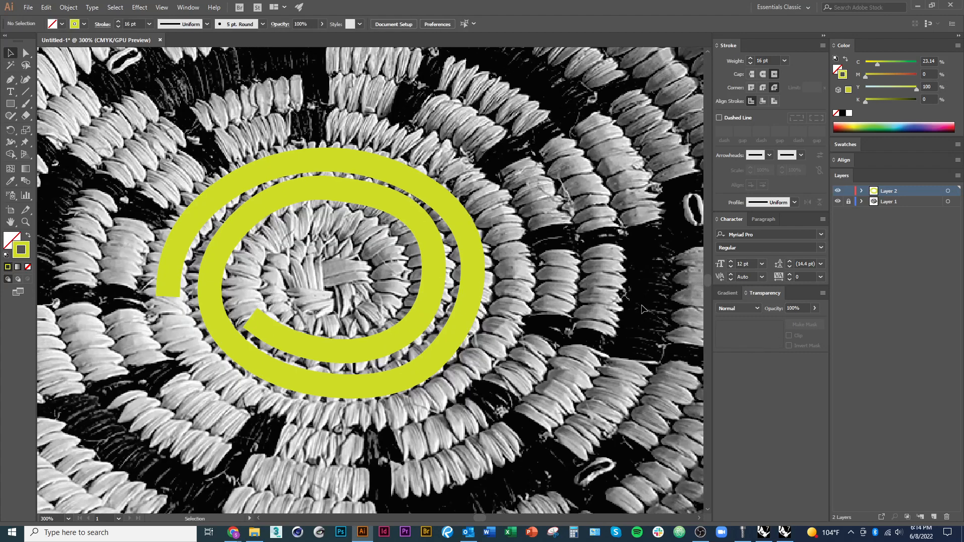
{"action": "left_click", "coordinate": [466, 307]}
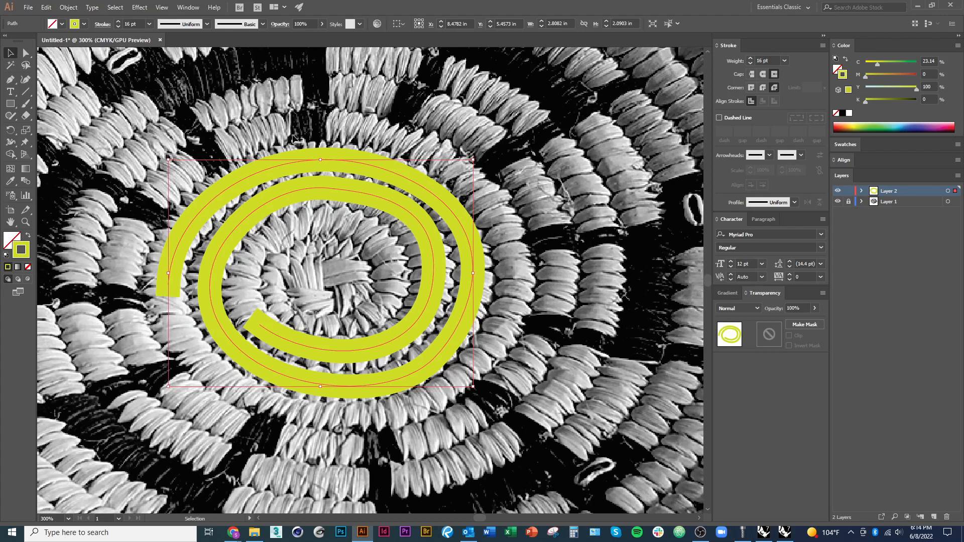
{"action": "left_click", "coordinate": [322, 24]}
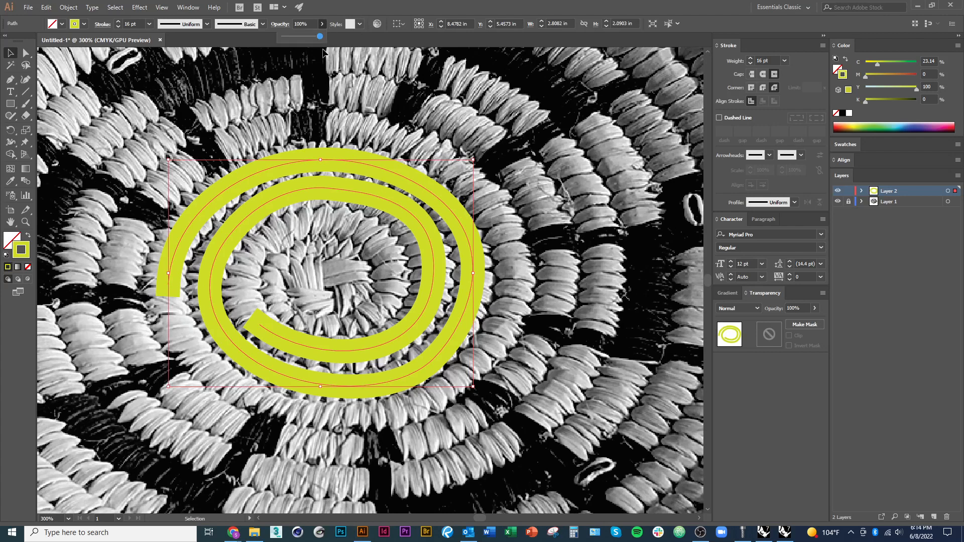
{"action": "left_click_drag", "start_coordinate": [304, 36], "coordinate": [303, 41]}
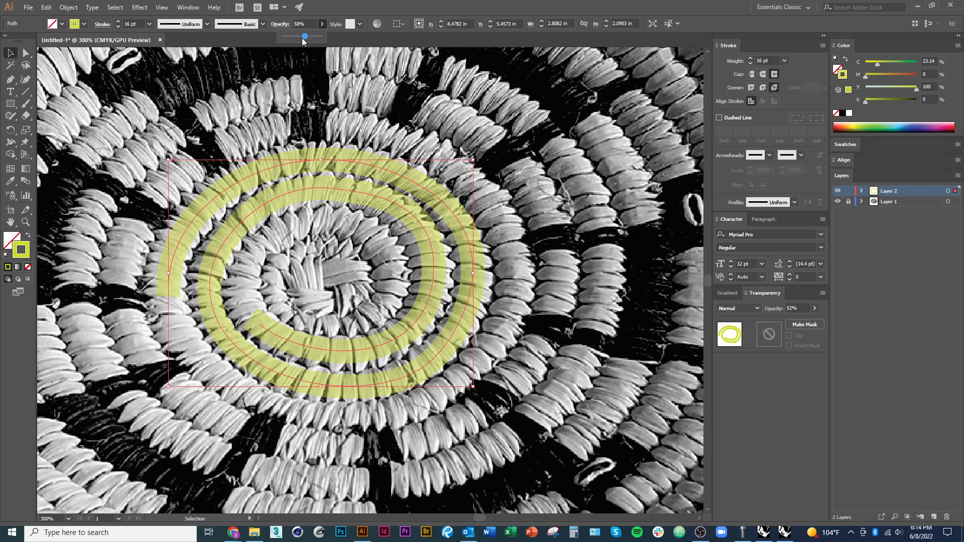
Unlock Layer 1 and set the basket image's opacity to 49%
{"action": "left_click", "coordinate": [850, 204]}
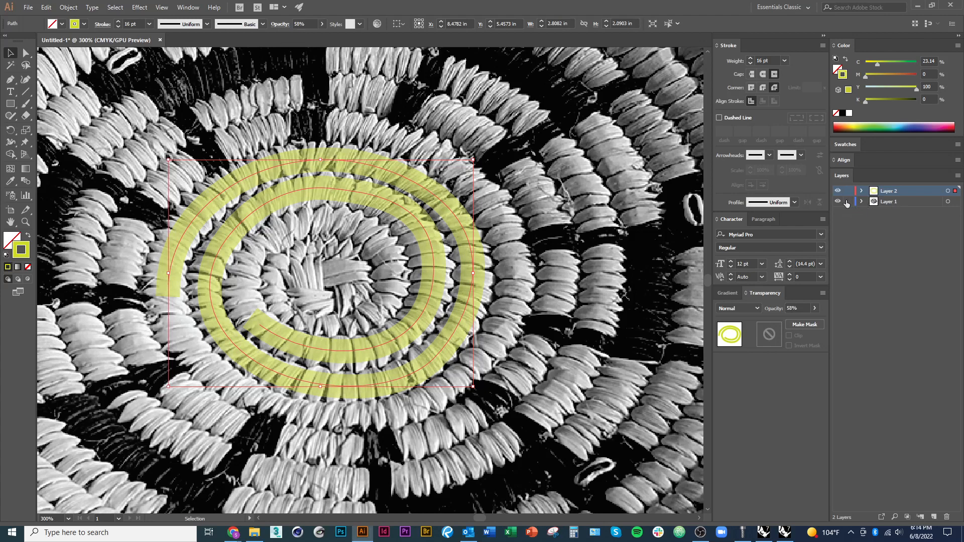
{"action": "left_click", "coordinate": [854, 201]}
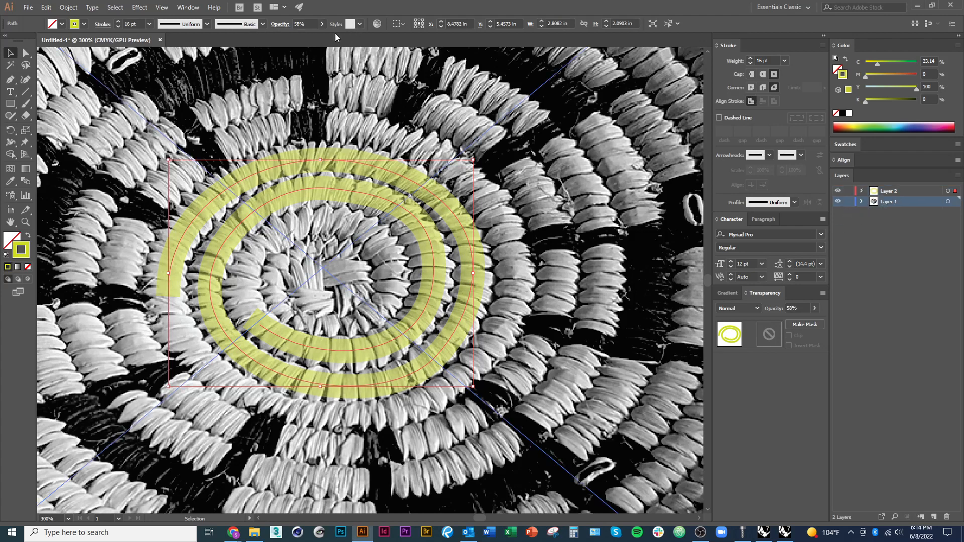
{"action": "left_click", "coordinate": [322, 24]}
{"action": "left_click", "coordinate": [302, 55]}
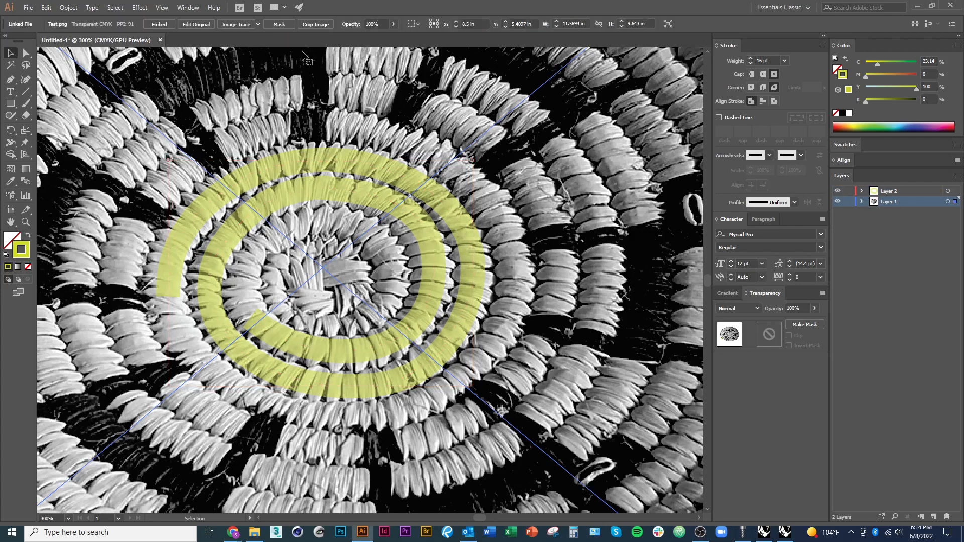
{"action": "left_click", "coordinate": [393, 24]}
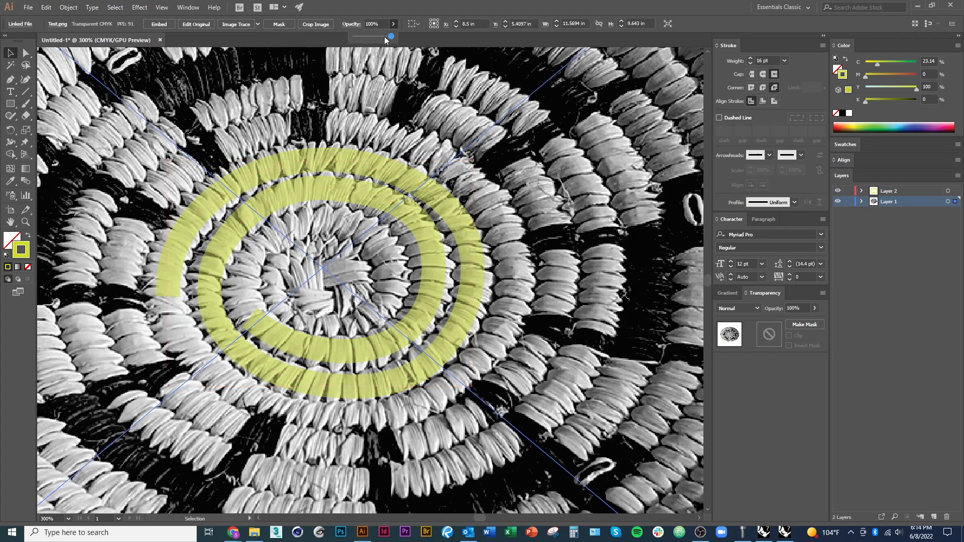
{"action": "left_click_drag", "start_coordinate": [375, 38], "coordinate": [372, 38]}
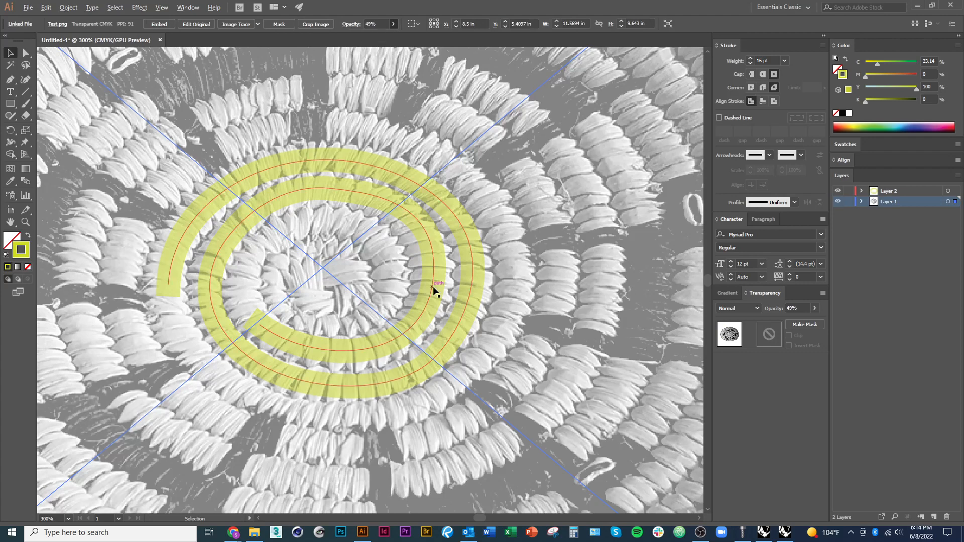
{"action": "key", "text": "ctrl+1"}
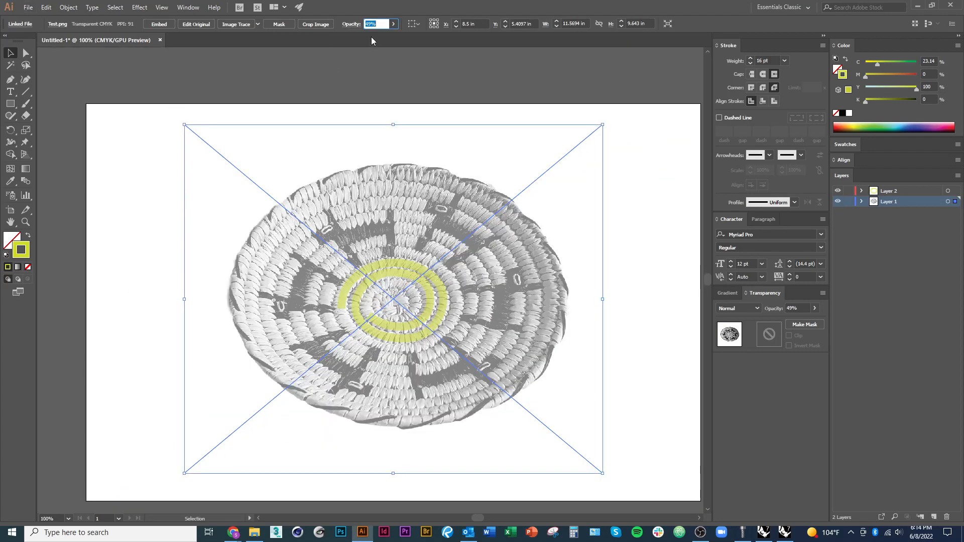
{"action": "left_click", "coordinate": [454, 95]}
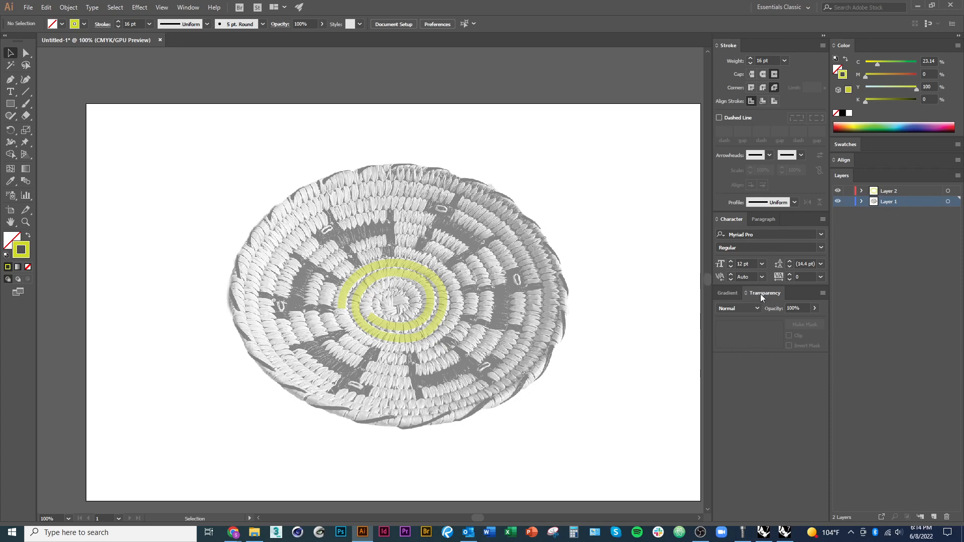
Set the basket image's opacity to 42% with the Transparency settings and deselect it
{"action": "left_click", "coordinate": [188, 7]}
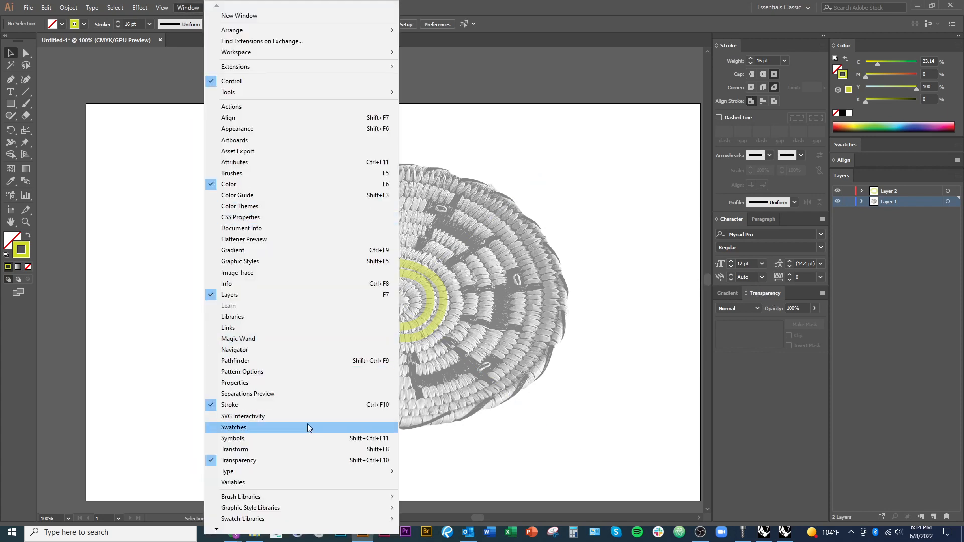
{"action": "left_click", "coordinate": [296, 460]}
{"action": "left_click", "coordinate": [595, 416]}
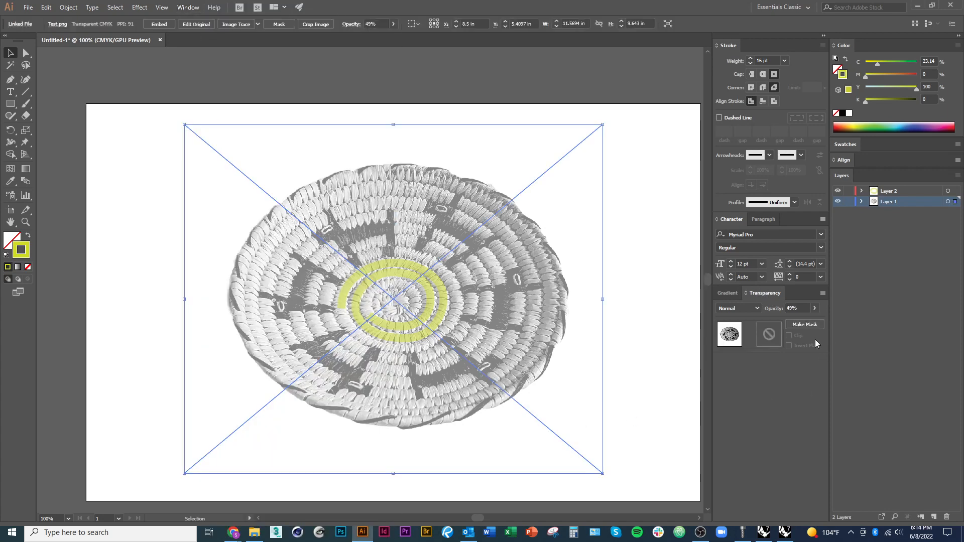
{"action": "left_click", "coordinate": [815, 308]}
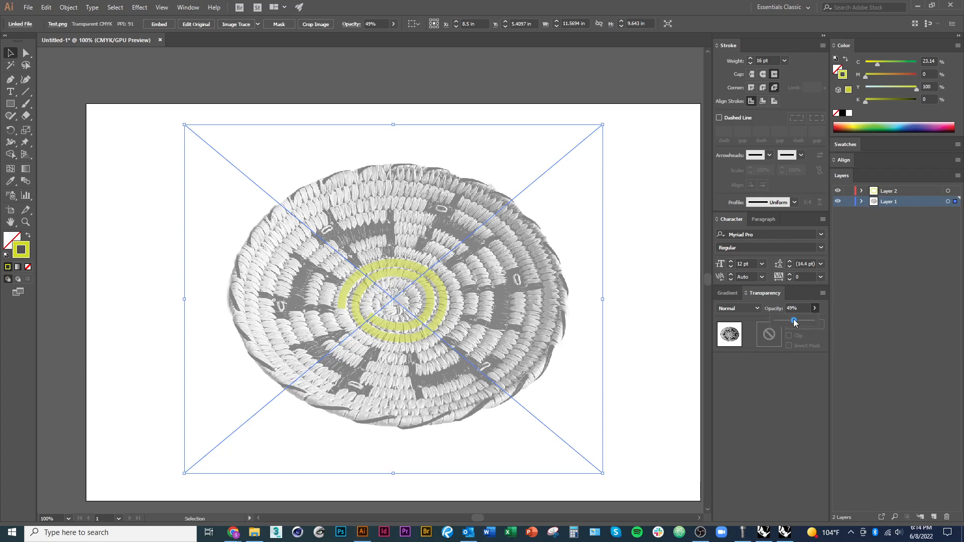
{"action": "mouse_move", "coordinate": [793, 320]}
{"action": "left_mouse_down"}
{"action": "mouse_move", "coordinate": [783, 318]}
{"action": "mouse_move", "coordinate": [799, 320]}
{"action": "mouse_move", "coordinate": [792, 327]}
{"action": "left_mouse_up"}
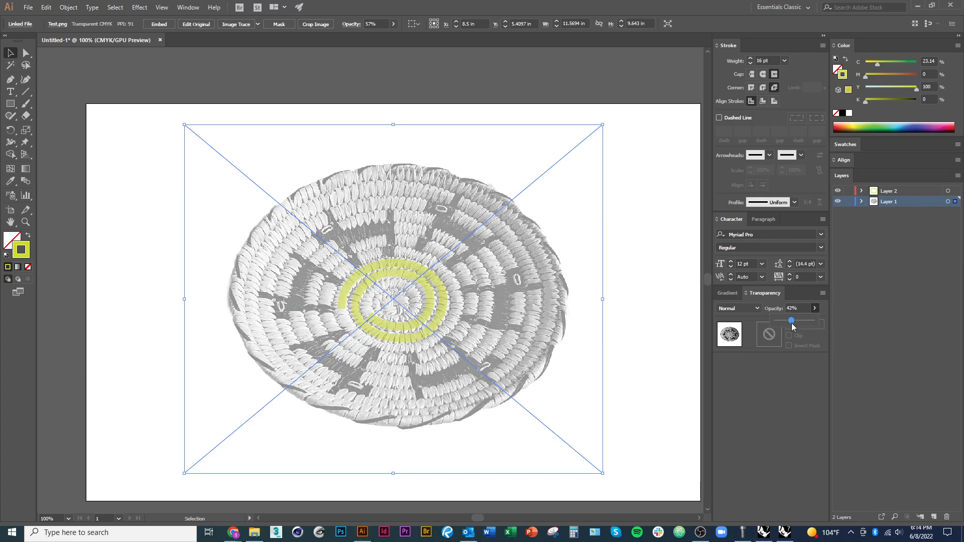
{"action": "left_click", "coordinate": [624, 393]}
Lock Layer 1 again and lock the yellow-green spiral path in place
{"action": "key", "text": "ctrl+equal"}
{"action": "key", "text": "ctrl+equal"}
{"action": "key", "text": "ctrl+equal"}
{"action": "left_click", "coordinate": [511, 399]}
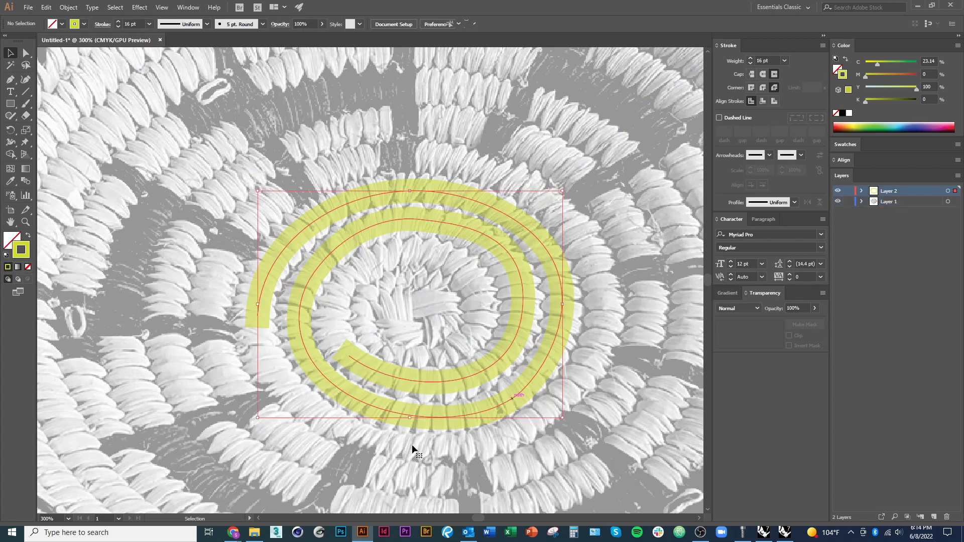
{"action": "key", "text": "ctrl+minus"}
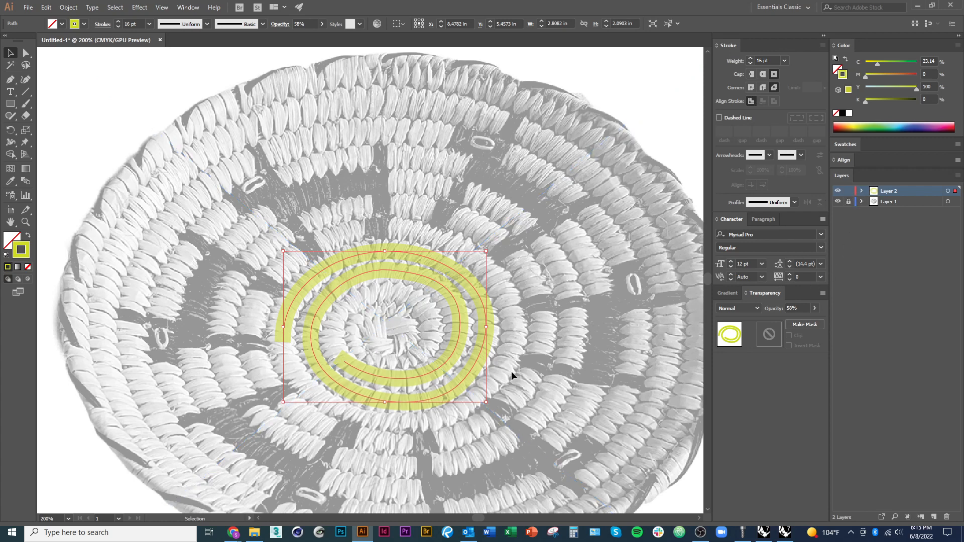
{"action": "right_click", "coordinate": [480, 355]}
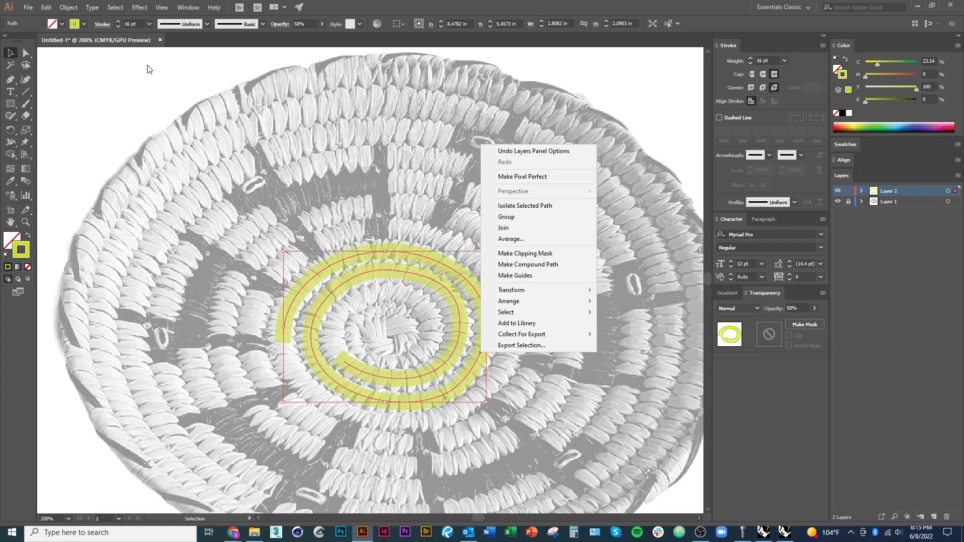
{"action": "left_click", "coordinate": [68, 7]}
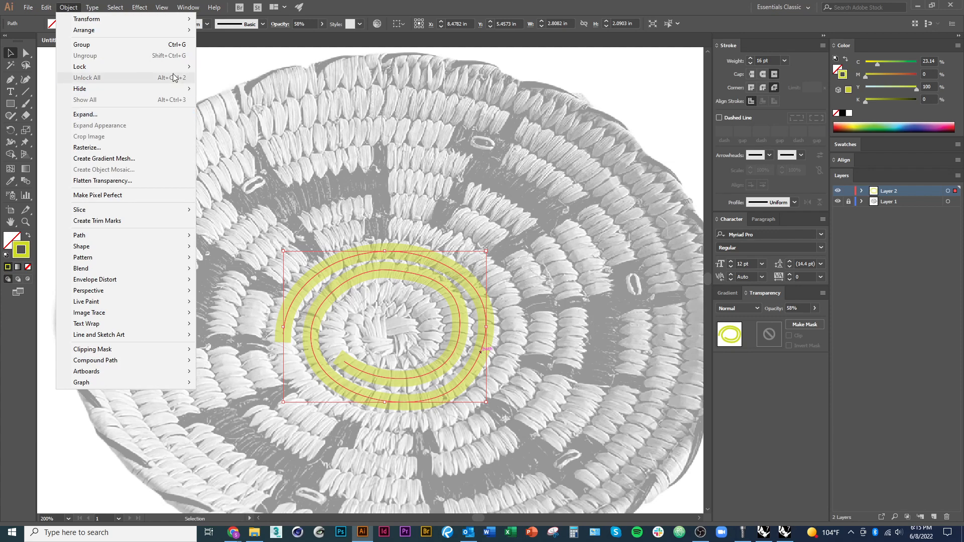
{"action": "left_click", "coordinate": [216, 67]}
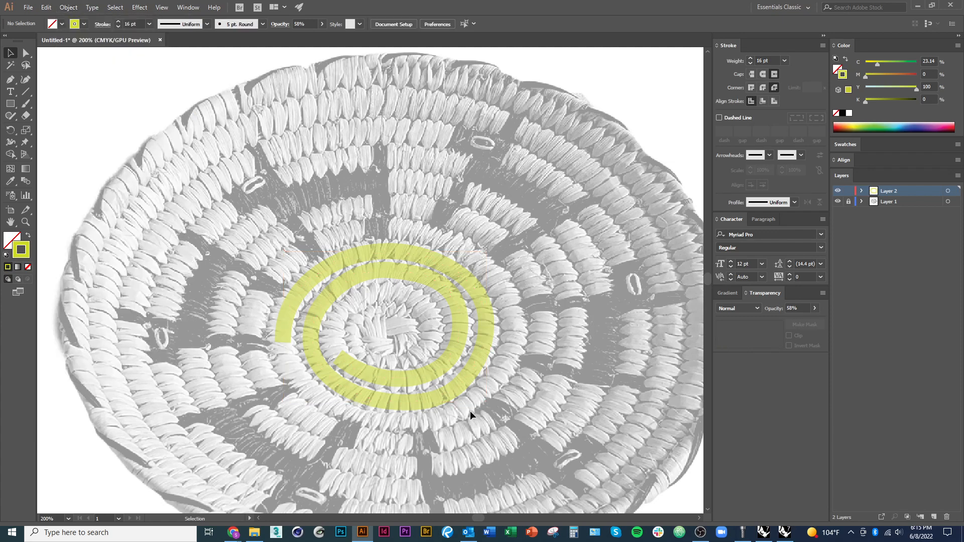
Draw a looping squiggle path over the lower-right stretch of the spiral's inner turn with the Pen tool
{"action": "scroll", "coordinate": [470, 410], "scroll_direction": "up", "scroll_amount": 1}
{"action": "left_click_drag", "start_coordinate": [475, 402], "coordinate": [493, 416]}
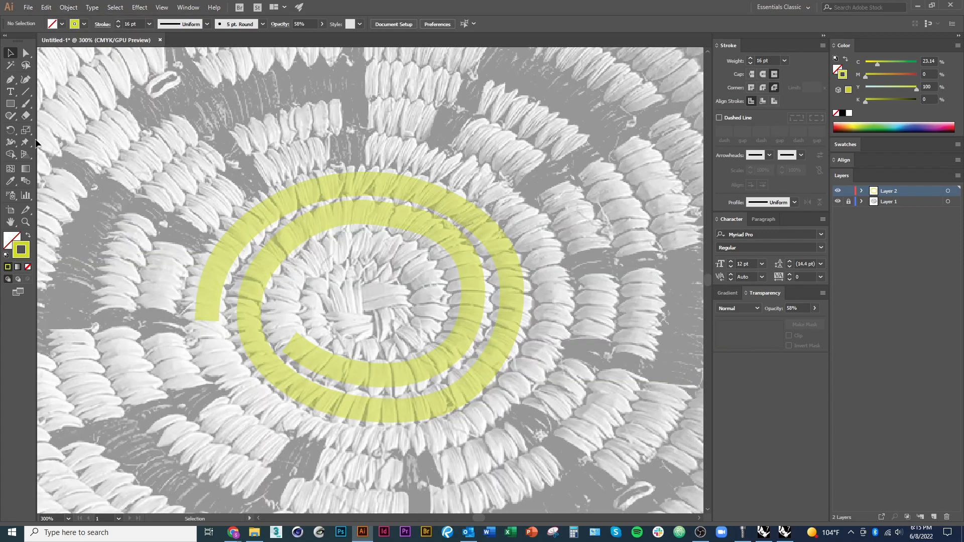
{"action": "left_click", "coordinate": [10, 79]}
{"action": "scroll", "coordinate": [522, 356], "scroll_direction": "up", "scroll_amount": 2}
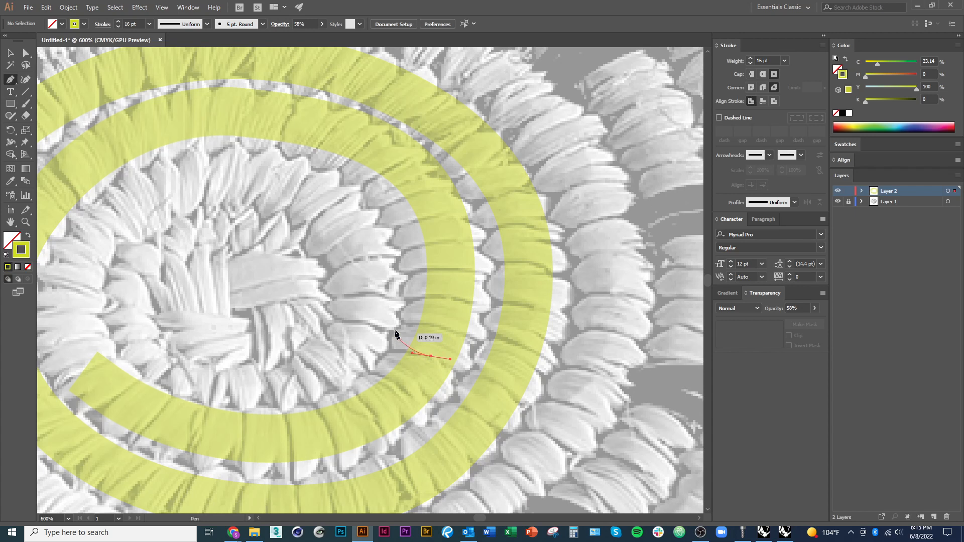
{"action": "left_click_drag", "start_coordinate": [439, 307], "coordinate": [508, 317]}
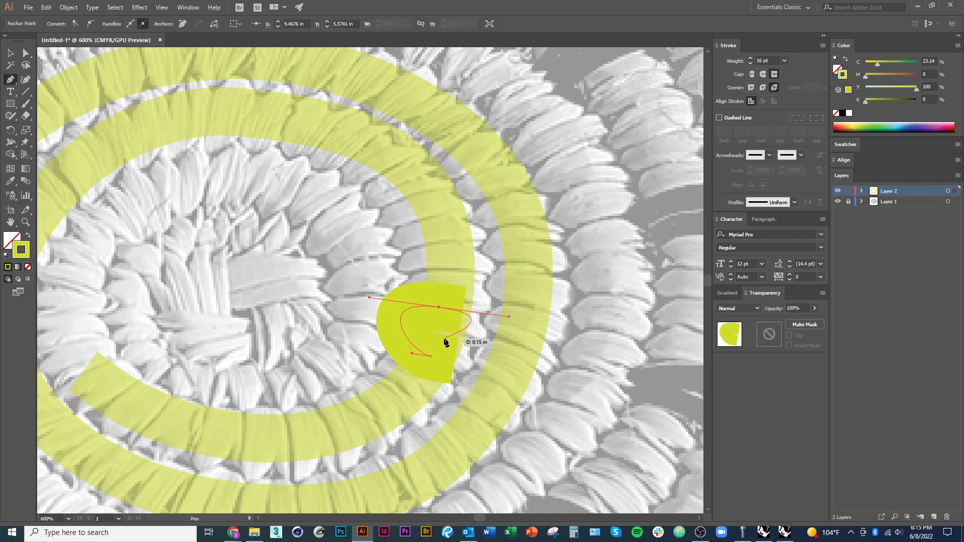
{"action": "left_click_drag", "start_coordinate": [444, 334], "coordinate": [409, 327]}
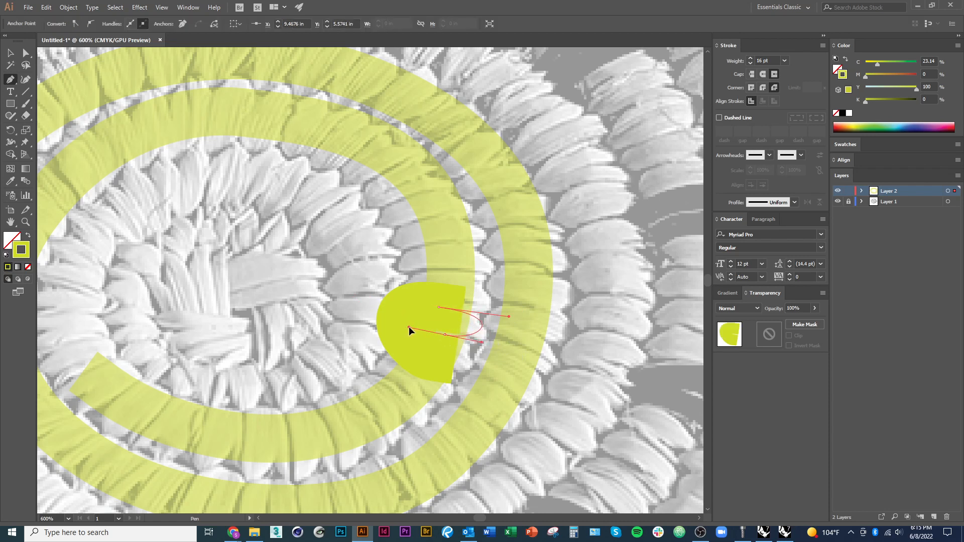
{"action": "left_click", "coordinate": [441, 285]}
{"action": "left_click_drag", "start_coordinate": [441, 285], "coordinate": [495, 285]}
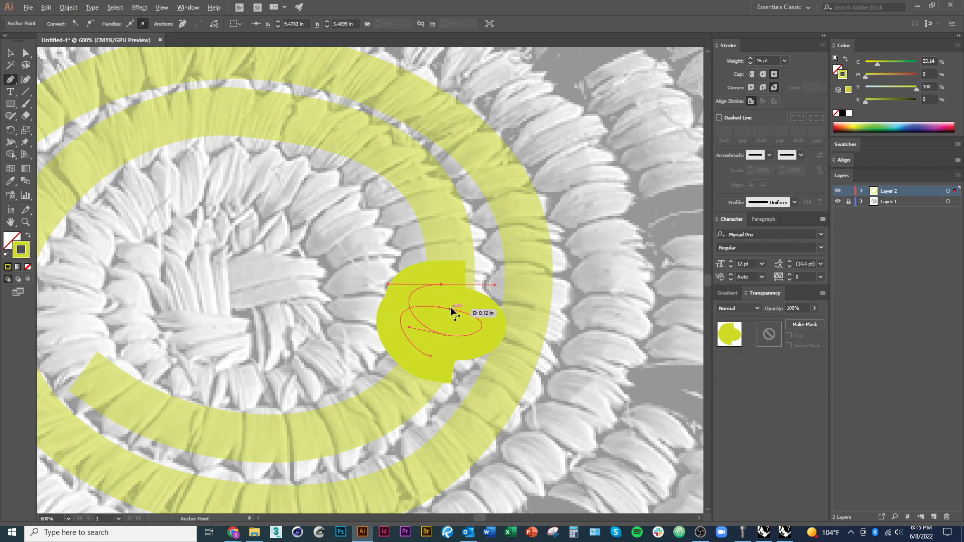
{"action": "left_click_drag", "start_coordinate": [454, 307], "coordinate": [430, 306]}
{"action": "left_click_drag", "start_coordinate": [438, 258], "coordinate": [486, 246]}
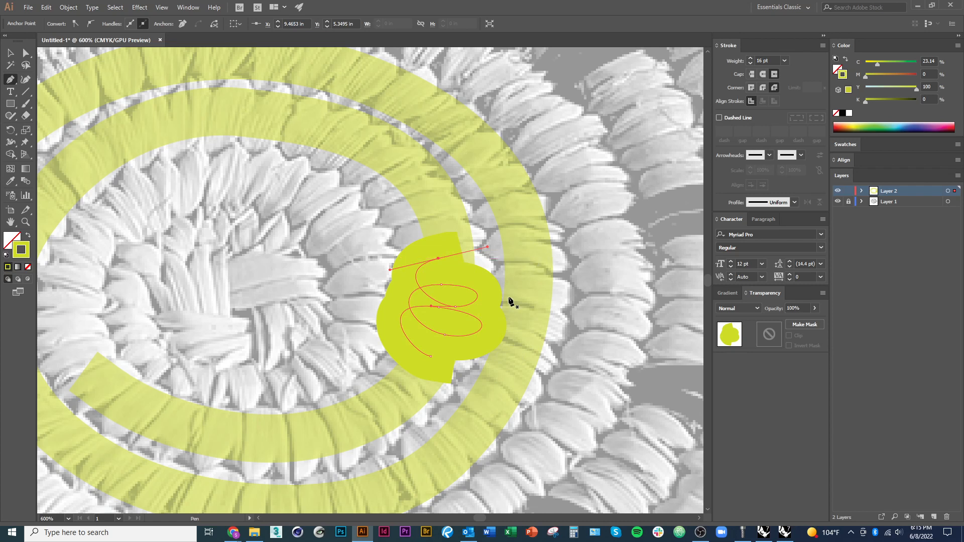
Set the looping path's stroke weight to 4 pt and its stroke colour to C 73, M 0, Y 22, K 0
{"action": "key", "text": "v"}
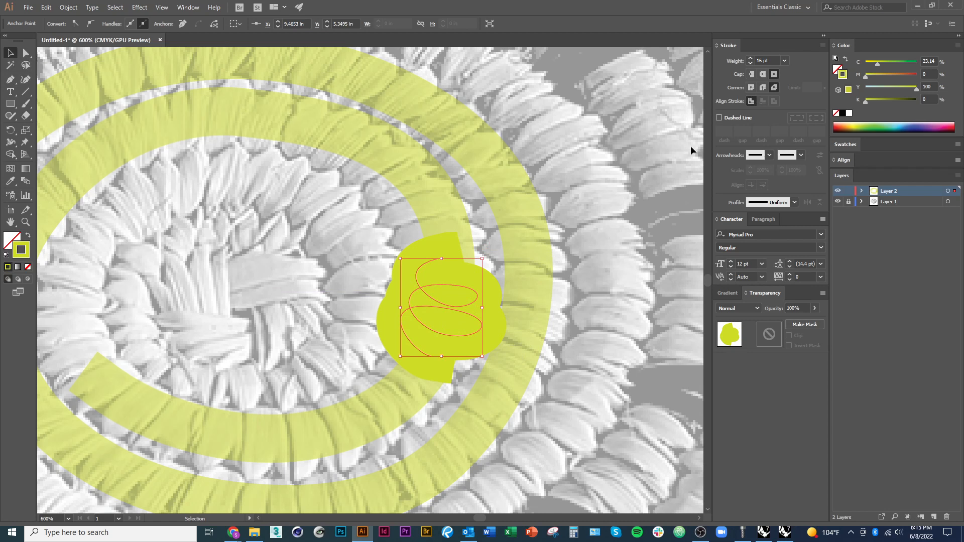
{"action": "left_click", "coordinate": [750, 64]}
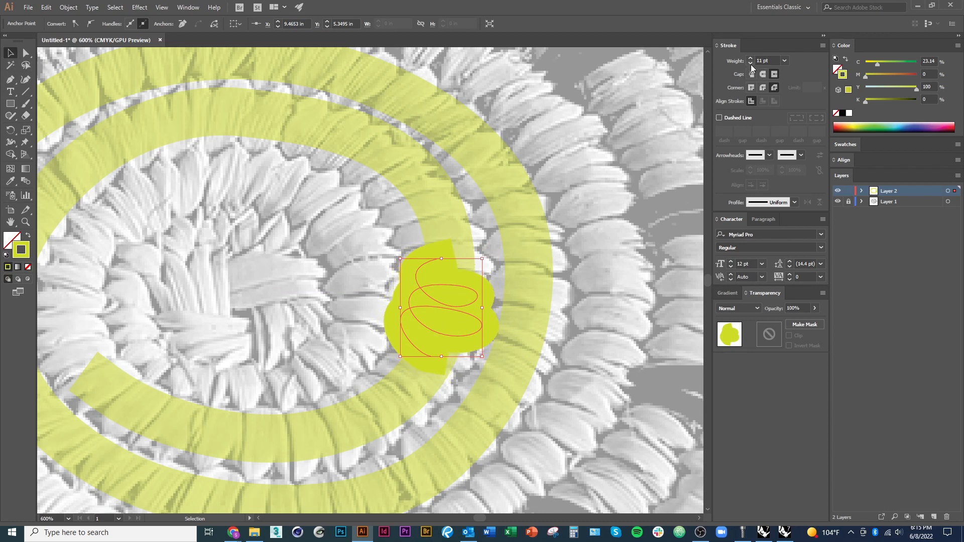
{"action": "left_click", "coordinate": [751, 65]}
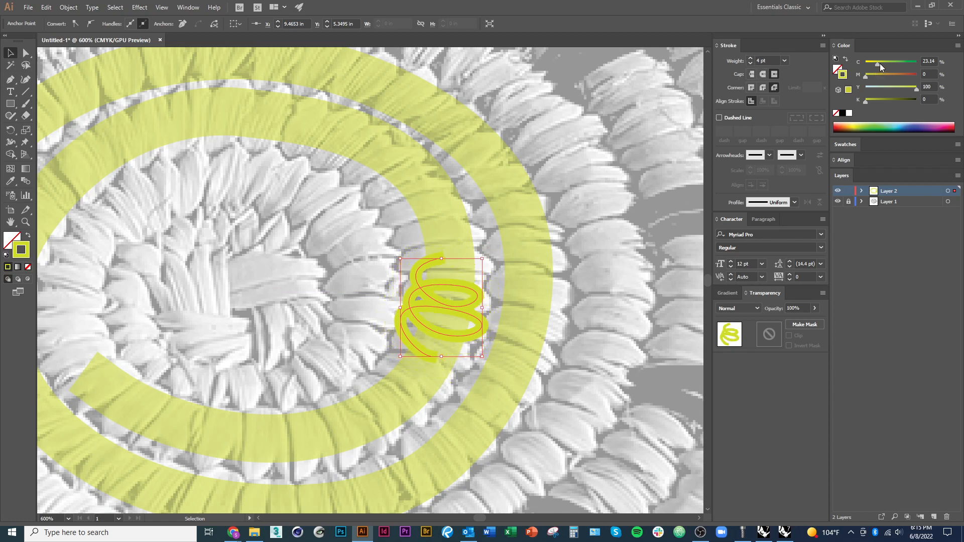
{"action": "left_click_drag", "start_coordinate": [880, 63], "coordinate": [901, 65]}
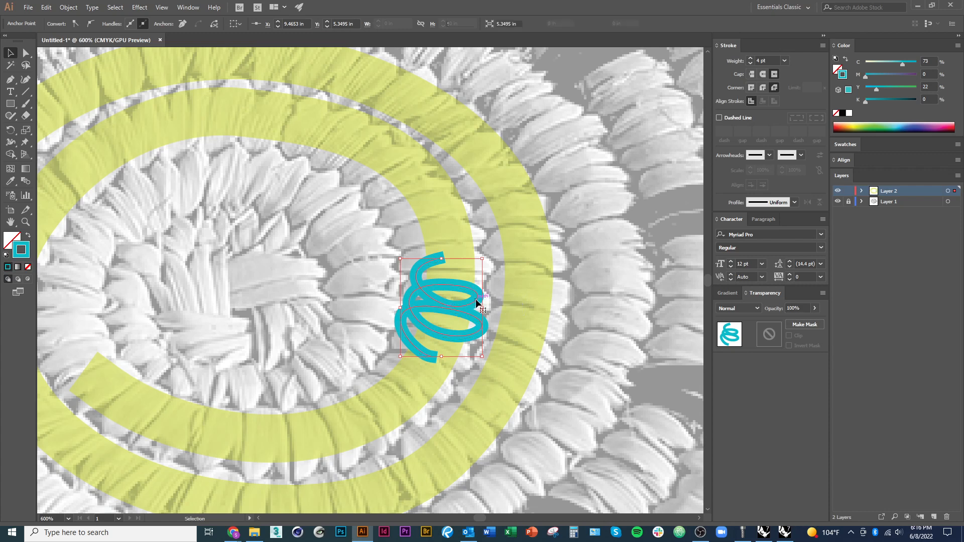
Undo the looping path's last stroke colour change and restore it
{"action": "key", "text": "ctrl+z"}
{"action": "key", "text": "a"}
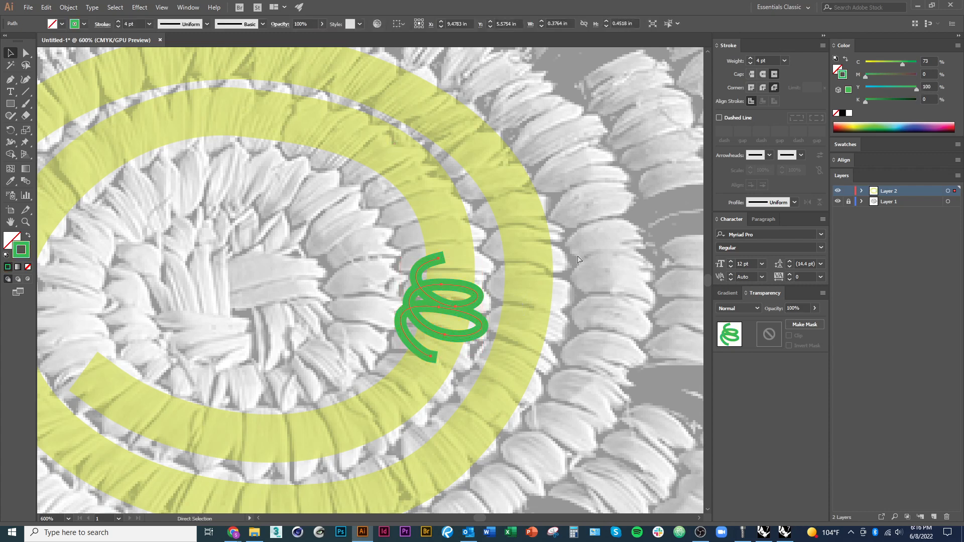
{"action": "key", "text": "v"}
{"action": "key", "text": "ctrl+y"}
{"action": "key", "text": "ctrl+y"}
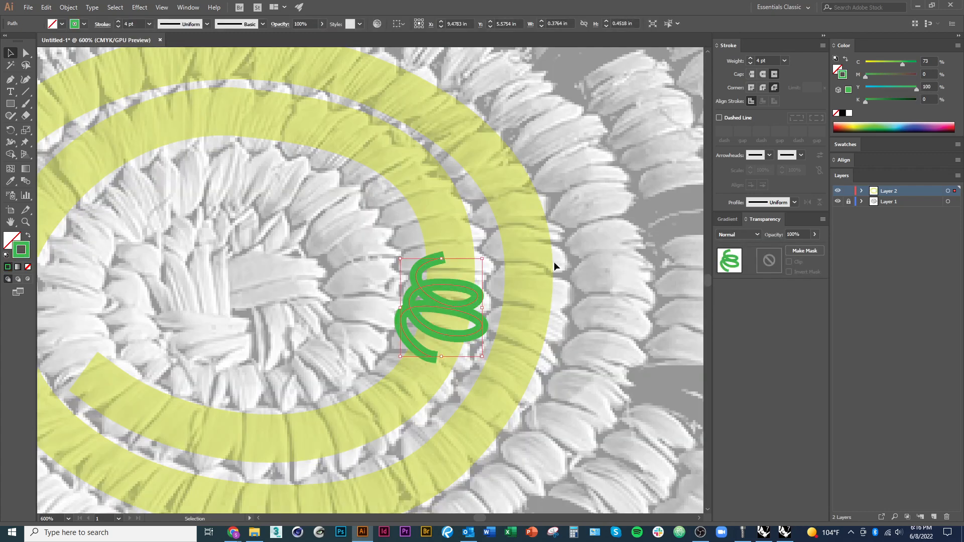
{"action": "key", "text": "ctrl+shift+z"}
Set the looping path's opacity to 55%
{"action": "left_click", "coordinate": [150, 25]}
{"action": "left_click", "coordinate": [323, 36]}
{"action": "left_click", "coordinate": [321, 23]}
{"action": "left_click", "coordinate": [304, 36]}
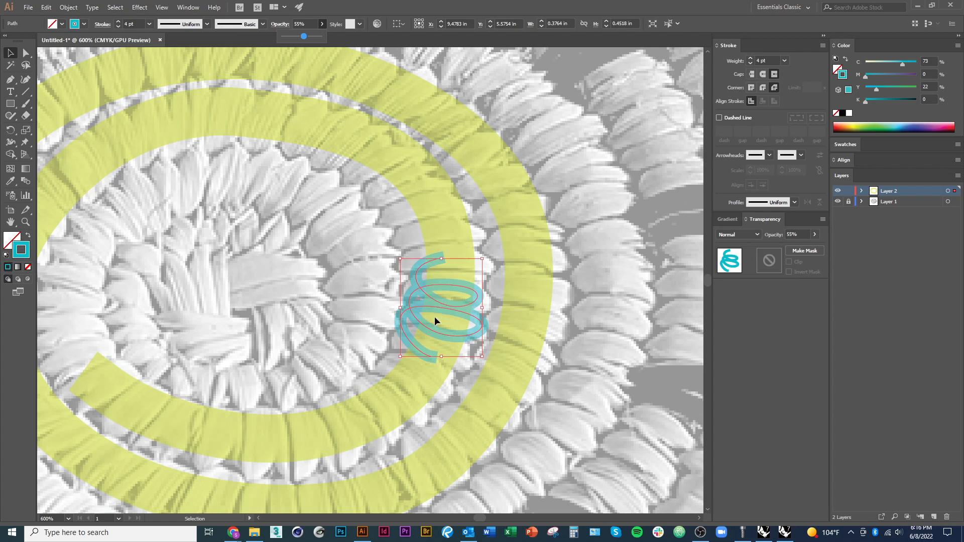
Select the looping path and delete it
{"action": "left_click", "coordinate": [453, 334]}
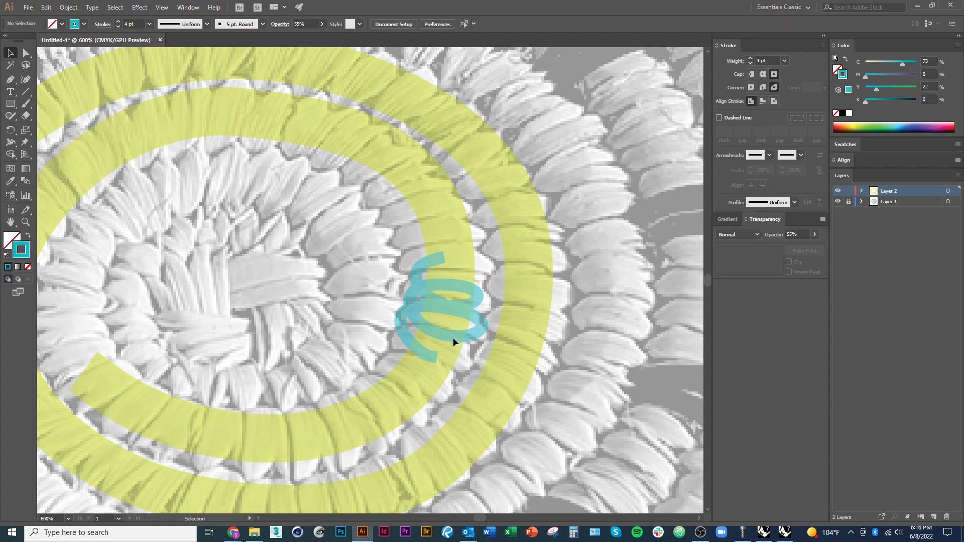
{"action": "left_click", "coordinate": [456, 336]}
{"action": "key", "text": "Delete"}
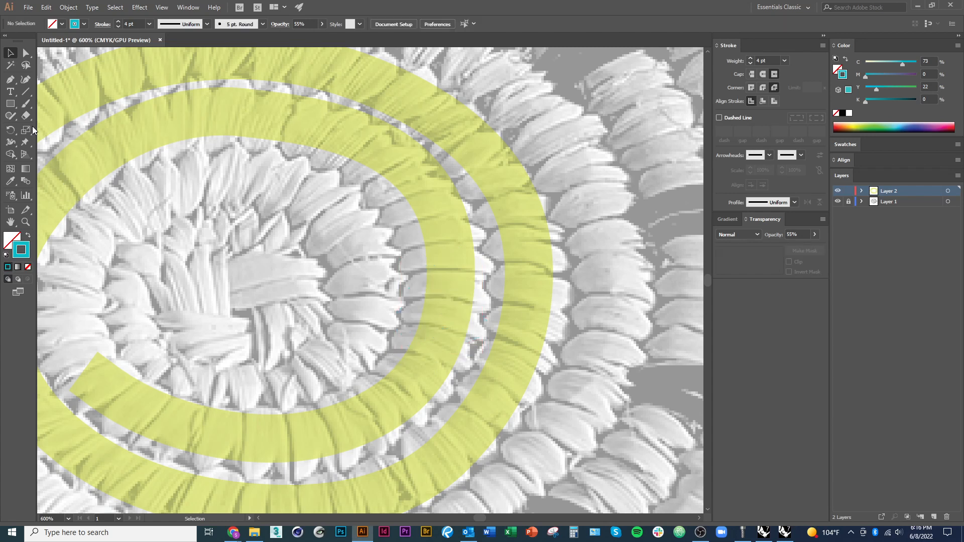
Draw a single hook-shaped arc across the lower-right part of the inner coil with the Pen tool, redoing its end anchor once
{"action": "left_click", "coordinate": [10, 79]}
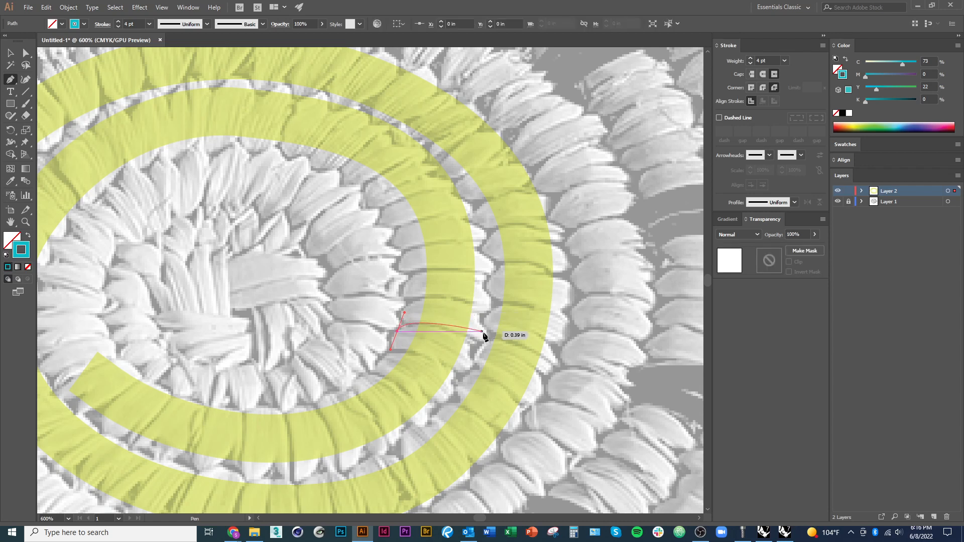
{"action": "mouse_move", "coordinate": [484, 335]}
{"action": "left_mouse_down"}
{"action": "mouse_move", "coordinate": [487, 361]}
{"action": "mouse_move", "coordinate": [511, 367]}
{"action": "mouse_move", "coordinate": [505, 372]}
{"action": "left_mouse_up"}
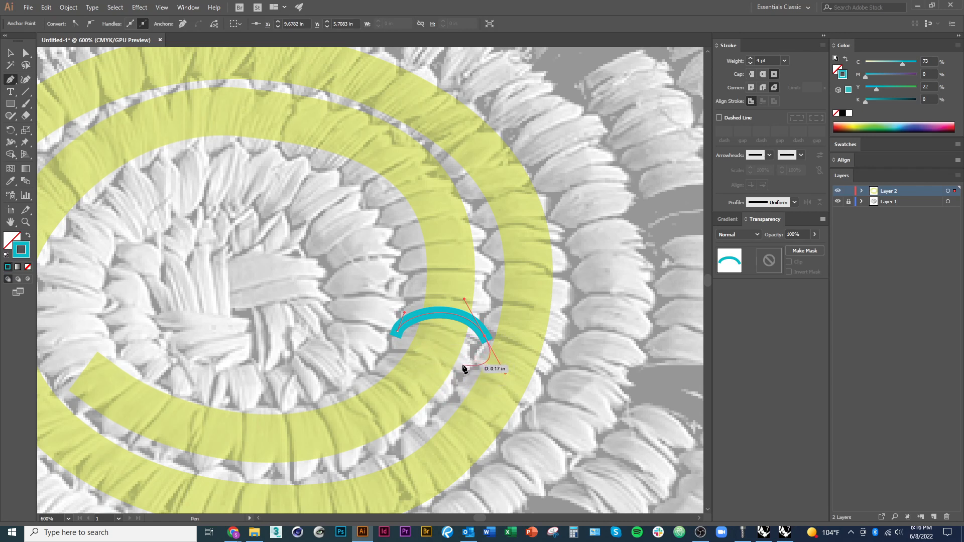
{"action": "key", "text": "ctrl+z"}
{"action": "mouse_move", "coordinate": [465, 358]}
{"action": "left_mouse_down"}
{"action": "mouse_move", "coordinate": [434, 389]}
{"action": "mouse_move", "coordinate": [428, 421]}
{"action": "left_mouse_up"}
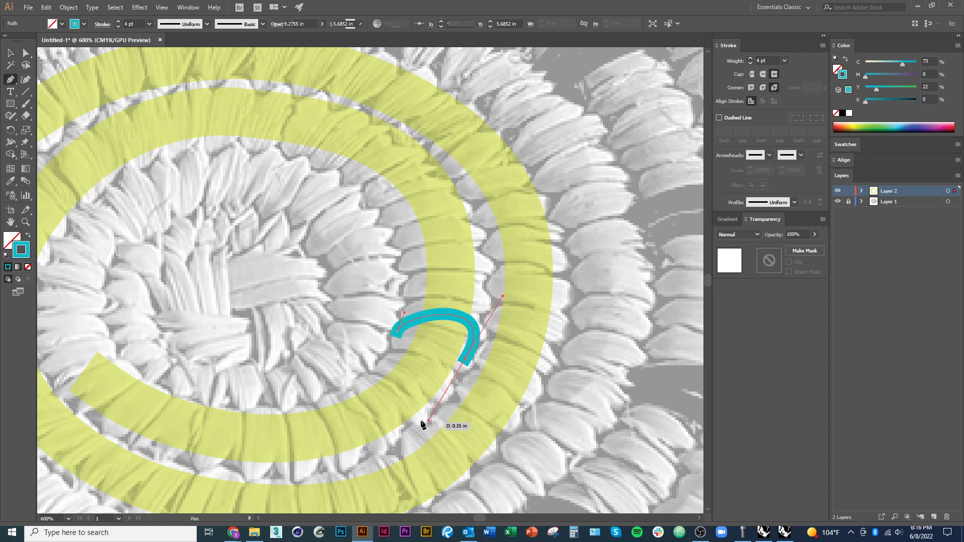
Adjust the direction handles at both ends of the blue arc with the Direct Selection tool to refine its curve
{"action": "key", "text": "a"}
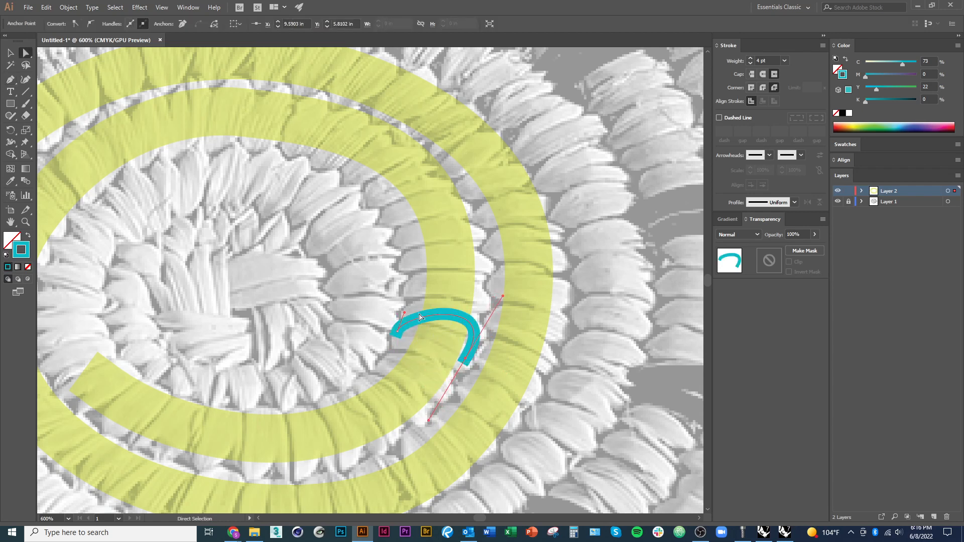
{"action": "left_click_drag", "start_coordinate": [404, 312], "coordinate": [404, 300]}
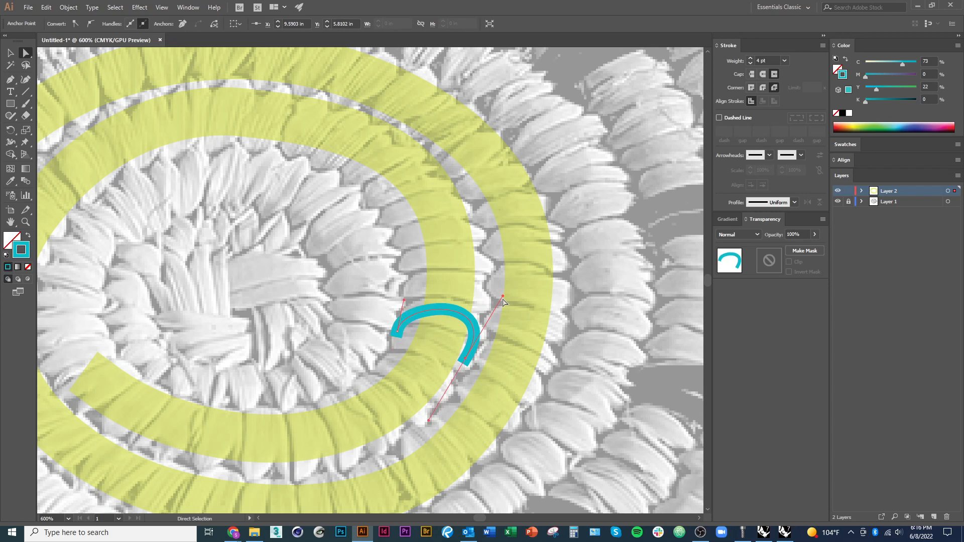
{"action": "left_click_drag", "start_coordinate": [502, 296], "coordinate": [495, 301]}
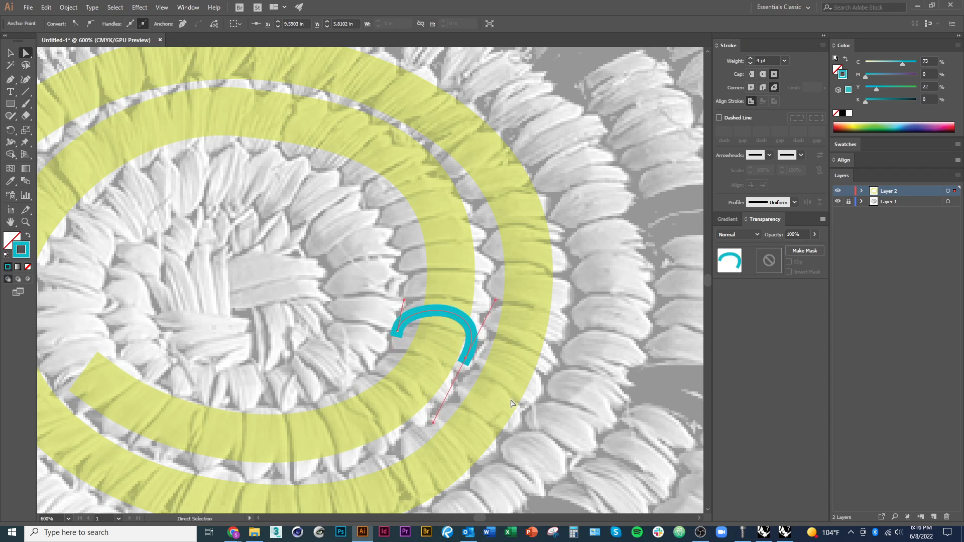
{"action": "key", "text": "Delete"}
{"action": "key", "text": "ctrl+z"}
{"action": "key", "text": "Return"}
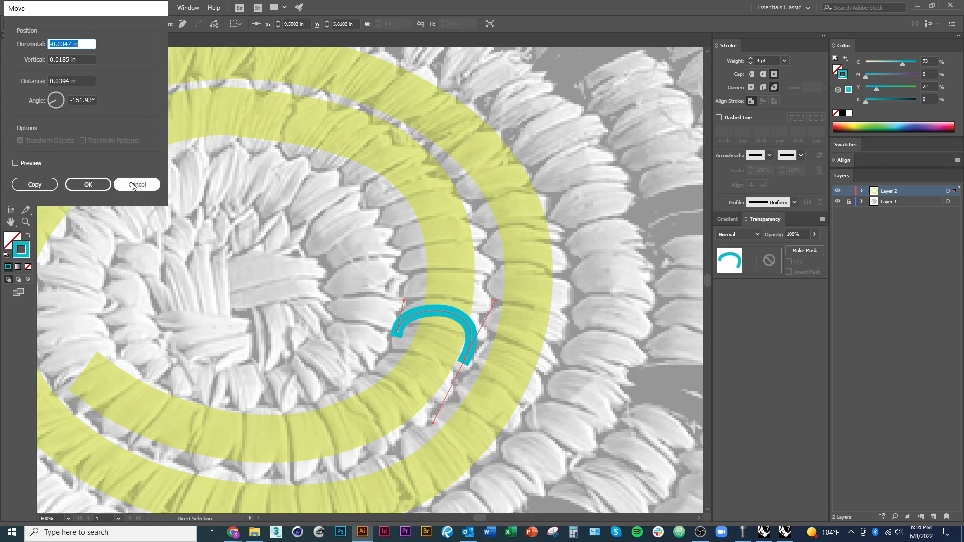
{"action": "key", "text": "Escape"}
{"action": "key", "text": "Return"}
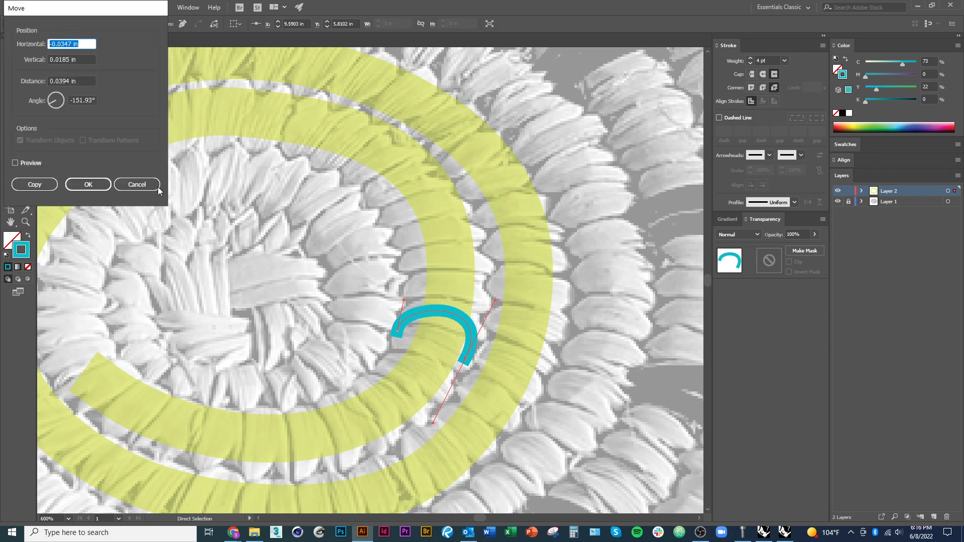
{"action": "key", "text": "Escape"}
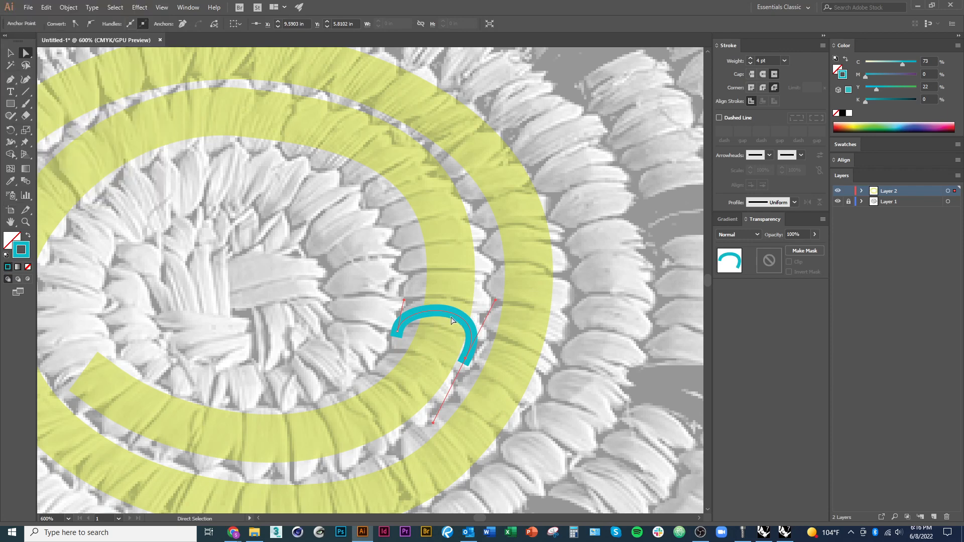
Add a long, solid triangular start arrowhead to the blue arc
{"action": "left_click", "coordinate": [10, 52]}
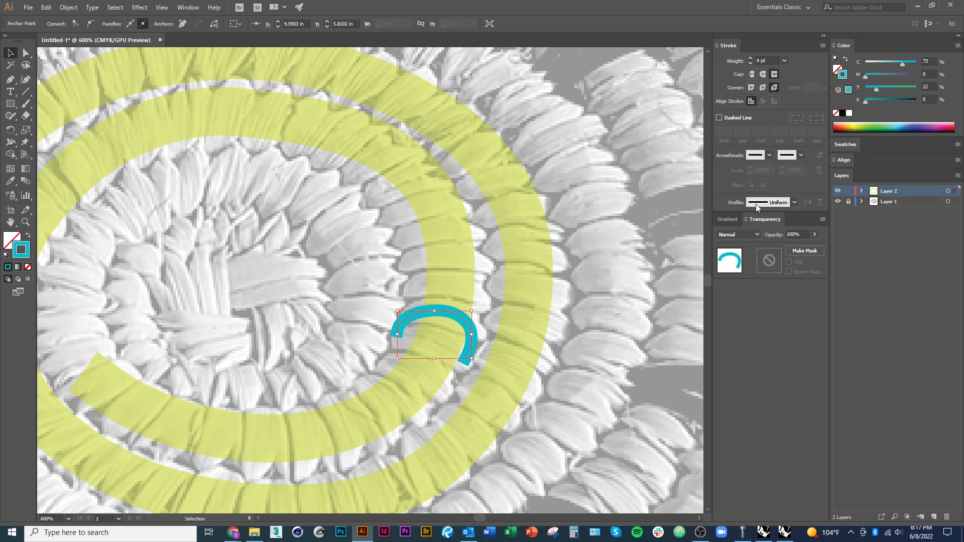
{"action": "left_click", "coordinate": [768, 156]}
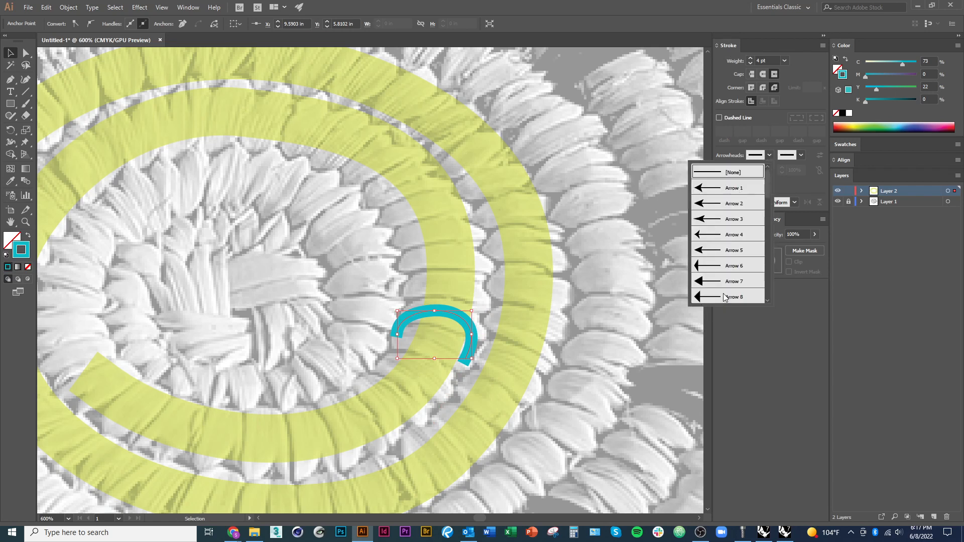
{"action": "scroll", "coordinate": [726, 284], "scroll_direction": "down", "scroll_amount": 3}
{"action": "left_click", "coordinate": [720, 216]}
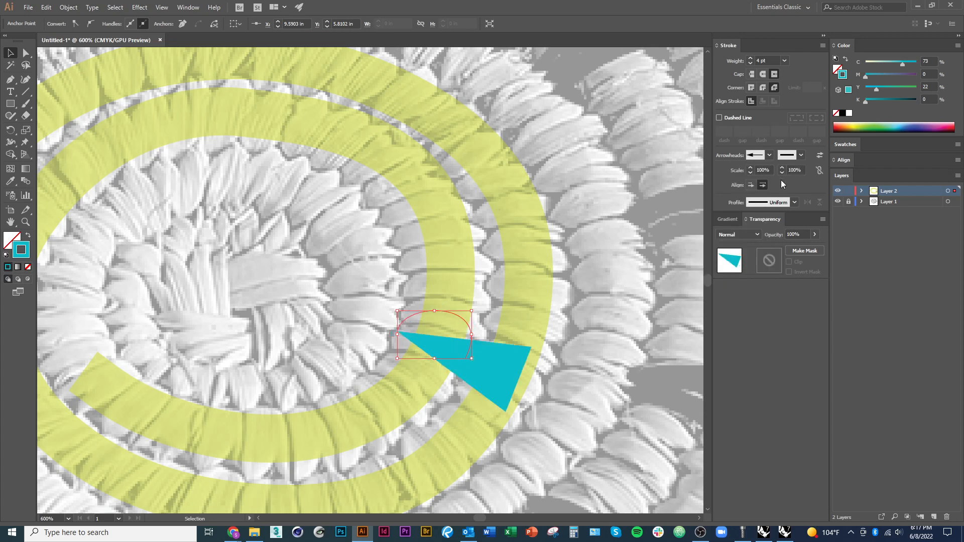
Reduce the scale of the blue arc's start arrowhead to 37%
{"action": "left_click", "coordinate": [750, 174]}
{"action": "left_click", "coordinate": [750, 174]}
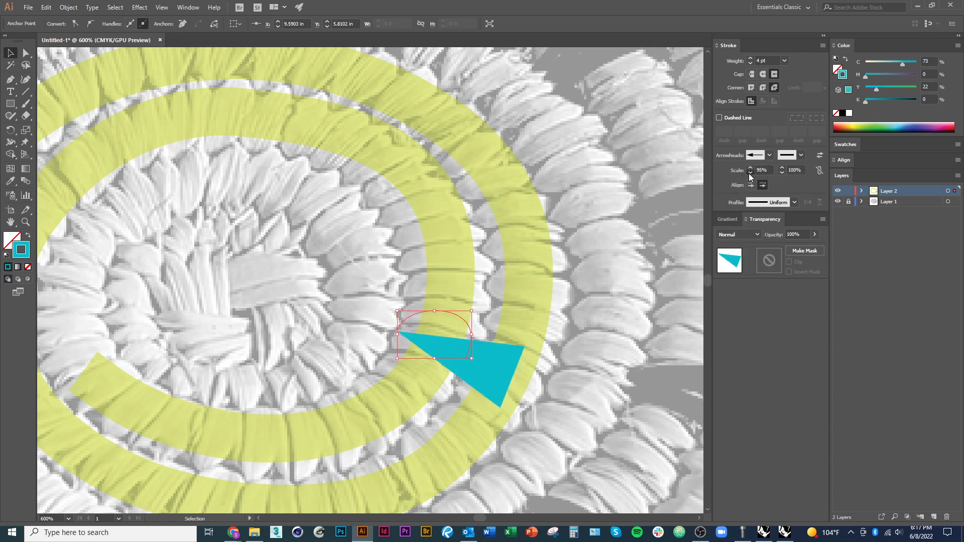
{"action": "left_click", "coordinate": [749, 173]}
{"action": "left_click", "coordinate": [750, 173]}
{"action": "left_click", "coordinate": [750, 174]}
{"action": "left_click", "coordinate": [750, 173]}
{"action": "left_click", "coordinate": [750, 173]}
{"action": "left_click", "coordinate": [750, 173]}
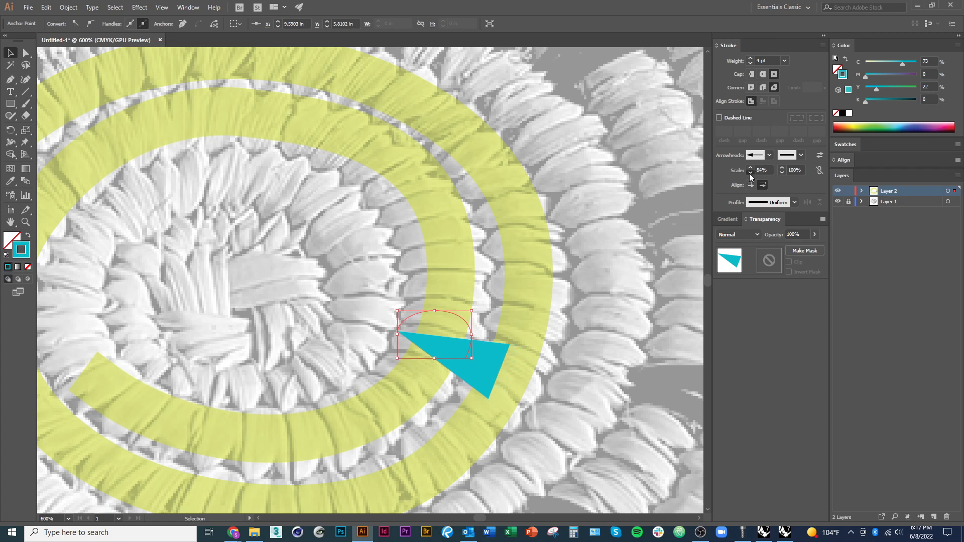
{"action": "left_click", "coordinate": [750, 174]}
{"action": "left_click", "coordinate": [750, 174]}
{"action": "double_click", "coordinate": [761, 170]}
{"action": "key", "text": "Down"}
{"action": "key", "text": "Down"}
{"action": "key", "text": "Down"}
{"action": "key", "text": "Down"}
{"action": "key", "text": "Down"}
{"action": "key", "text": "Down"}
{"action": "key", "text": "Down"}
{"action": "key", "text": "Down"}
{"action": "key", "text": "Down"}
{"action": "key", "text": "Down"}
{"action": "key", "text": "Down"}
{"action": "key", "text": "Down"}
{"action": "key", "text": "Down"}
{"action": "key", "text": "Down"}
{"action": "key", "text": "Down"}
{"action": "key", "text": "Down"}
{"action": "key", "text": "Down"}
{"action": "key", "text": "Down"}
{"action": "key", "text": "Down"}
{"action": "key", "text": "Down"}
{"action": "key", "text": "Down"}
{"action": "key", "text": "Down"}
{"action": "key", "text": "Down"}
{"action": "key", "text": "Down"}
{"action": "key", "text": "Down"}
{"action": "key", "text": "Down"}
{"action": "key", "text": "Down"}
{"action": "key", "text": "Down"}
{"action": "key", "text": "Down"}
{"action": "key", "text": "Down"}
{"action": "key", "text": "Down"}
{"action": "key", "text": "Down"}
{"action": "key", "text": "Down"}
{"action": "key", "text": "Down"}
{"action": "key", "text": "Down"}
{"action": "key", "text": "Down"}
{"action": "key", "text": "Down"}
{"action": "key", "text": "Down"}
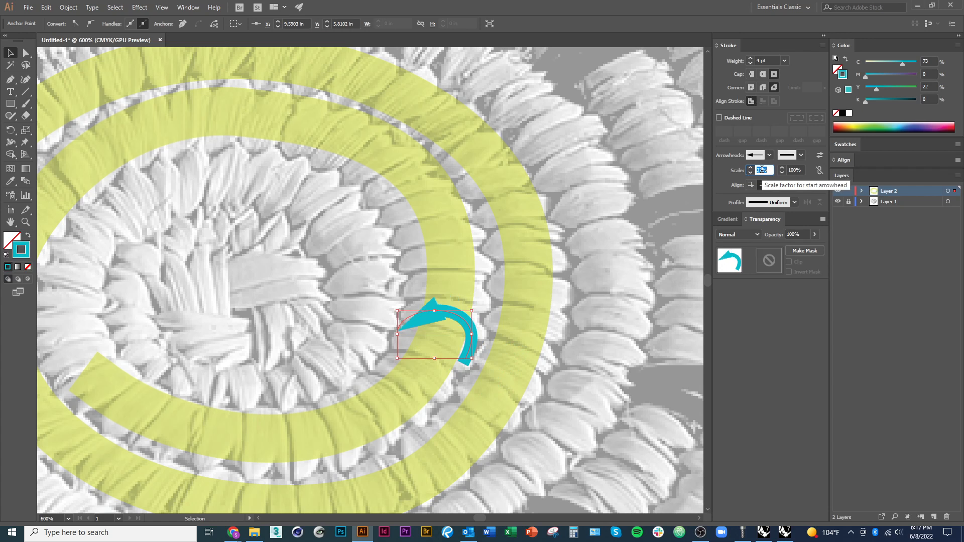
Thin the blue arc's stroke to 2 pt and switch its start arrowhead to a notched, barbed style at 93% scale
{"action": "left_click", "coordinate": [751, 63]}
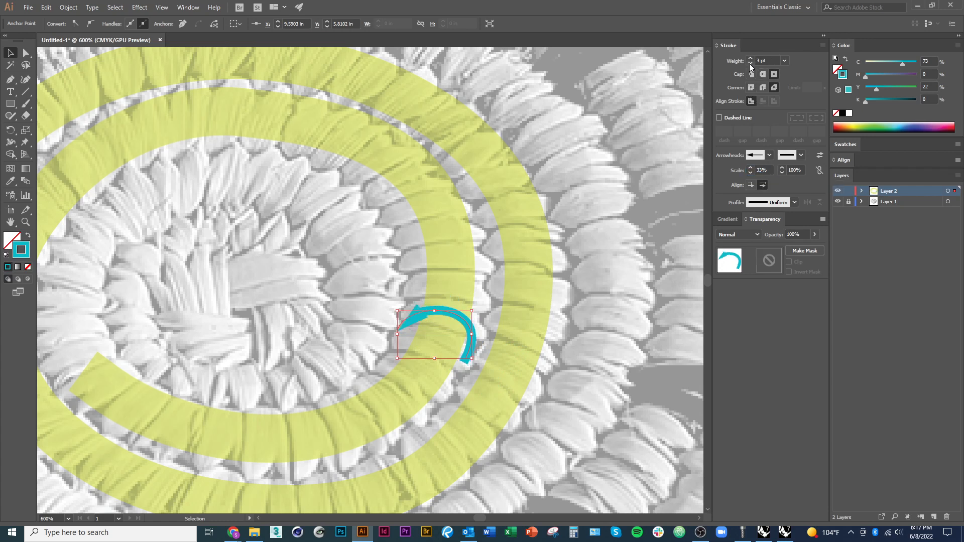
{"action": "left_click", "coordinate": [750, 64]}
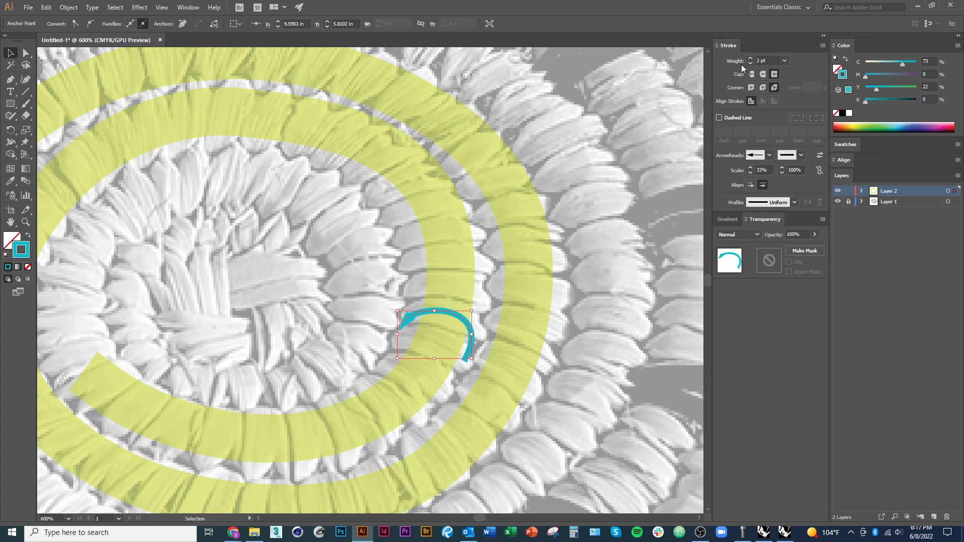
{"action": "left_click", "coordinate": [751, 168]}
{"action": "left_click", "coordinate": [764, 156]}
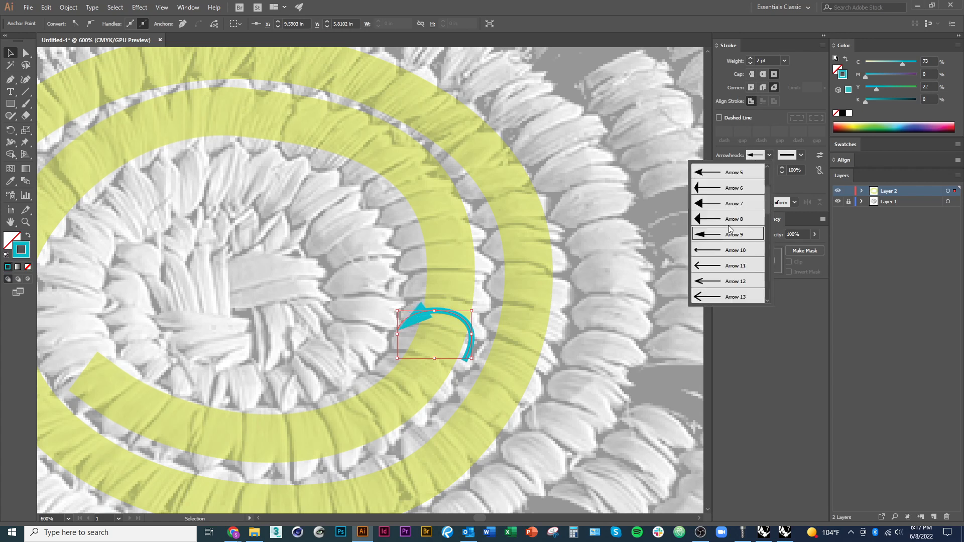
{"action": "left_click", "coordinate": [710, 203]}
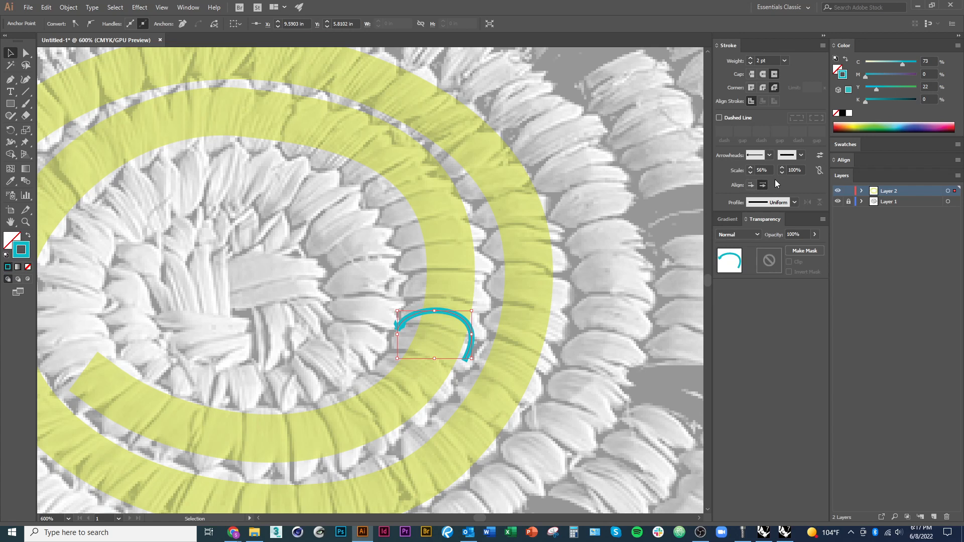
{"action": "left_click", "coordinate": [762, 170]}
{"action": "type", "text": "80"}
{"action": "key", "text": "Return"}
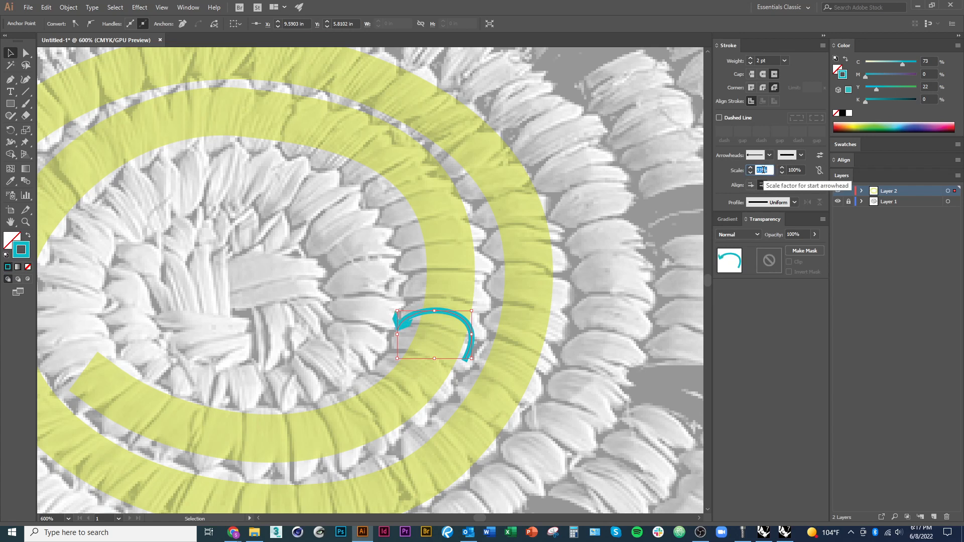
Refine the curve of the blue arc by lengthening the direction handle at its arrowhead end with the Direct Selection tool, then deselect it
{"action": "left_click", "coordinate": [26, 53]}
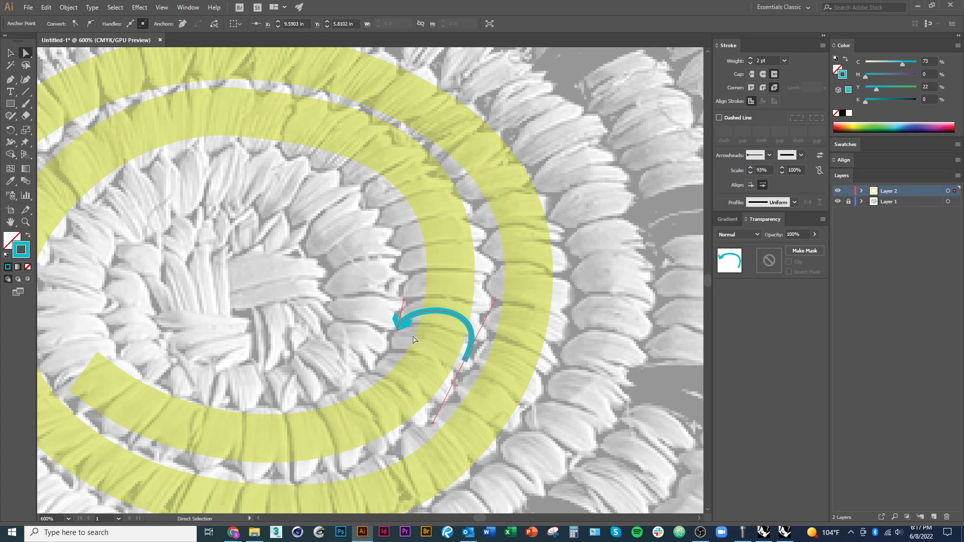
{"action": "mouse_move", "coordinate": [404, 300]}
{"action": "left_mouse_down"}
{"action": "mouse_move", "coordinate": [422, 309]}
{"action": "mouse_move", "coordinate": [411, 290]}
{"action": "left_mouse_up"}
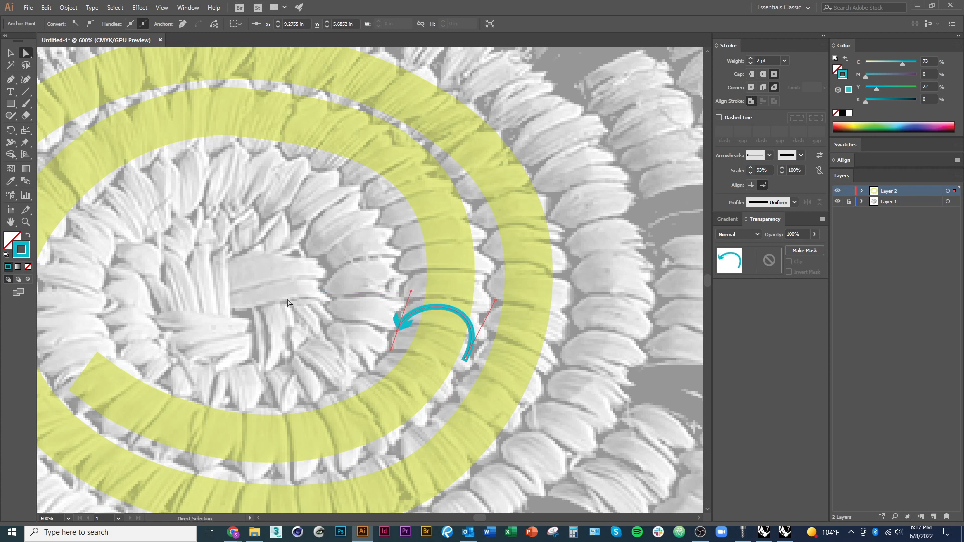
{"action": "left_click", "coordinate": [10, 54]}
{"action": "scroll", "coordinate": [328, 419], "scroll_direction": "down", "scroll_amount": 1}
{"action": "left_click", "coordinate": [436, 447]}
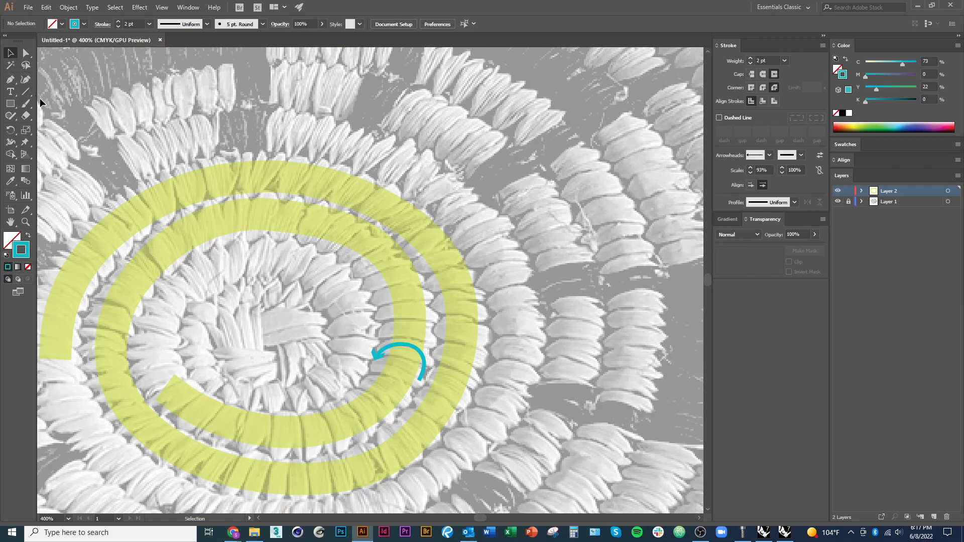
Draw a short curved blue segment with the Pen tool, from the arrowhead's tip down to the inner edge of the yellow coil
{"action": "left_click", "coordinate": [16, 79]}
{"action": "scroll", "coordinate": [372, 390], "scroll_direction": "up", "scroll_amount": 2}
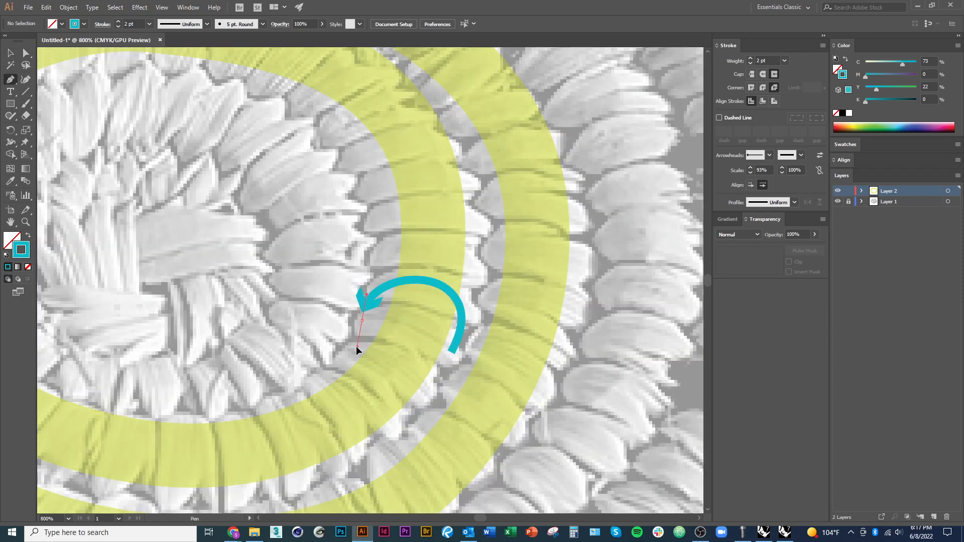
{"action": "left_click", "coordinate": [360, 337]}
{"action": "left_click", "coordinate": [370, 354]}
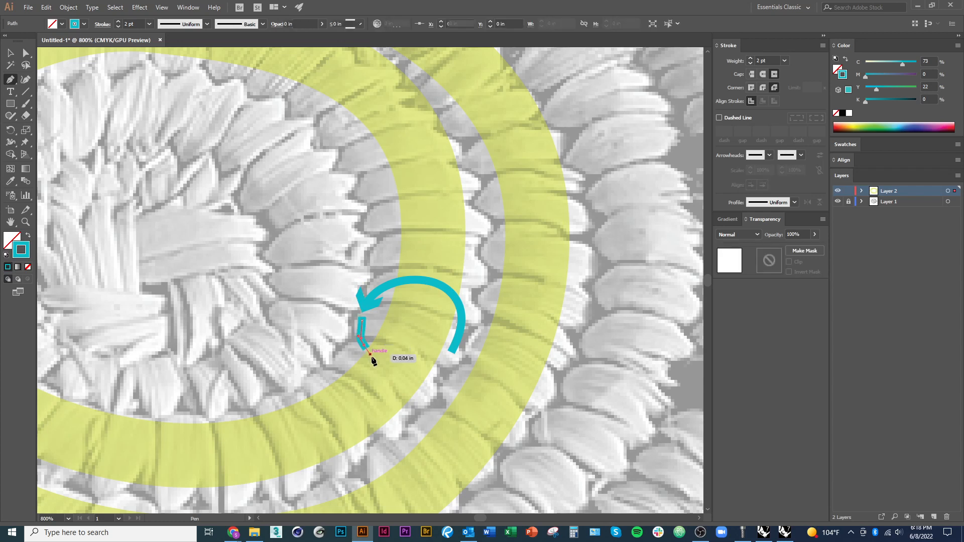
{"action": "key", "text": "Escape"}
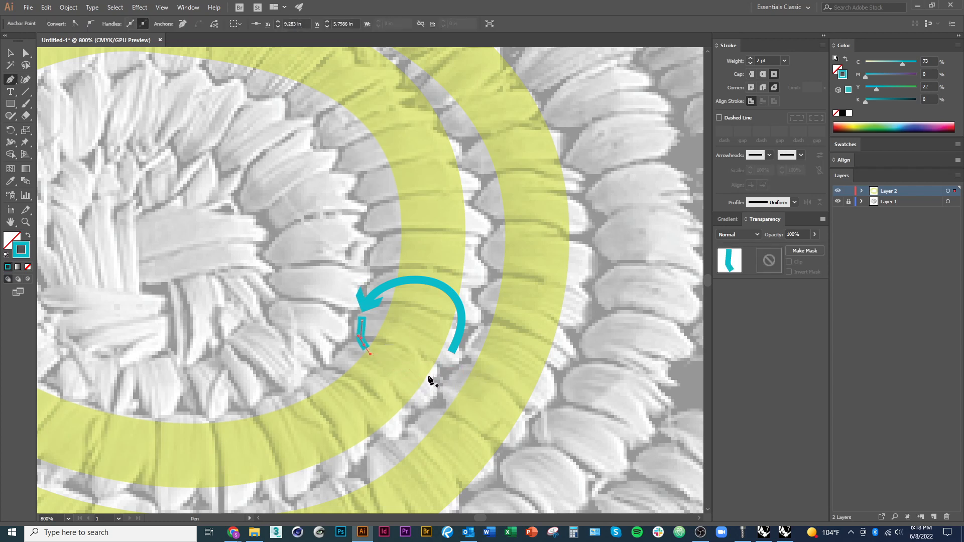
Draw a second blue arc below the first with the Pen tool, crossing the inner yellow coil from its outer to its inner edge
{"action": "left_click_drag", "start_coordinate": [430, 375], "coordinate": [446, 368]}
{"action": "mouse_move", "coordinate": [354, 345]}
{"action": "left_mouse_down"}
{"action": "mouse_move", "coordinate": [302, 400]}
{"action": "mouse_move", "coordinate": [312, 407]}
{"action": "left_mouse_up"}
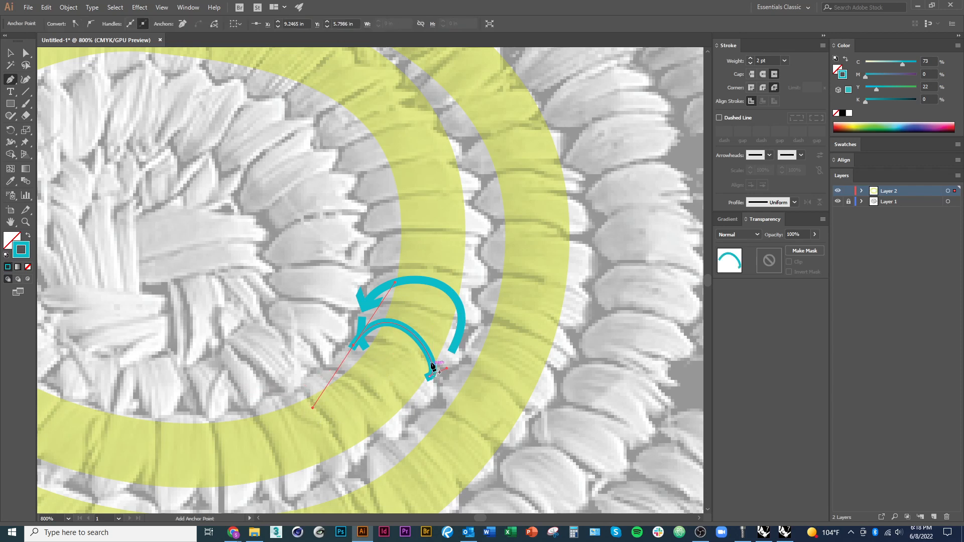
{"action": "key", "text": "v"}
Add a matching barbed arrowhead to the second arc and swap it to the arc's inner end
{"action": "left_click", "coordinate": [769, 155]}
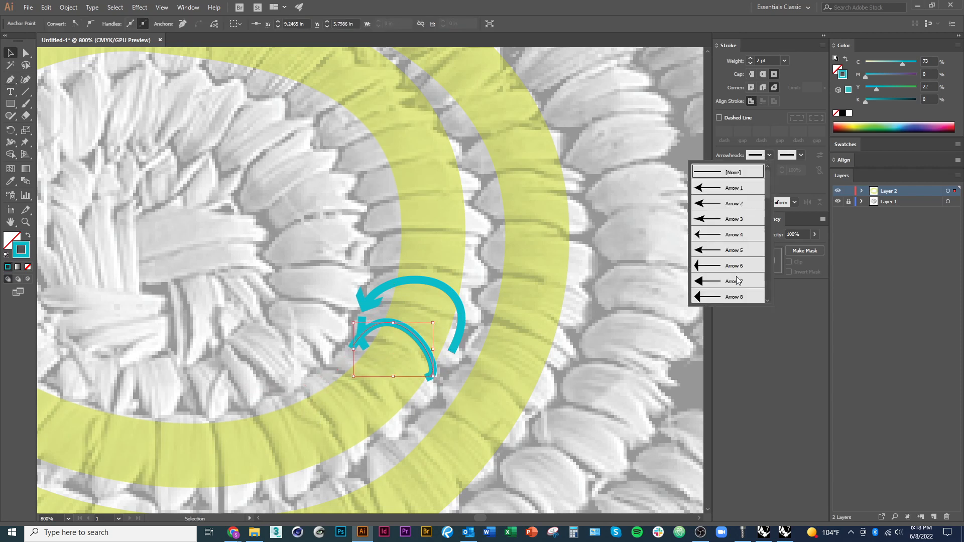
{"action": "left_click", "coordinate": [710, 268]}
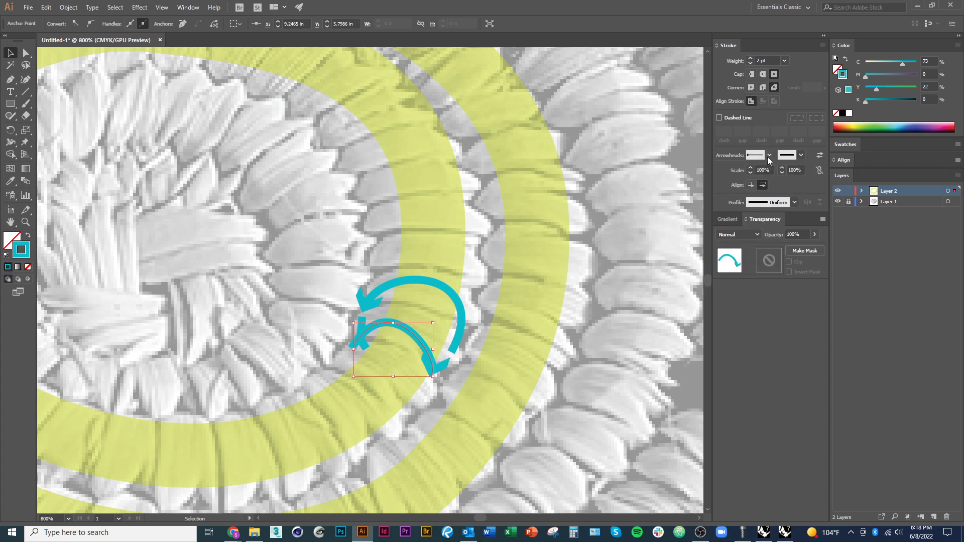
{"action": "left_click", "coordinate": [819, 155]}
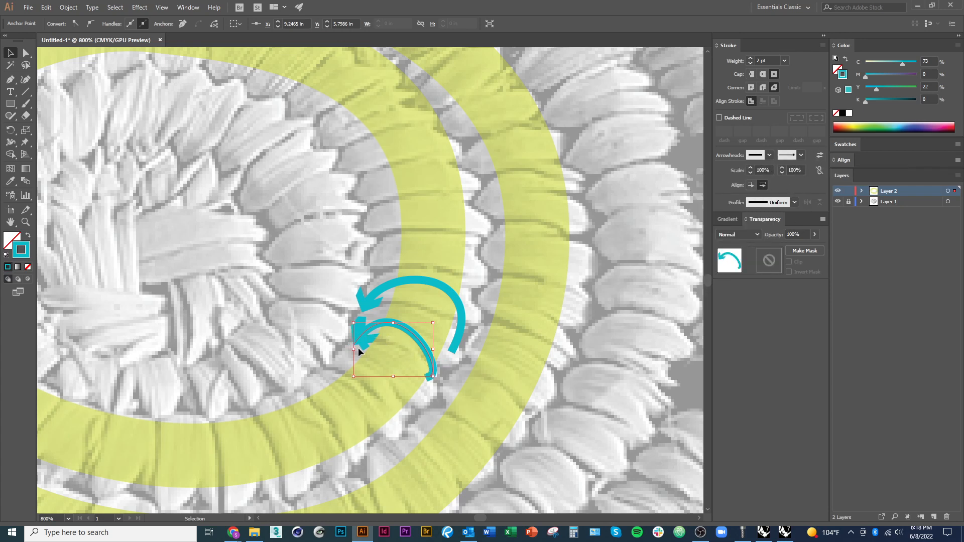
Reshape the arrowhead end of the second arc with the Direct Selection tool
{"action": "left_click", "coordinate": [26, 52]}
{"action": "left_click", "coordinate": [353, 346]}
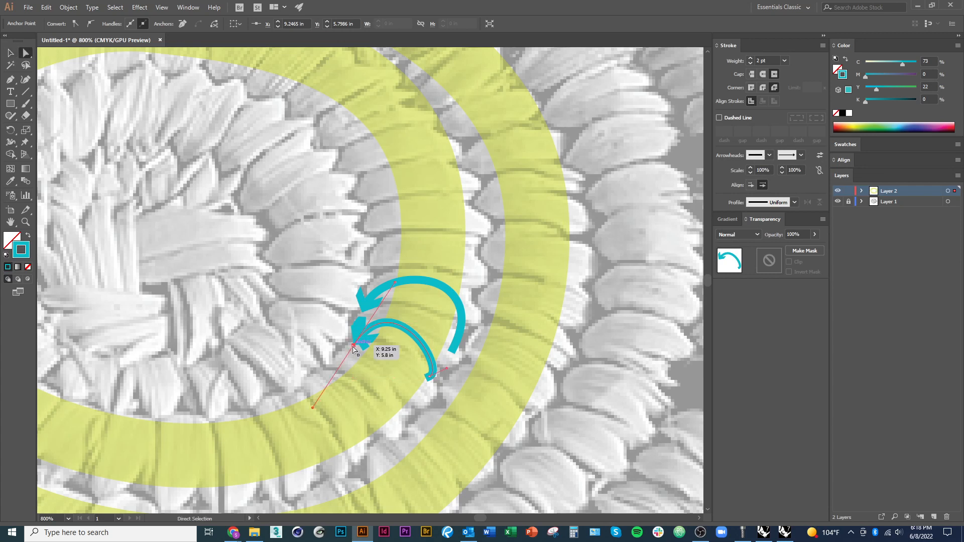
{"action": "mouse_move", "coordinate": [353, 346]}
{"action": "left_mouse_down"}
{"action": "mouse_move", "coordinate": [347, 367]}
{"action": "mouse_move", "coordinate": [341, 361]}
{"action": "mouse_move", "coordinate": [372, 345]}
{"action": "mouse_move", "coordinate": [362, 317]}
{"action": "mouse_move", "coordinate": [363, 337]}
{"action": "mouse_move", "coordinate": [354, 327]}
{"action": "left_mouse_up"}
Adjust the anchors of the short connecting segment so it curves smoothly from the first arrowhead's tip down under the second arc
{"action": "left_click", "coordinate": [362, 327]}
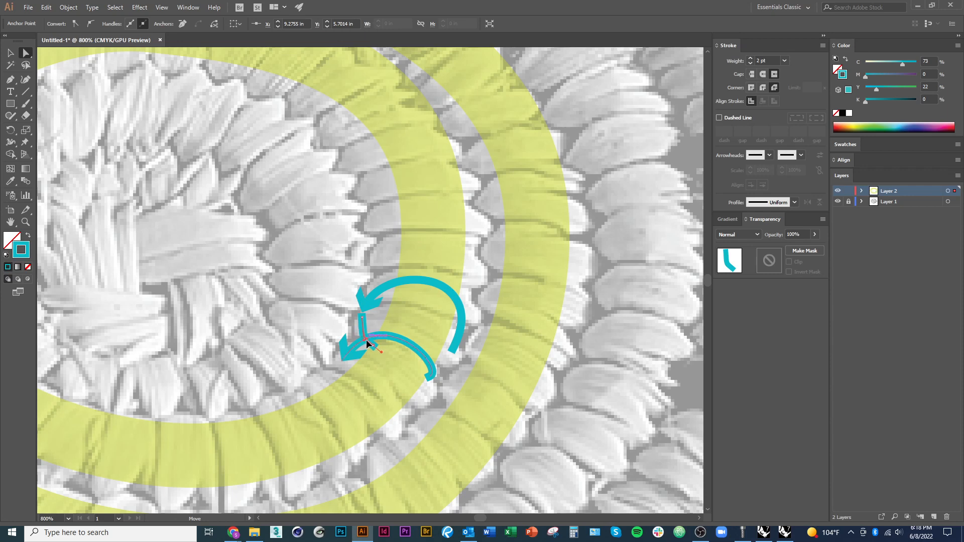
{"action": "left_click", "coordinate": [362, 341]}
{"action": "left_click", "coordinate": [370, 326]}
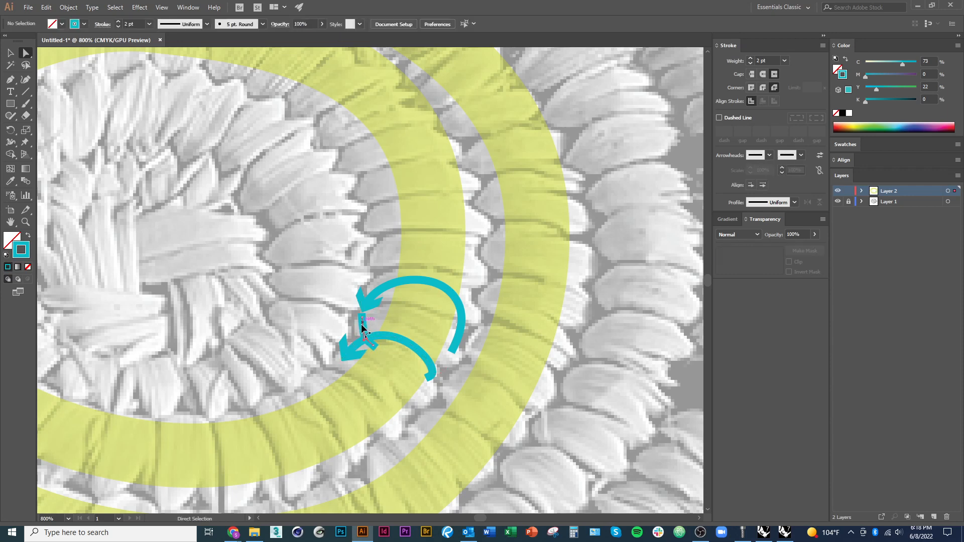
{"action": "left_click", "coordinate": [361, 335]}
{"action": "scroll", "coordinate": [334, 334], "scroll_direction": "down", "scroll_amount": 1}
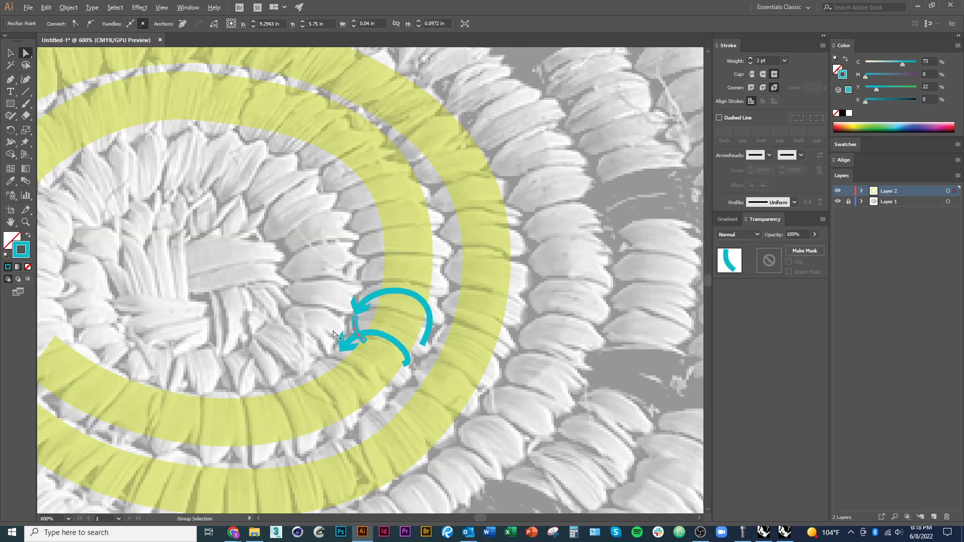
{"action": "scroll", "coordinate": [356, 331], "scroll_direction": "up", "scroll_amount": 4}
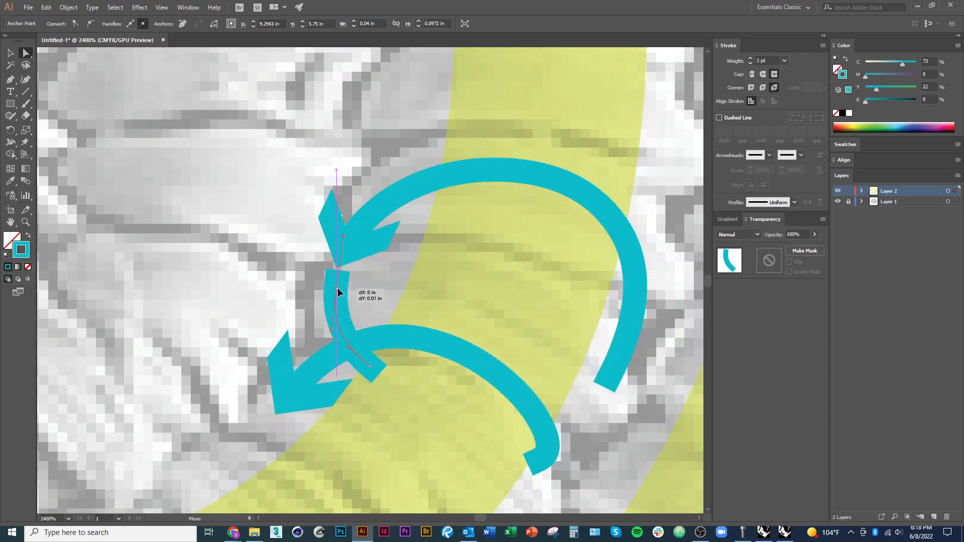
{"action": "key", "text": "v"}
Lower the opacity of the short connecting segment to 47%
{"action": "scroll", "coordinate": [335, 309], "scroll_direction": "down", "scroll_amount": 3}
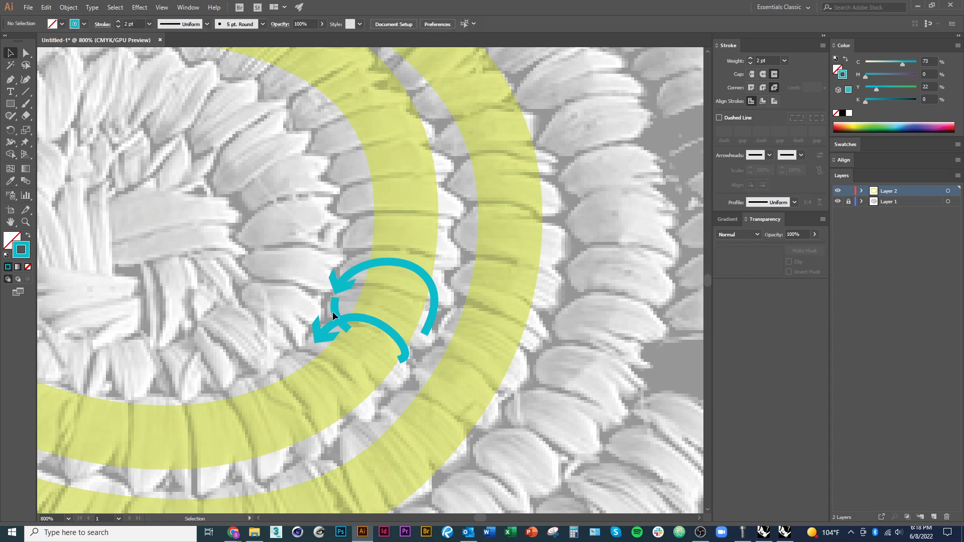
{"action": "left_click", "coordinate": [336, 309]}
{"action": "left_click", "coordinate": [322, 24]}
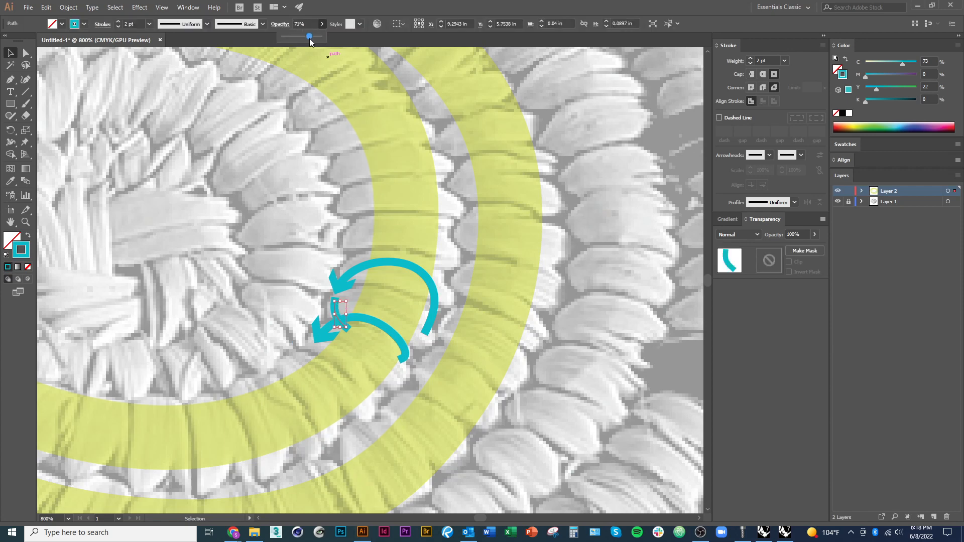
{"action": "left_click_drag", "start_coordinate": [309, 38], "coordinate": [299, 38]}
{"action": "left_click", "coordinate": [263, 180]}
Extend the faded segment's lower anchor to the tail of the second arrow and pull its handle to curve it beneath the coil
{"action": "scroll", "coordinate": [438, 369], "scroll_direction": "down", "scroll_amount": 3}
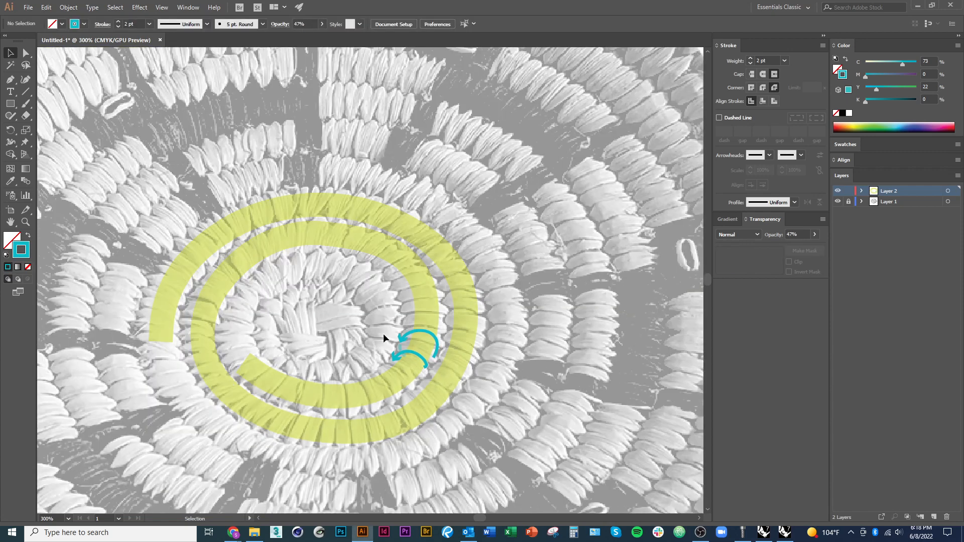
{"action": "scroll", "coordinate": [433, 372], "scroll_direction": "up", "scroll_amount": 2}
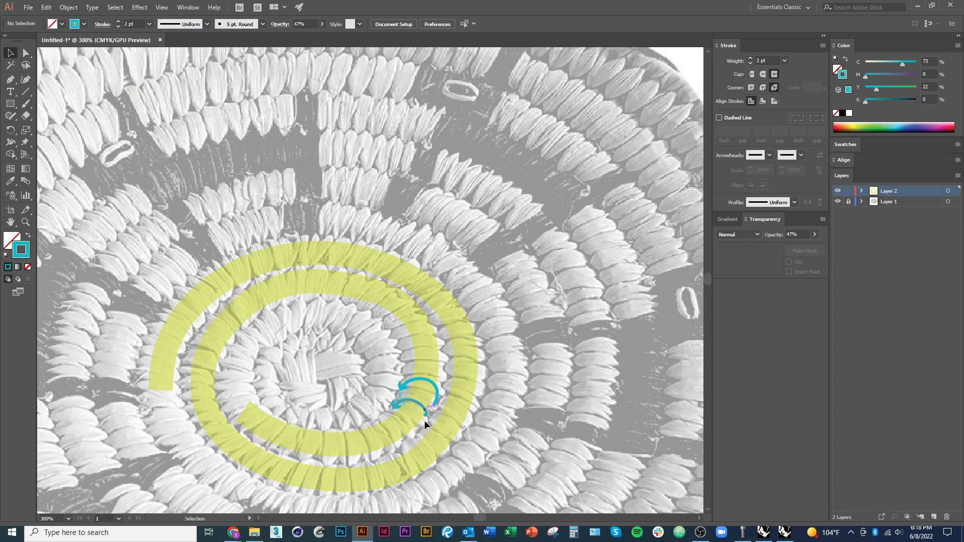
{"action": "scroll", "coordinate": [417, 432], "scroll_direction": "up", "scroll_amount": 5}
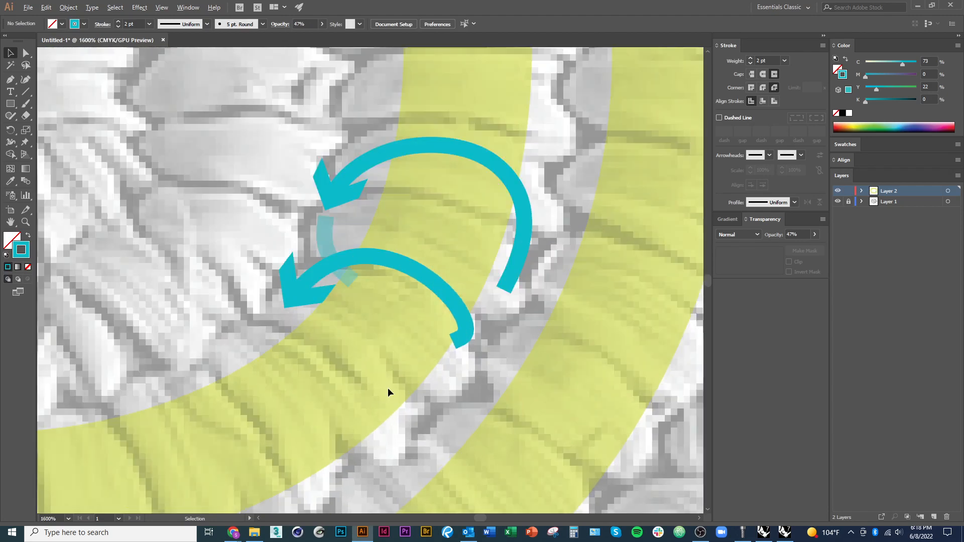
{"action": "key", "text": "a"}
{"action": "left_click_drag", "start_coordinate": [351, 276], "coordinate": [443, 342]}
{"action": "key", "text": "ctrl+z"}
{"action": "left_click", "coordinate": [346, 276]}
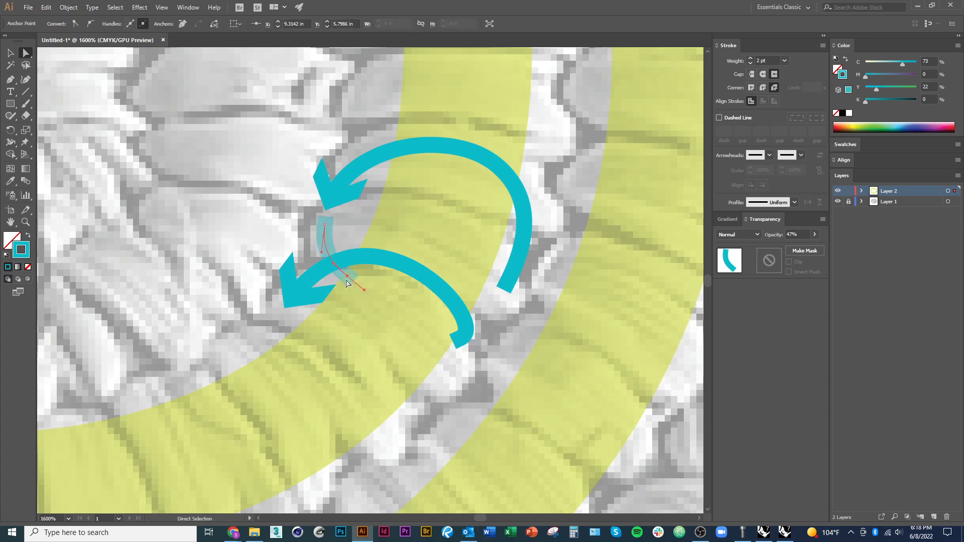
{"action": "left_click_drag", "start_coordinate": [347, 282], "coordinate": [328, 365]}
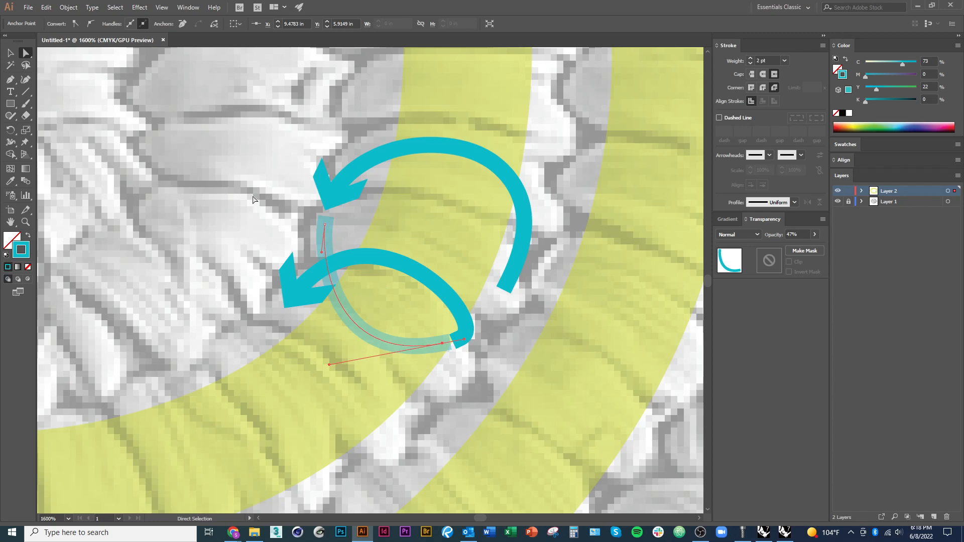
{"action": "key", "text": "v"}
{"action": "left_click", "coordinate": [216, 202]}
Draw a rectangle about 3.39 by 2.38 in on the blank artboard area beside the basket
{"action": "scroll", "coordinate": [488, 385], "scroll_direction": "down", "scroll_amount": 3}
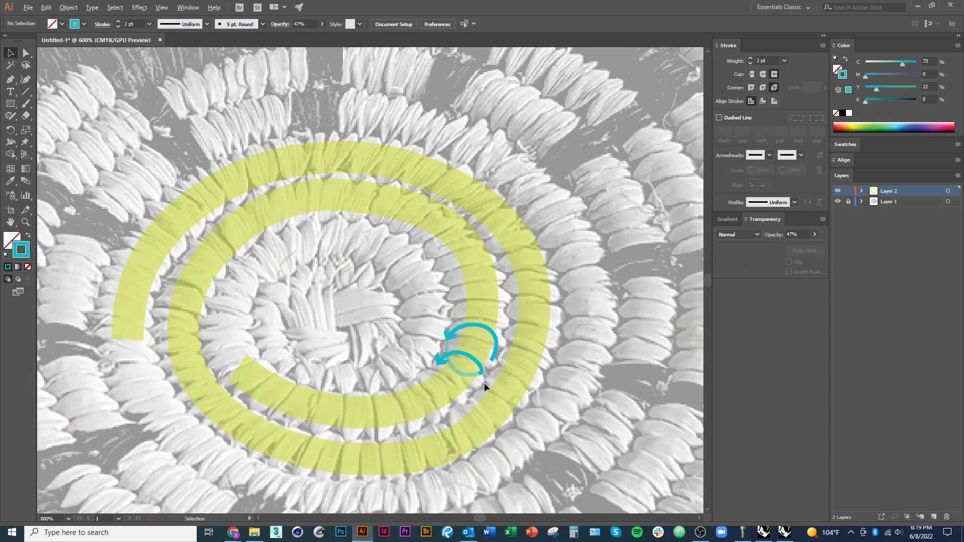
{"action": "scroll", "coordinate": [435, 378], "scroll_direction": "down", "scroll_amount": 2}
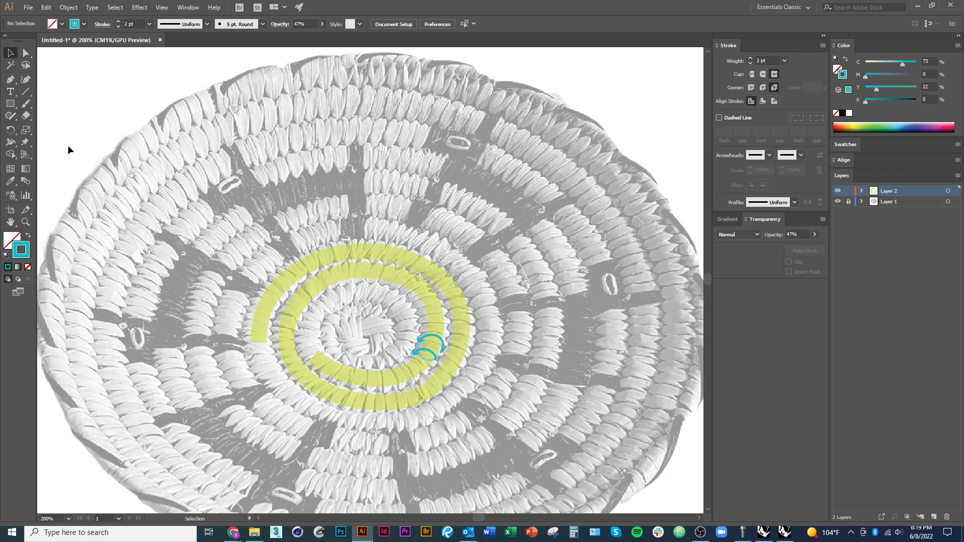
{"action": "scroll", "coordinate": [234, 224], "scroll_direction": "down", "scroll_amount": 2}
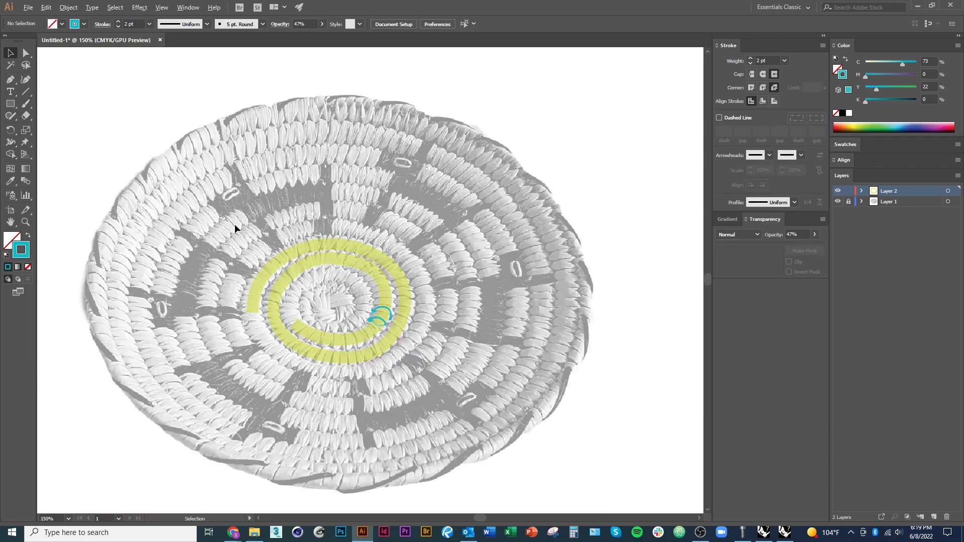
{"action": "left_click_drag", "start_coordinate": [232, 316], "coordinate": [264, 290]}
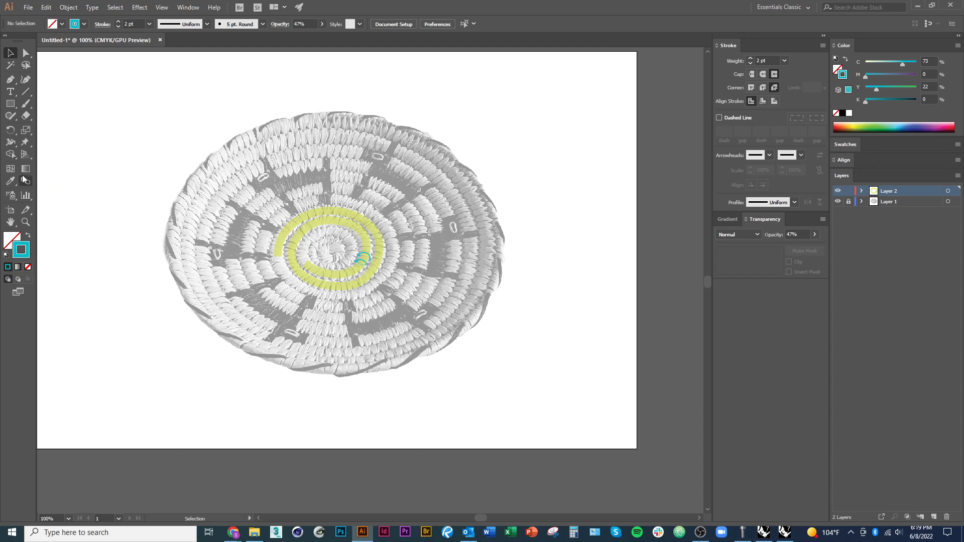
{"action": "scroll", "coordinate": [221, 305], "scroll_direction": "up", "scroll_amount": 1}
{"action": "scroll", "coordinate": [336, 287], "scroll_direction": "up", "scroll_amount": 2}
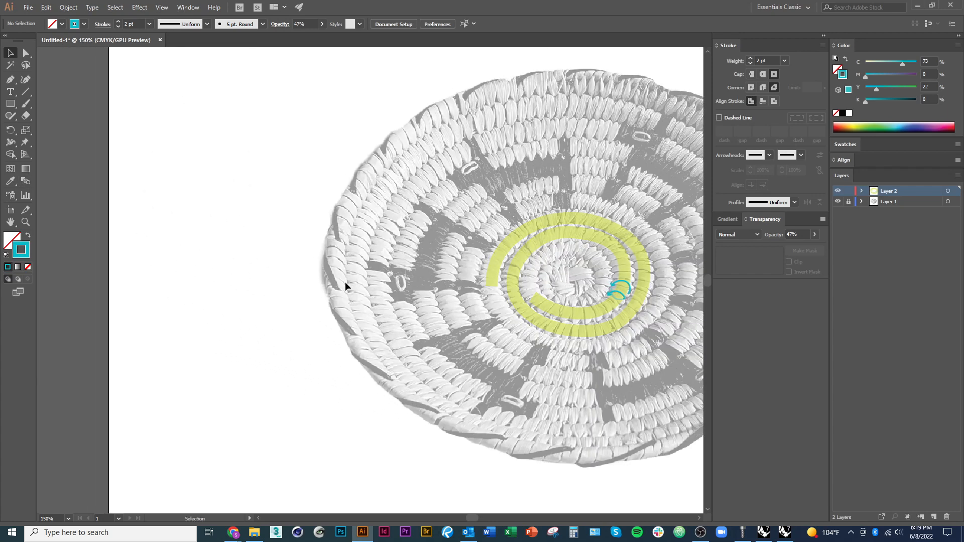
{"action": "key", "text": "m"}
{"action": "left_click_drag", "start_coordinate": [134, 108], "coordinate": [318, 237]}
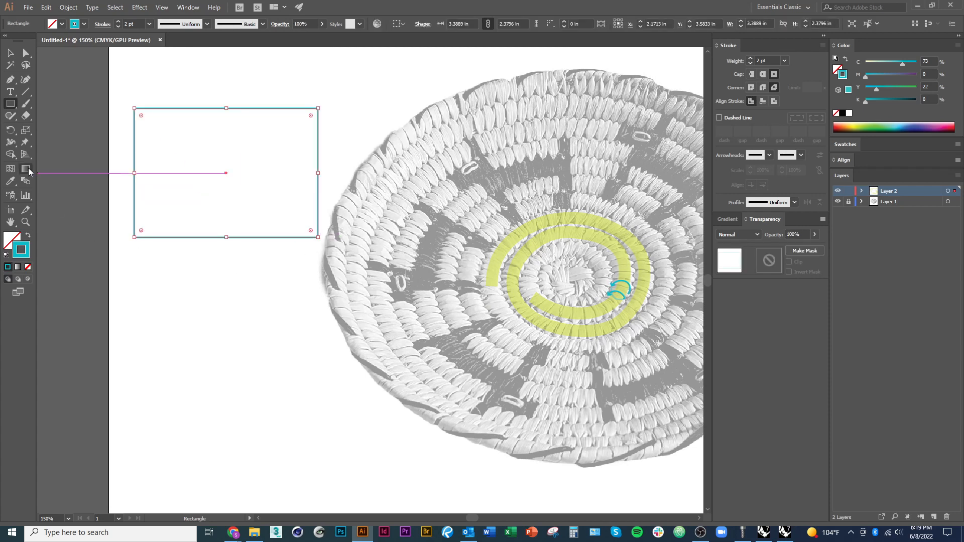
Fill the rectangle with a linear white-to-black gradient
{"action": "left_click", "coordinate": [26, 171]}
{"action": "left_click", "coordinate": [12, 238]}
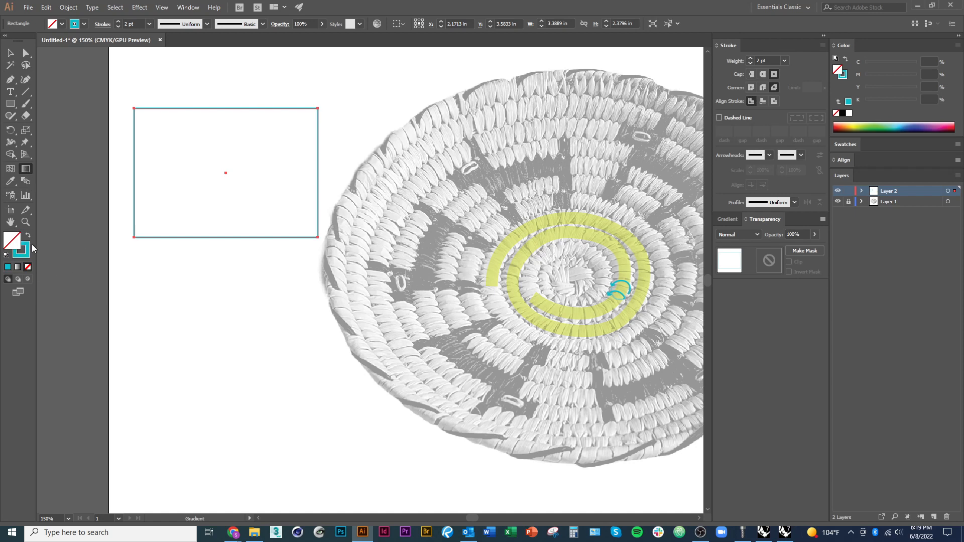
{"action": "left_click", "coordinate": [18, 267]}
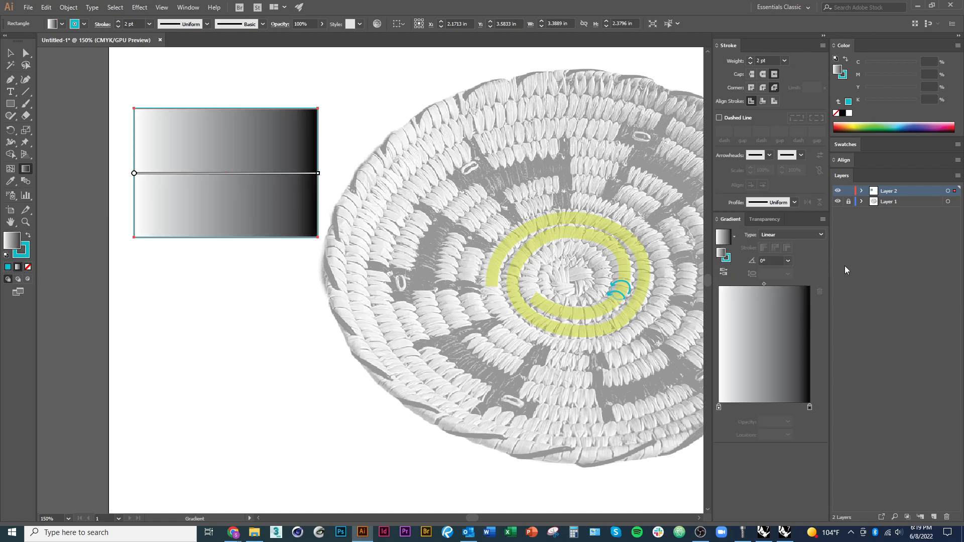
Shift the midpoint of the rectangle's gradient toward the white stop, to a location of 37.57%
{"action": "left_click", "coordinate": [188, 7]}
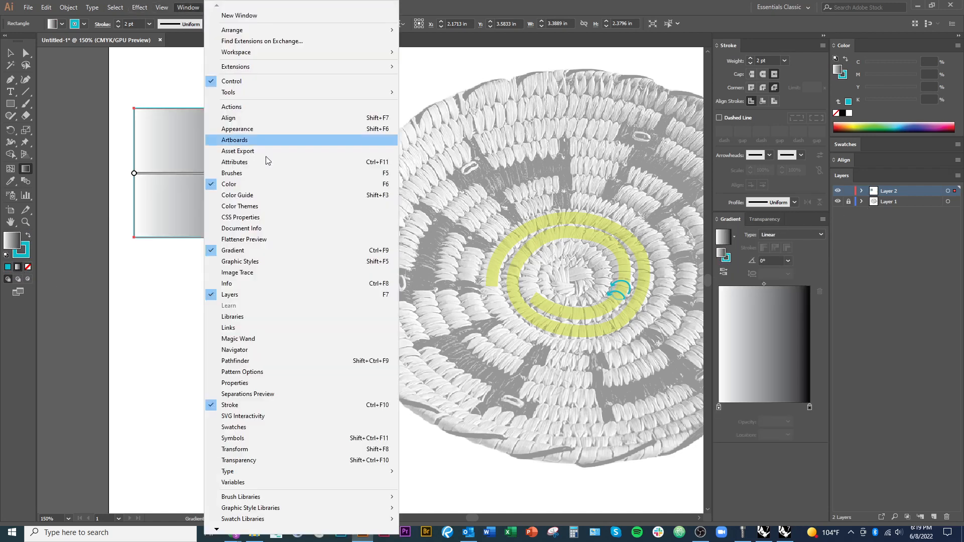
{"action": "left_click", "coordinate": [808, 273]}
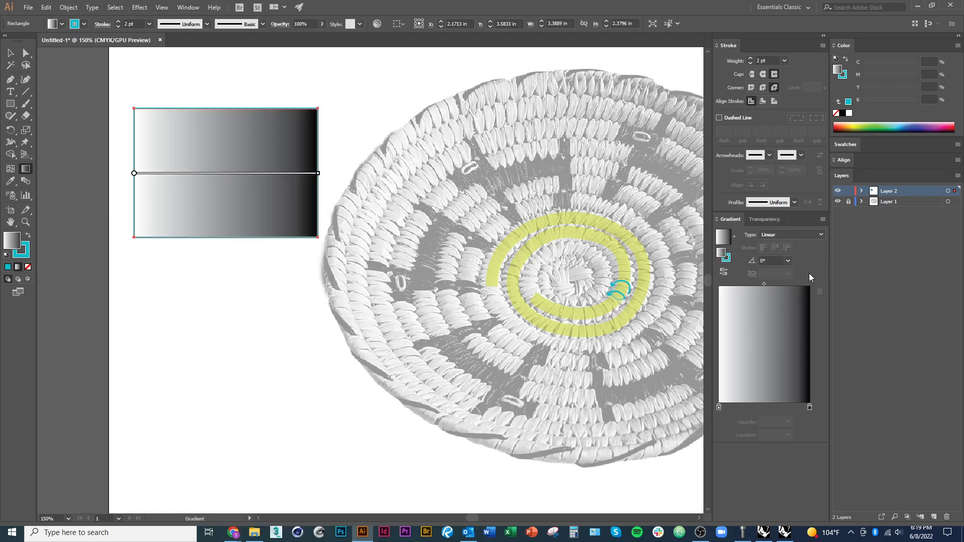
{"action": "mouse_move", "coordinate": [718, 407]}
{"action": "left_mouse_down"}
{"action": "mouse_move", "coordinate": [750, 411]}
{"action": "mouse_move", "coordinate": [717, 407]}
{"action": "left_mouse_up"}
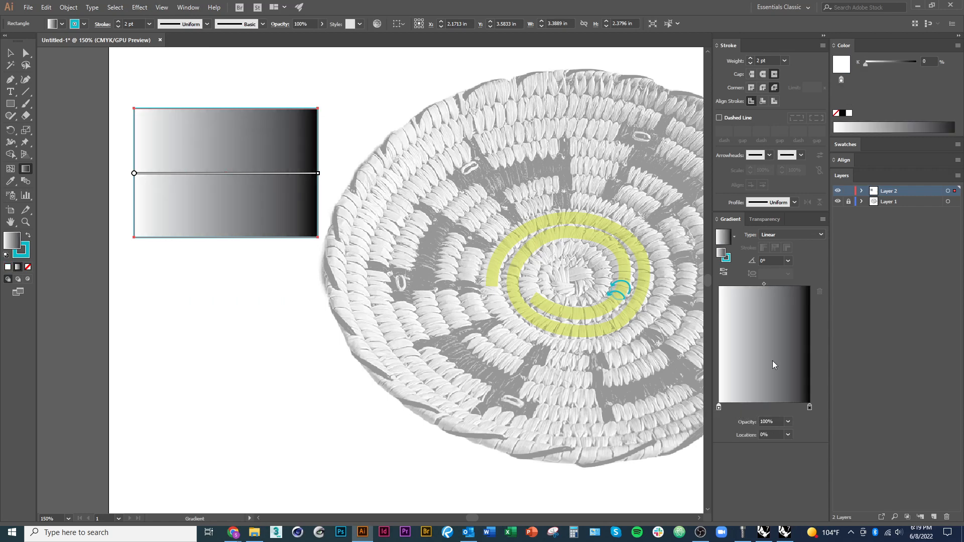
{"action": "mouse_move", "coordinate": [763, 284]}
{"action": "left_mouse_down"}
{"action": "mouse_move", "coordinate": [743, 285]}
{"action": "mouse_move", "coordinate": [781, 284]}
{"action": "mouse_move", "coordinate": [752, 285]}
{"action": "left_mouse_up"}
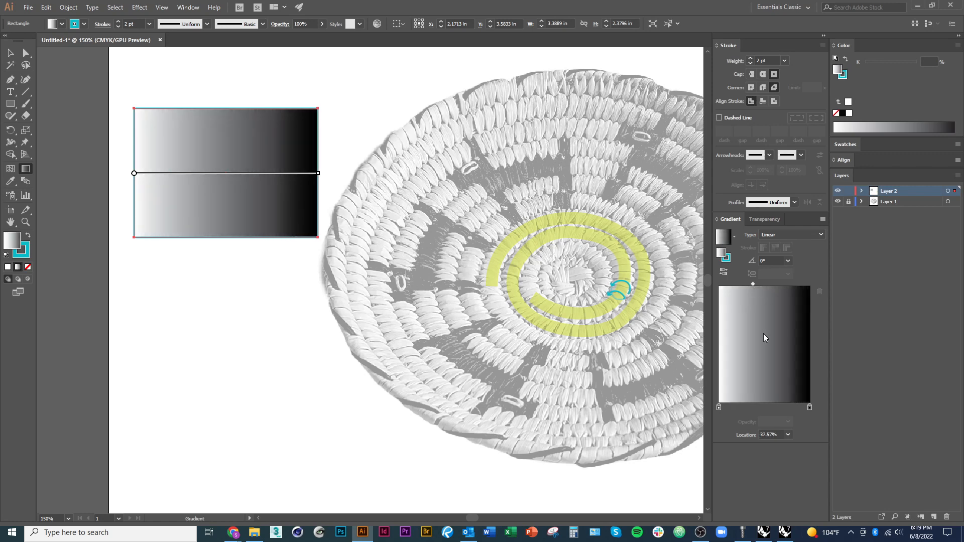
Switch the gradient's black stop to RGB and recolor it green, 0EAA4B
{"action": "double_click", "coordinate": [809, 408]}
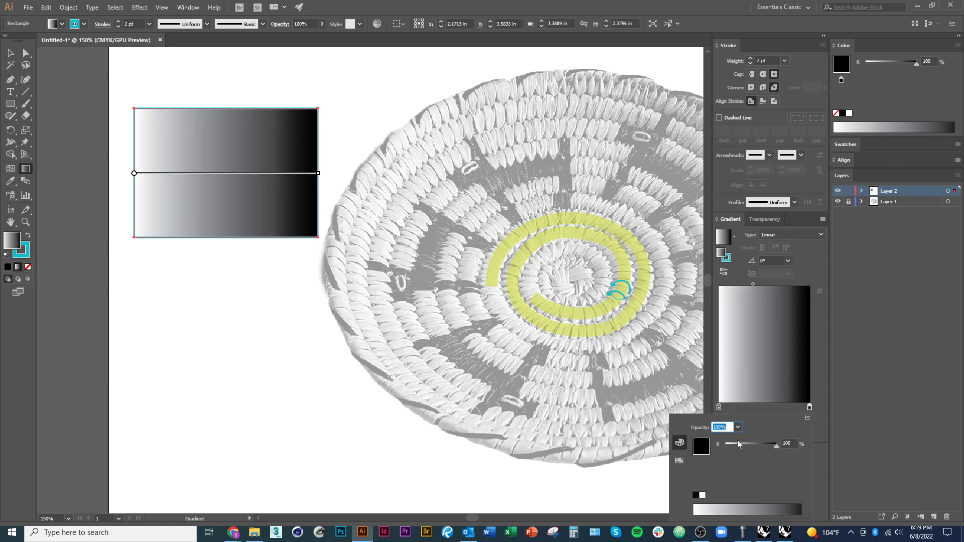
{"action": "left_click", "coordinate": [808, 418]}
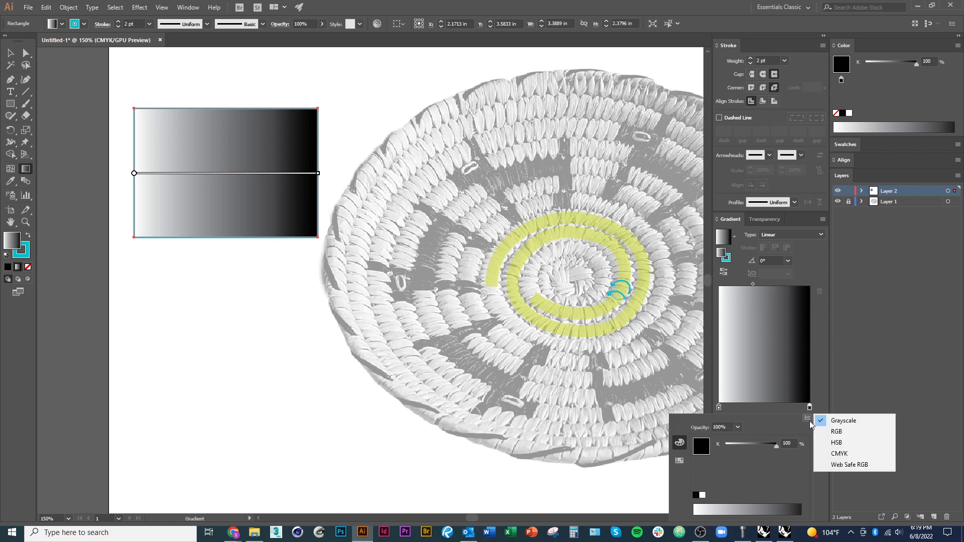
{"action": "left_click", "coordinate": [838, 431]}
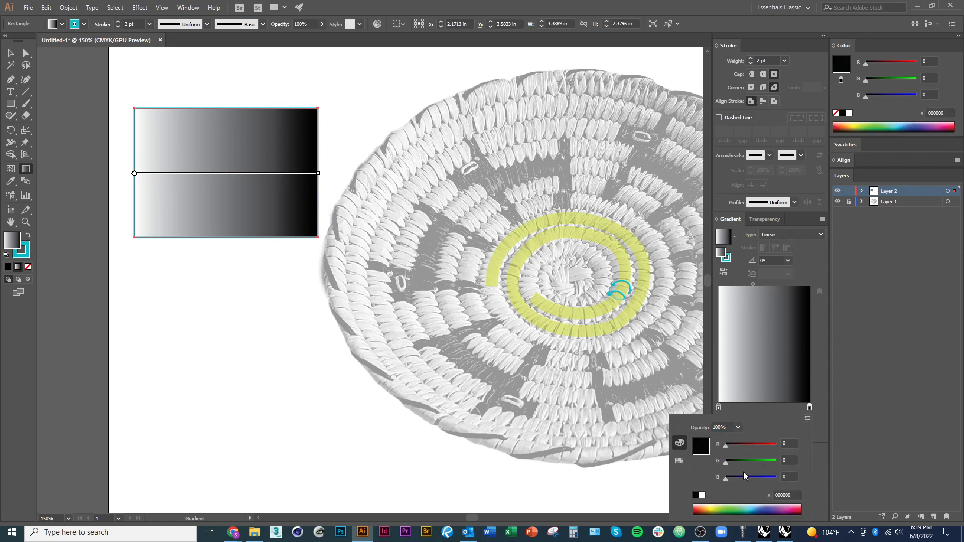
{"action": "left_click_drag", "start_coordinate": [742, 506], "coordinate": [735, 511]}
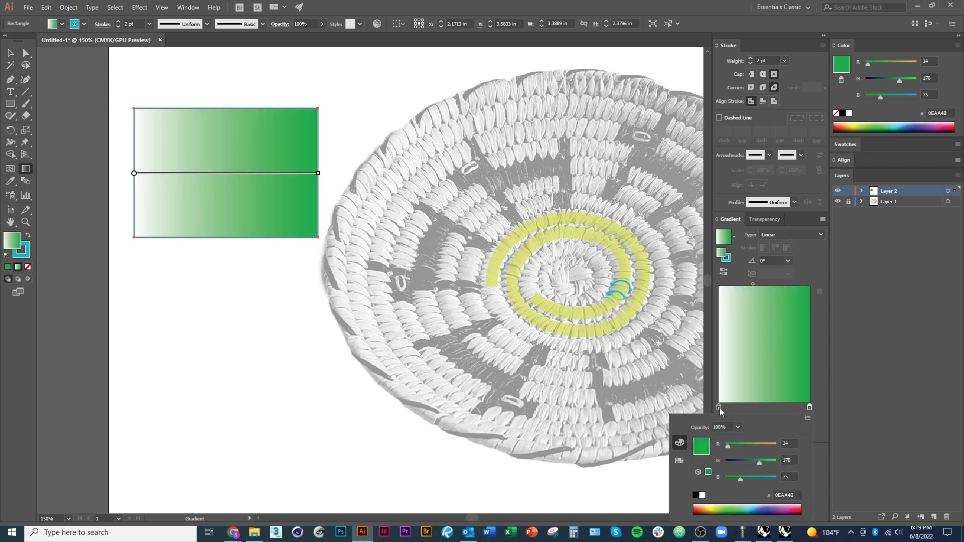
Switch the gradient's white stop to RGB, recolor it yellow, E9DE16, and deselect the rectangle
{"action": "double_click", "coordinate": [718, 407]}
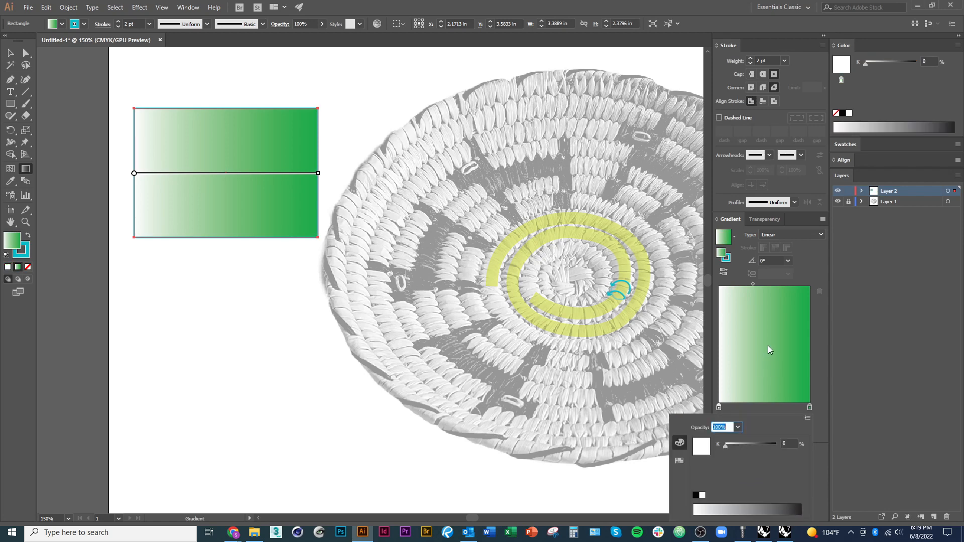
{"action": "left_click", "coordinate": [806, 419]}
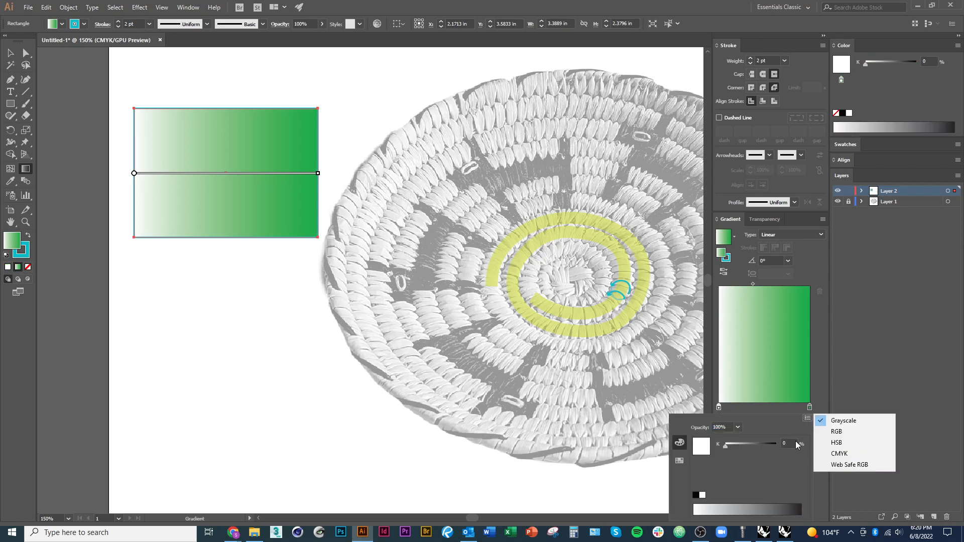
{"action": "left_click", "coordinate": [833, 433]}
{"action": "left_click", "coordinate": [724, 509]}
{"action": "left_click_drag", "start_coordinate": [724, 510], "coordinate": [709, 507]}
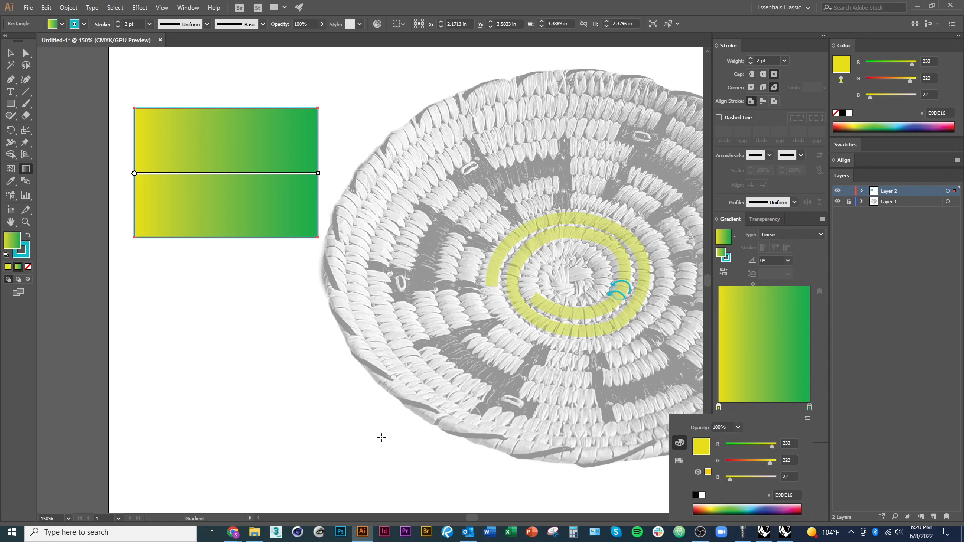
{"action": "left_click", "coordinate": [11, 54]}
{"action": "left_click", "coordinate": [156, 295]}
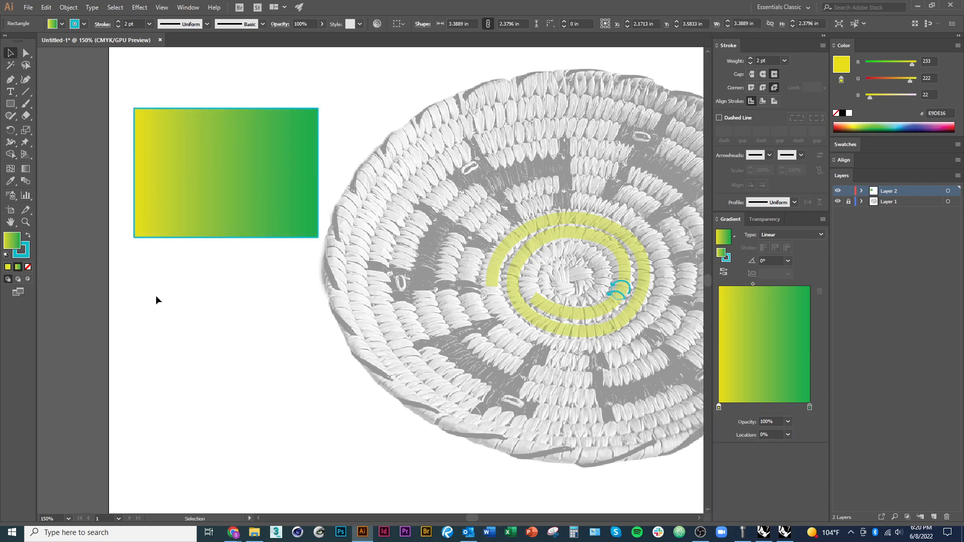
Add three gradient mesh points to the rectangle: one near its upper-left corner, one near its lower-right corner and one near its center
{"action": "scroll", "coordinate": [155, 296], "scroll_direction": "down", "scroll_amount": 1}
{"action": "left_click_drag", "start_coordinate": [288, 389], "coordinate": [282, 328]}
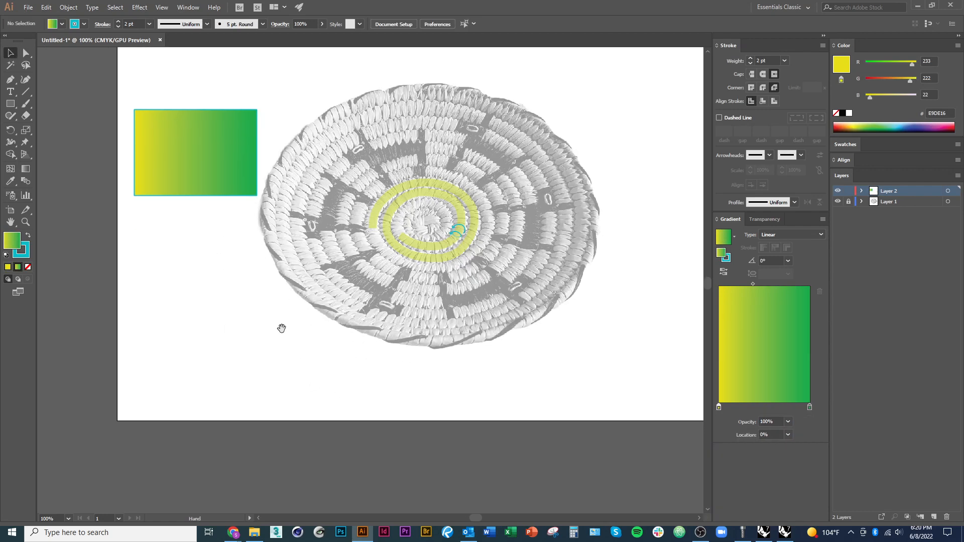
{"action": "left_click", "coordinate": [11, 169]}
{"action": "scroll", "coordinate": [149, 100], "scroll_direction": "up", "scroll_amount": 2}
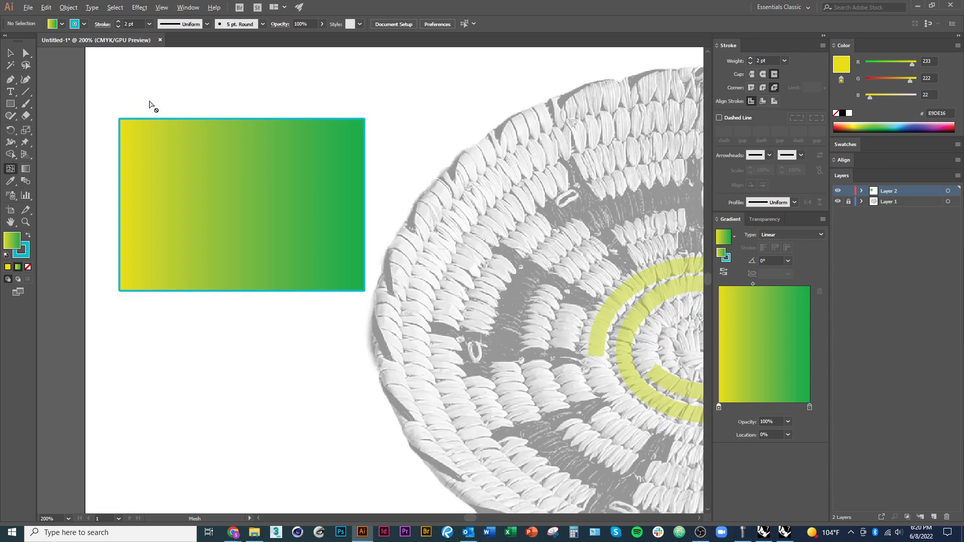
{"action": "left_click", "coordinate": [164, 133]}
{"action": "left_click", "coordinate": [305, 257]}
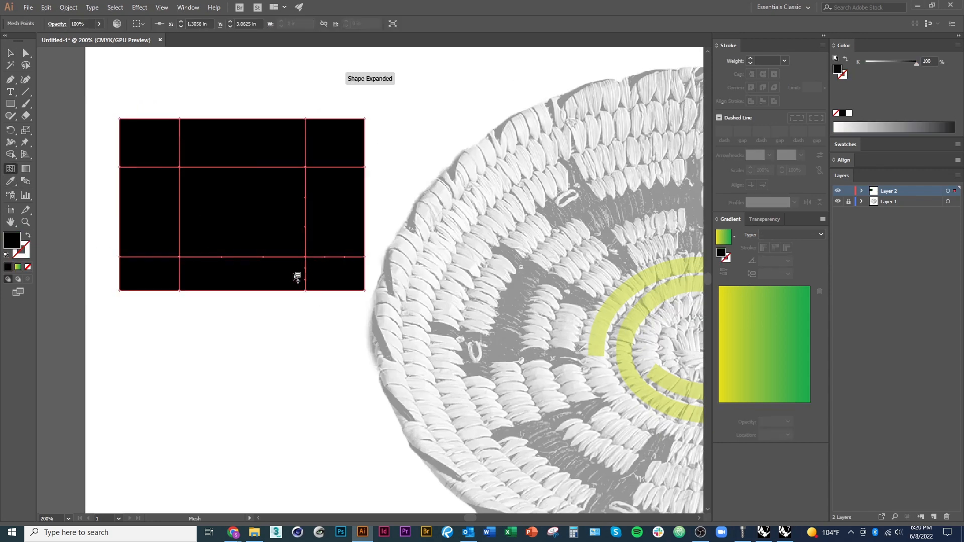
{"action": "left_click", "coordinate": [242, 215]}
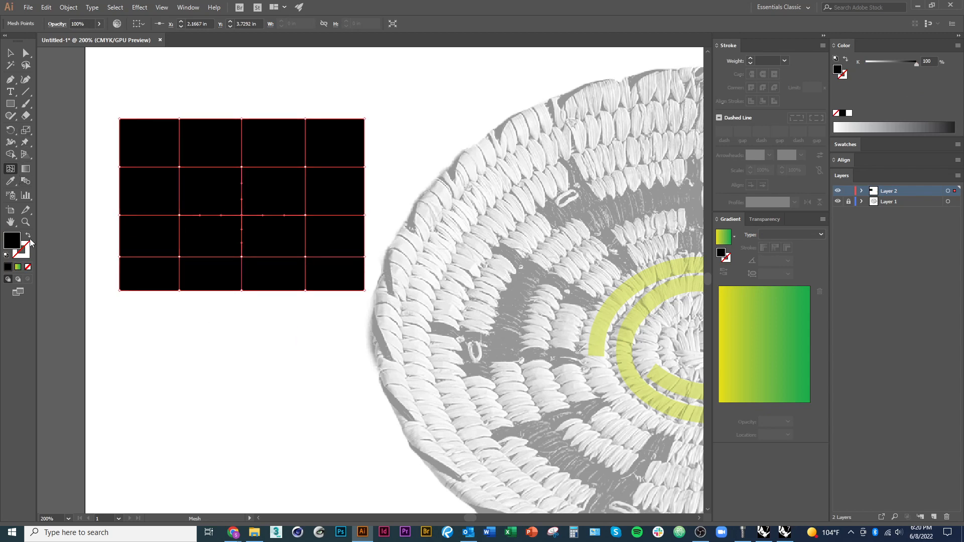
Recolor the upper-left interior mesh point dark green, 007324, using the RGB color model
{"action": "left_click", "coordinate": [26, 52]}
{"action": "left_click", "coordinate": [180, 167]}
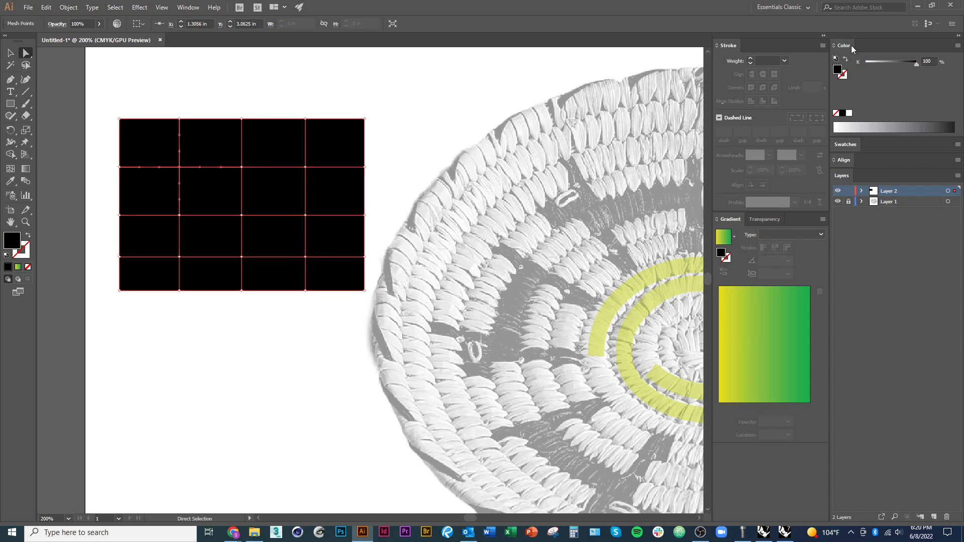
{"action": "left_click", "coordinate": [957, 45]}
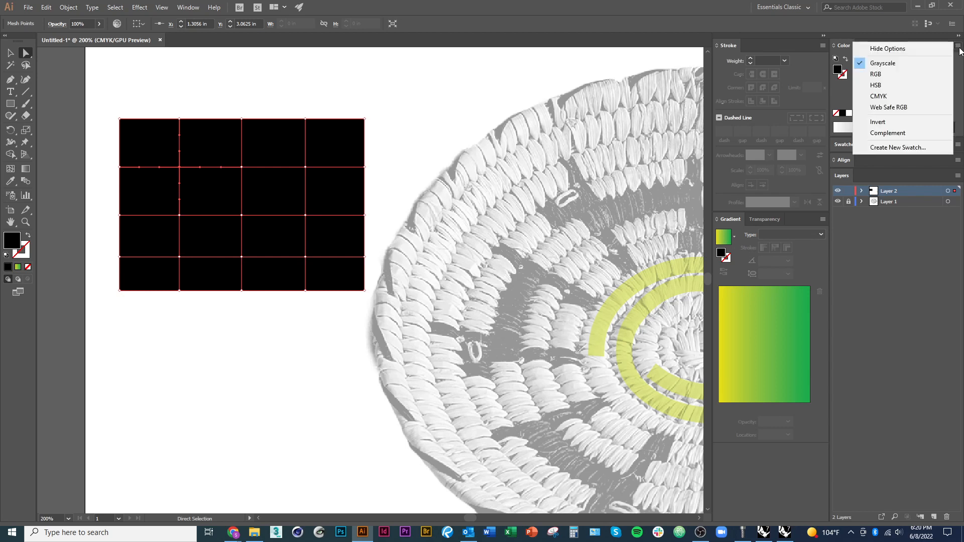
{"action": "left_click", "coordinate": [883, 74]}
{"action": "left_click_drag", "start_coordinate": [866, 80], "coordinate": [906, 81]}
{"action": "left_click_drag", "start_coordinate": [868, 128], "coordinate": [879, 131]}
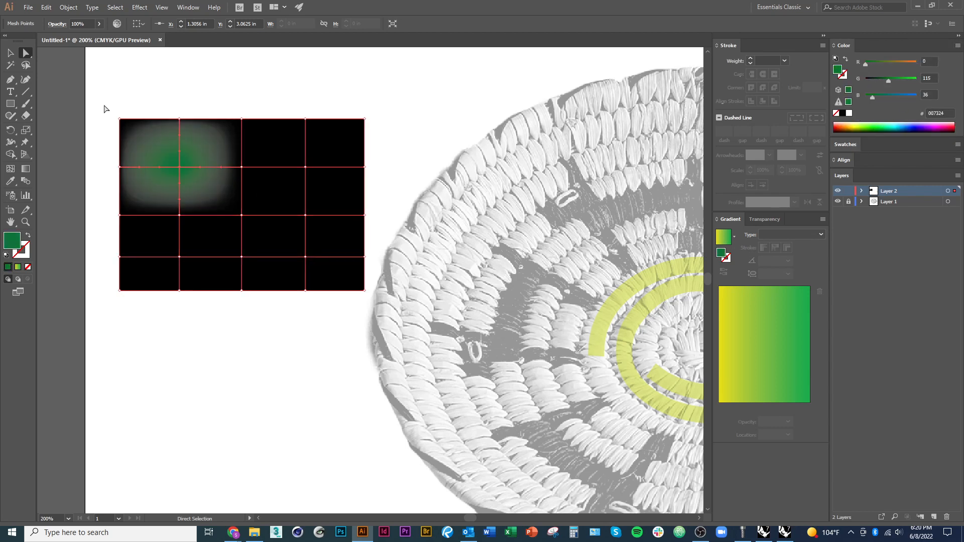
Recolor all mesh points red, B93700, and set the upper-left interior point to near-white in HSB with 10% saturation and 100% brightness
{"action": "left_click_drag", "start_coordinate": [103, 104], "coordinate": [379, 312]}
{"action": "left_click_drag", "start_coordinate": [846, 125], "coordinate": [839, 128]}
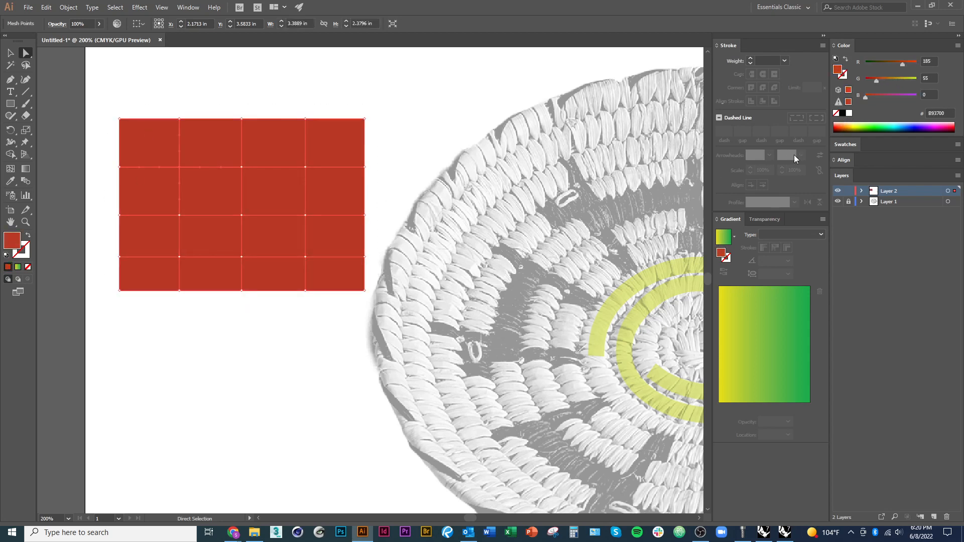
{"action": "left_click", "coordinate": [957, 45]}
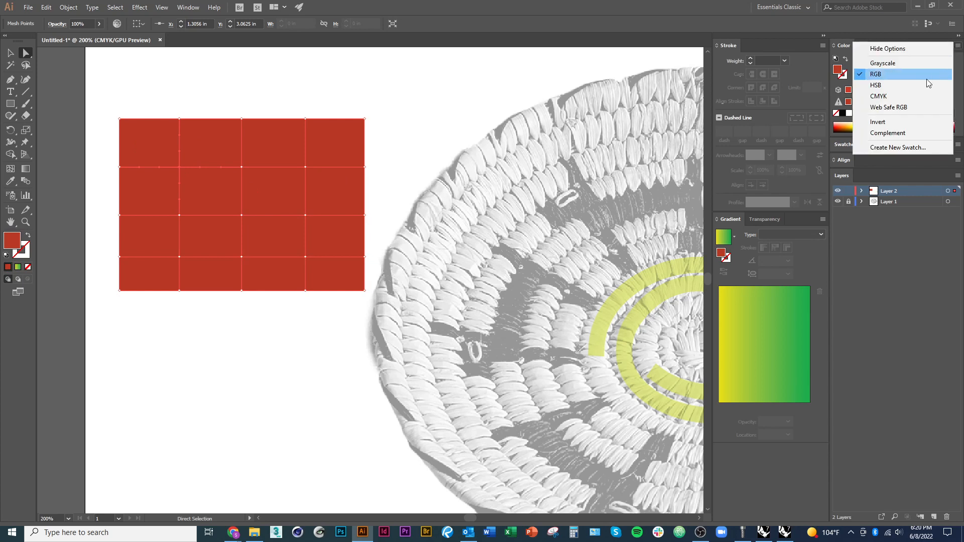
{"action": "left_click", "coordinate": [926, 79]}
{"action": "mouse_move", "coordinate": [911, 86]}
{"action": "left_mouse_down"}
{"action": "mouse_move", "coordinate": [870, 81]}
{"action": "mouse_move", "coordinate": [914, 96]}
{"action": "left_mouse_up"}
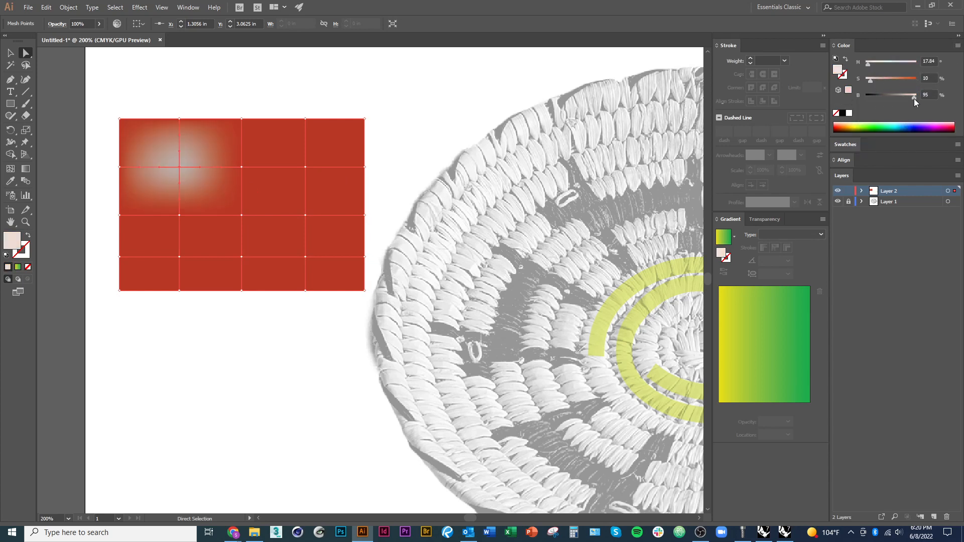
Recolor the top-edge mesh point above the white one dark blue, the point above the center teal and the central point green
{"action": "left_click", "coordinate": [179, 120]}
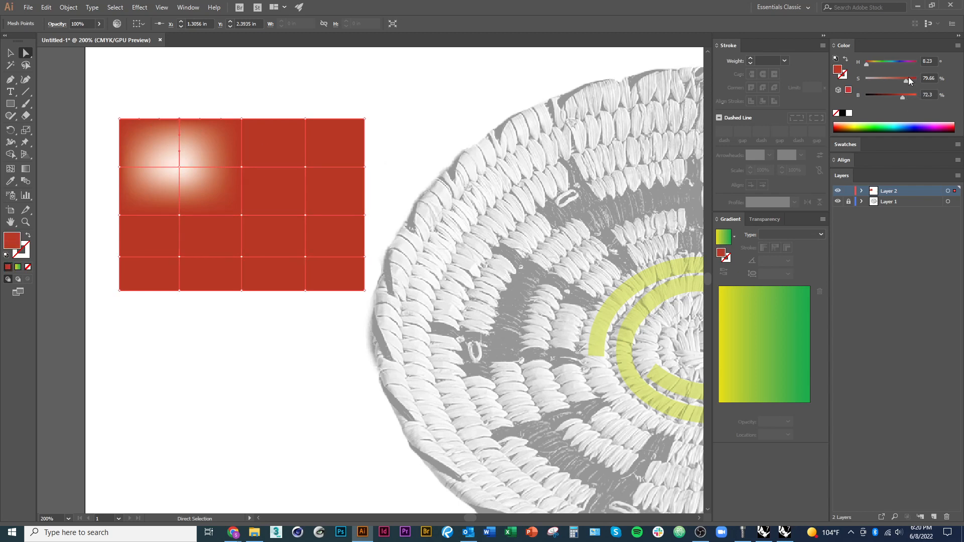
{"action": "mouse_move", "coordinate": [908, 80]}
{"action": "left_mouse_down"}
{"action": "mouse_move", "coordinate": [891, 79]}
{"action": "mouse_move", "coordinate": [901, 64]}
{"action": "left_mouse_up"}
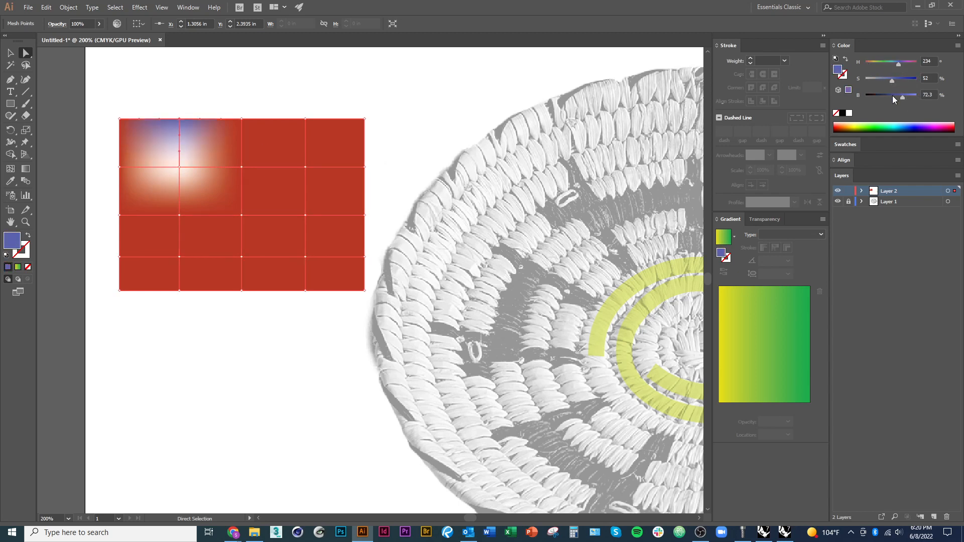
{"action": "left_click_drag", "start_coordinate": [899, 98], "coordinate": [917, 80]}
{"action": "left_click", "coordinate": [246, 169]}
{"action": "left_click", "coordinate": [242, 216]}
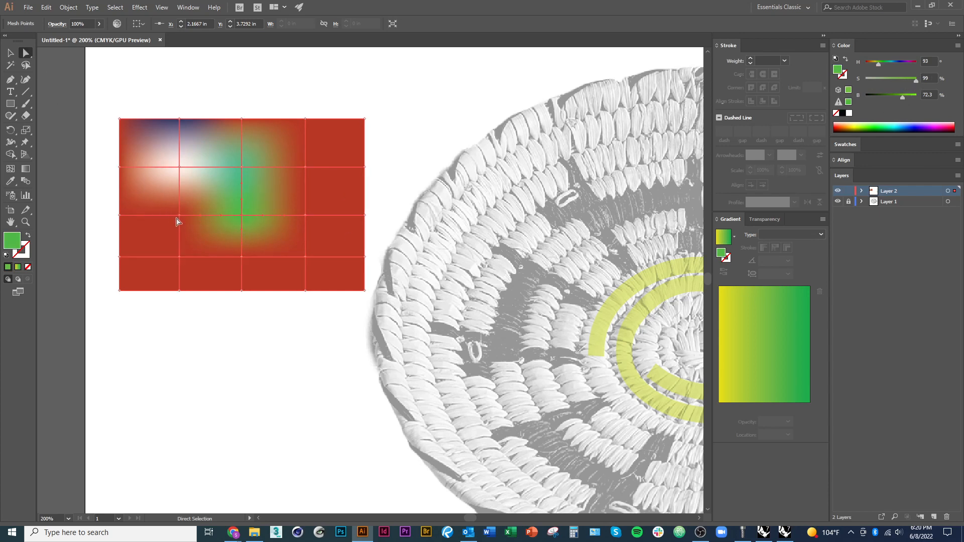
Warp the mesh by pulling the top-edge point down and the left interior points up and to the left, then deselect it
{"action": "left_click_drag", "start_coordinate": [179, 215], "coordinate": [186, 186]}
{"action": "mouse_move", "coordinate": [180, 120]}
{"action": "left_mouse_down"}
{"action": "mouse_move", "coordinate": [201, 133]}
{"action": "mouse_move", "coordinate": [187, 131]}
{"action": "left_mouse_up"}
{"action": "left_click_drag", "start_coordinate": [187, 183], "coordinate": [151, 142]}
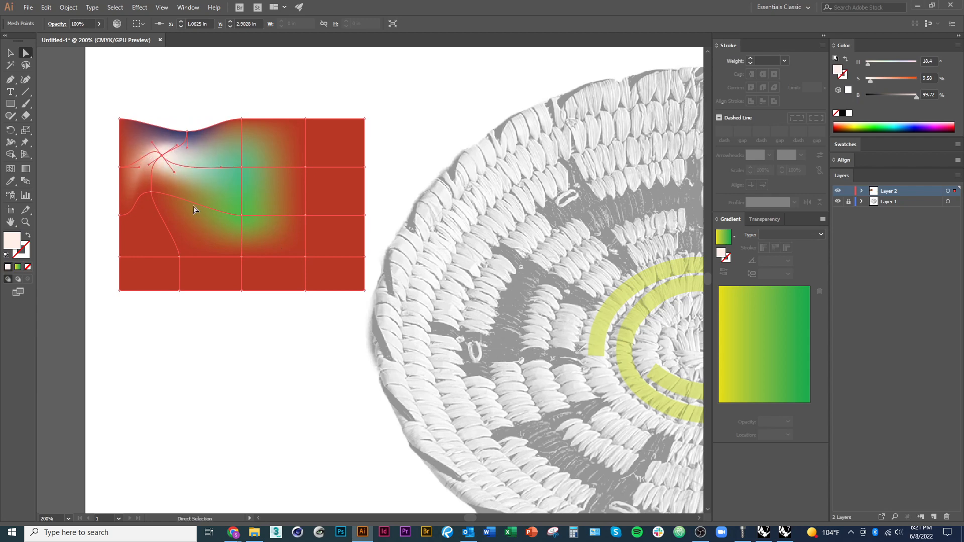
{"action": "left_click", "coordinate": [11, 53]}
{"action": "left_click", "coordinate": [290, 418]}
Delete the multicolored mesh rectangle beside the basket
{"action": "key", "text": "ctrl+minus"}
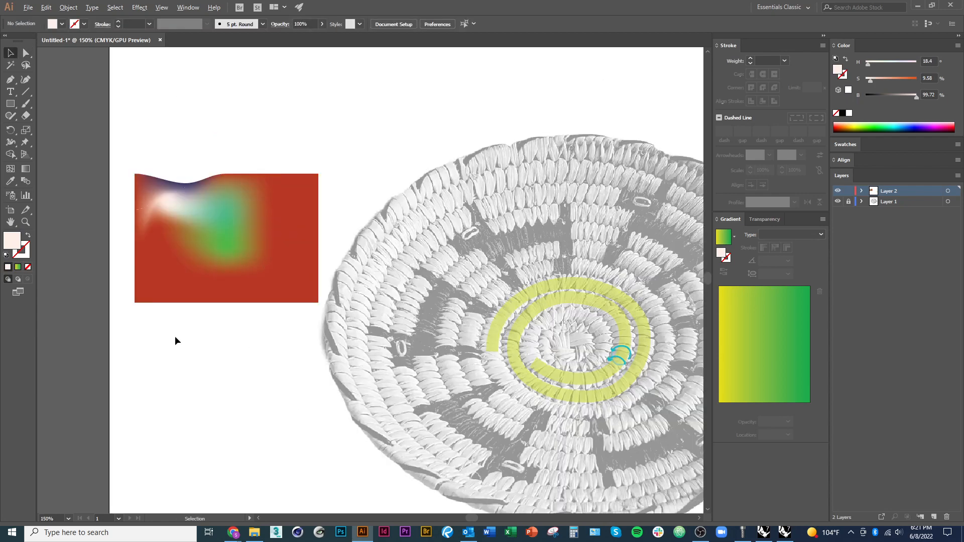
{"action": "key", "text": "ctrl+minus"}
{"action": "left_click_drag", "start_coordinate": [386, 474], "coordinate": [300, 401]}
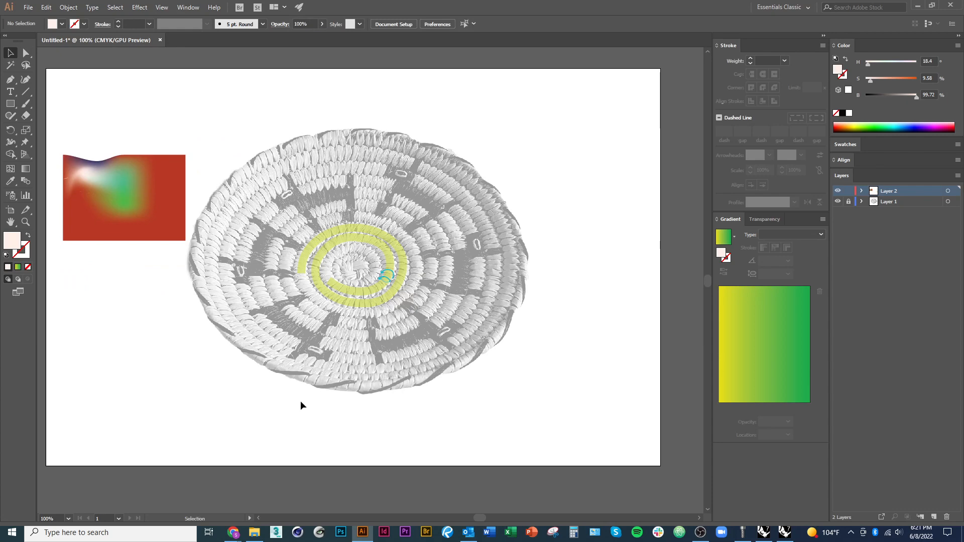
{"action": "scroll", "coordinate": [372, 398], "scroll_direction": "up", "scroll_amount": 1}
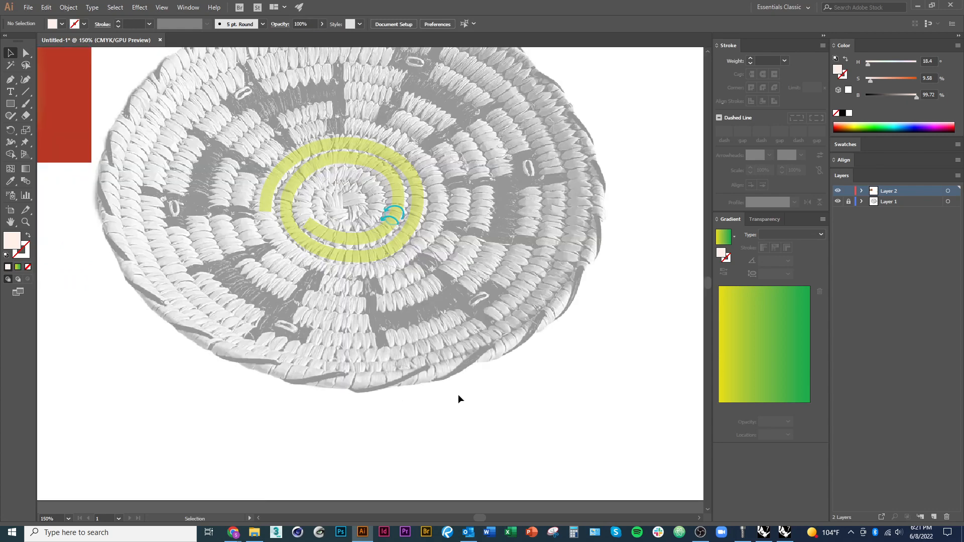
{"action": "scroll", "coordinate": [458, 394], "scroll_direction": "down", "scroll_amount": 1}
{"action": "left_click", "coordinate": [195, 212]}
{"action": "key", "text": "Delete"}
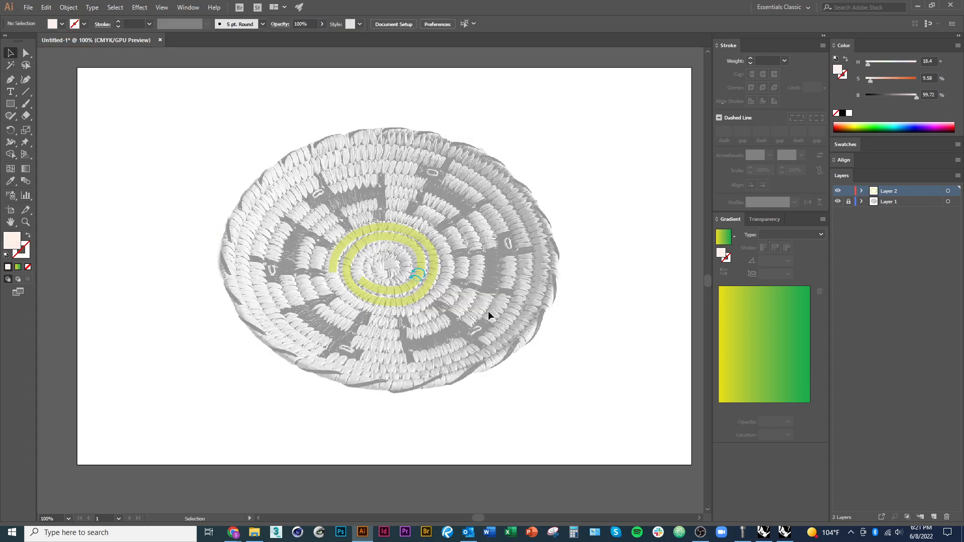
Unlock all locked objects on the artboard and clear the resulting selection
{"action": "left_click", "coordinate": [850, 202]}
{"action": "left_click", "coordinate": [70, 8]}
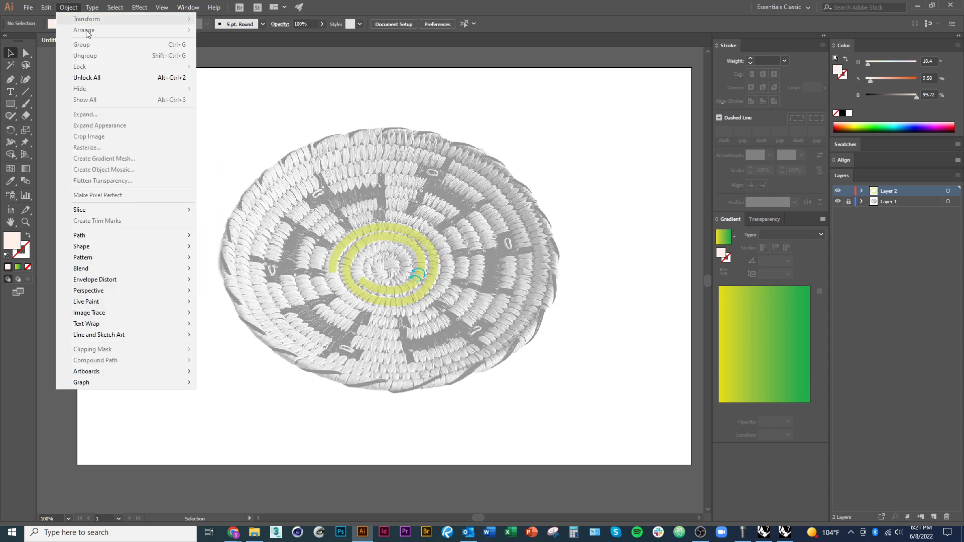
{"action": "left_click", "coordinate": [95, 78]}
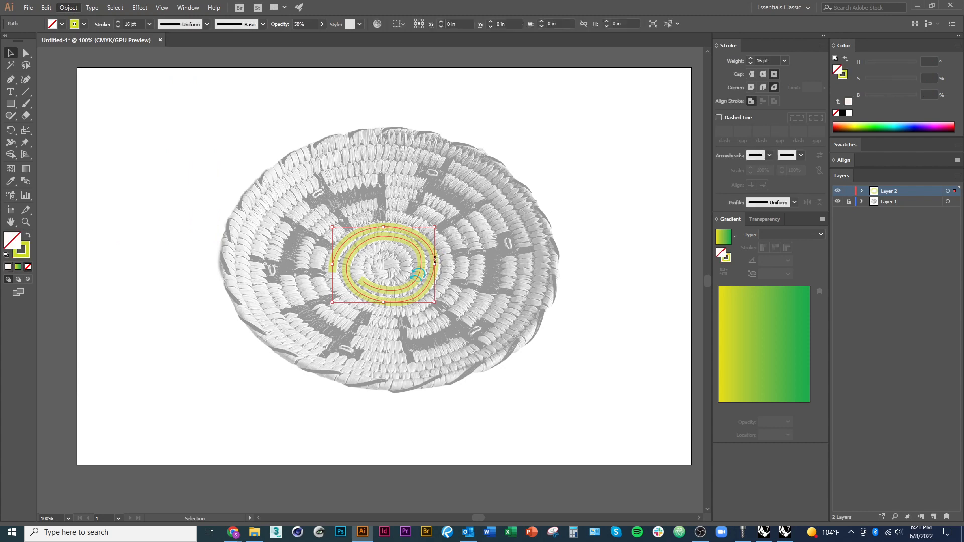
{"action": "left_click", "coordinate": [161, 405]}
Start saving the document under a new name and set the save location to the 20608_Photoshop folder
{"action": "left_click_drag", "start_coordinate": [197, 322], "coordinate": [176, 329]}
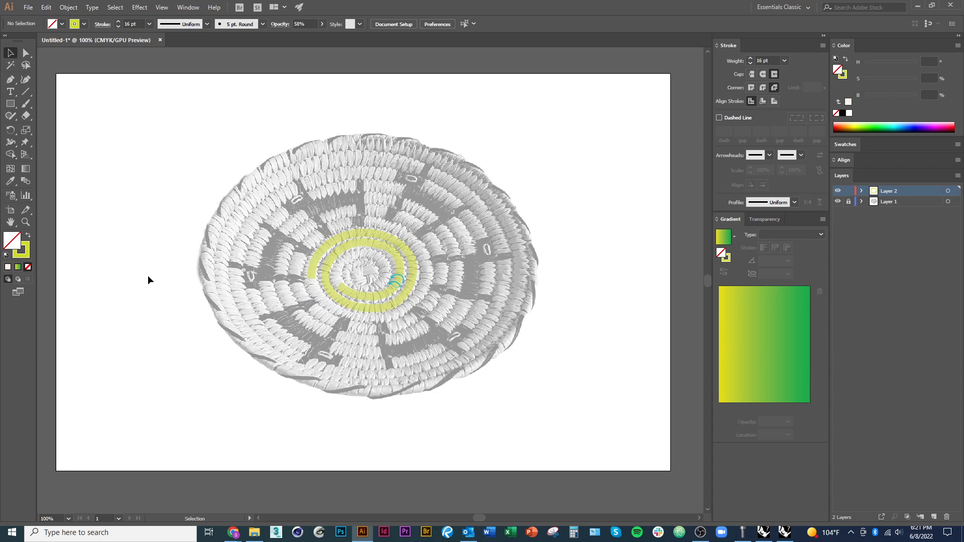
{"action": "left_click", "coordinate": [28, 7]}
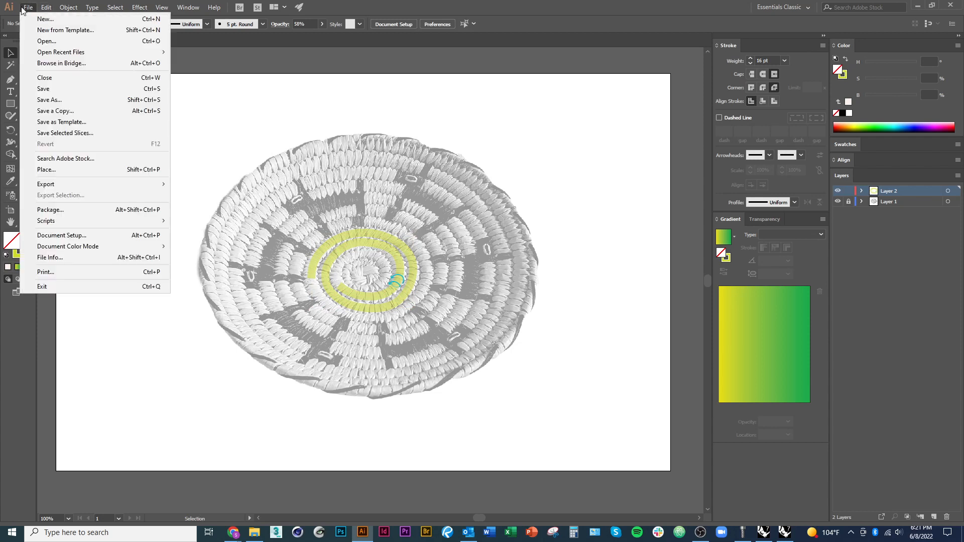
{"action": "left_click", "coordinate": [64, 104]}
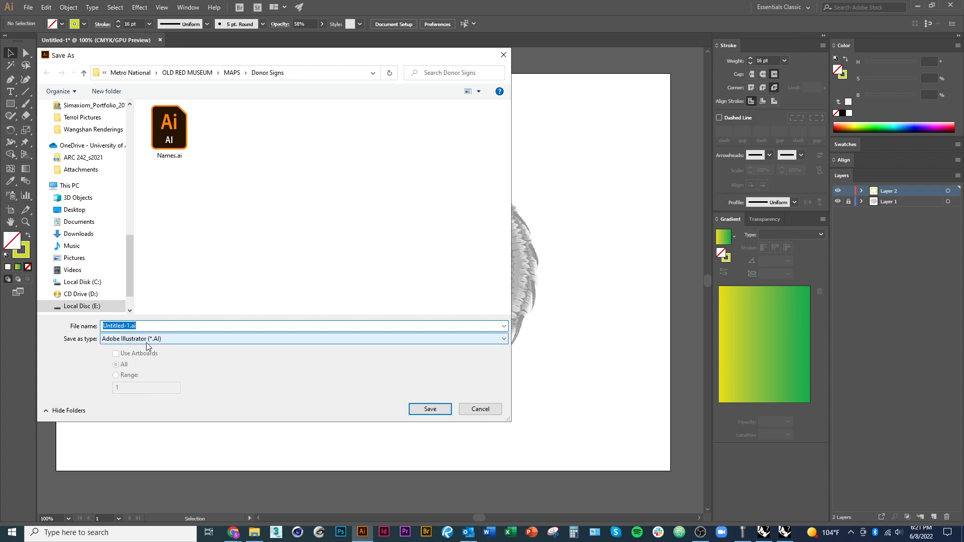
{"action": "left_click", "coordinate": [255, 532]}
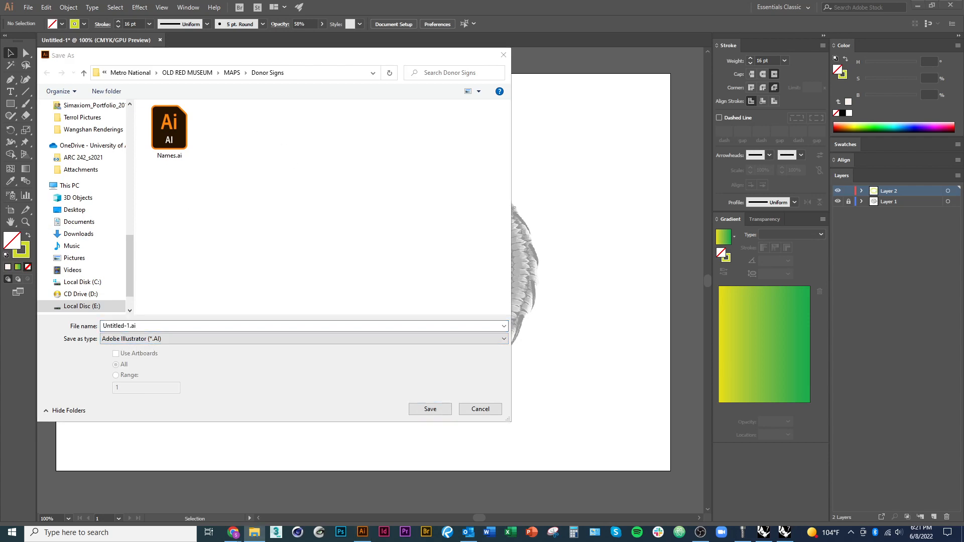
{"action": "left_click", "coordinate": [204, 325]}
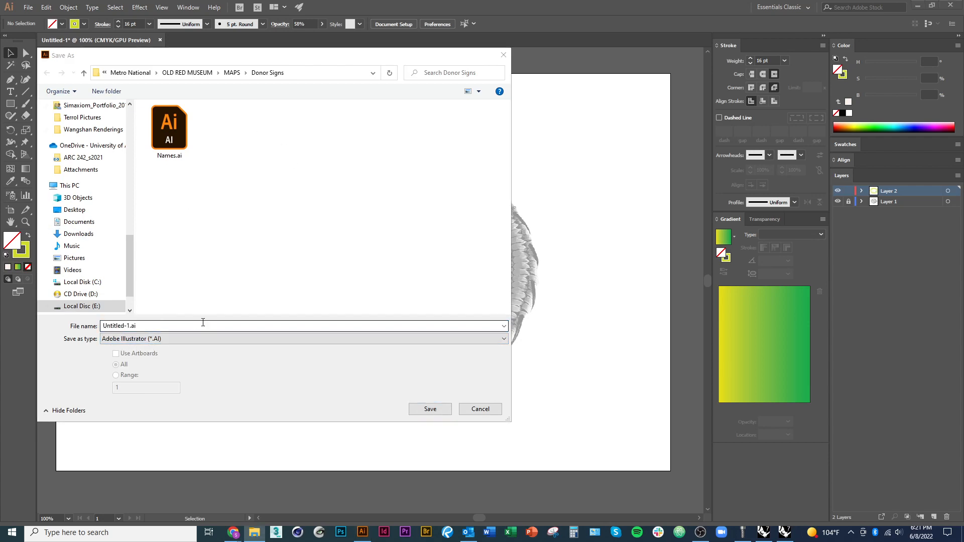
{"action": "key", "text": "ctrl+a"}
{"action": "type", "text": "G:\\My Drive\\ARC 510A_su2021_Summer Immersion\\Lectures + Tutorials\\20608_Photoshop"}
{"action": "key", "text": "Return"}
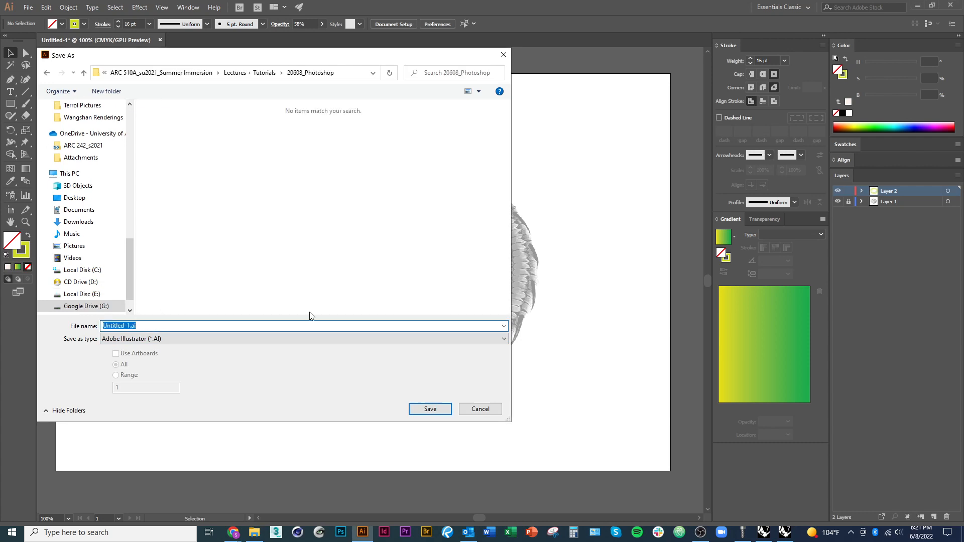
Name the file TTest and save it in Adobe Illustrator format with the default Illustrator CC options
{"action": "type", "text": "TRial"}
{"action": "key", "text": "Return"}
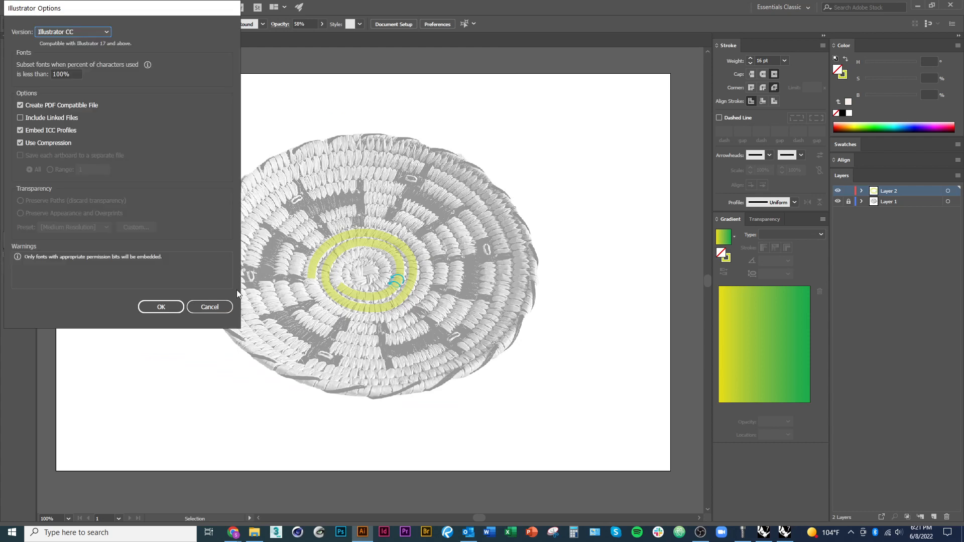
{"action": "left_click", "coordinate": [154, 307]}
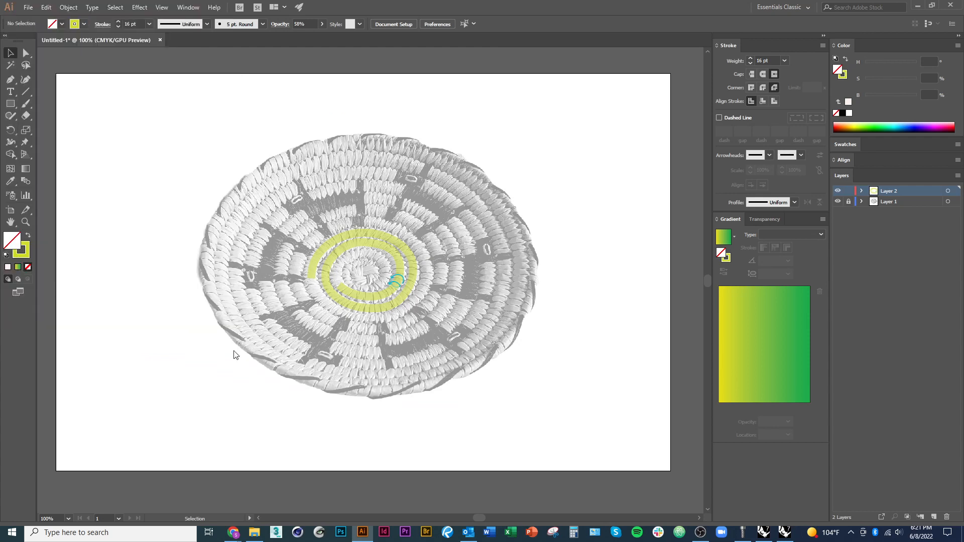
Unlock Layer 1, select the linked basket image to check that it can be edited, and deselect it
{"action": "left_click", "coordinate": [850, 202]}
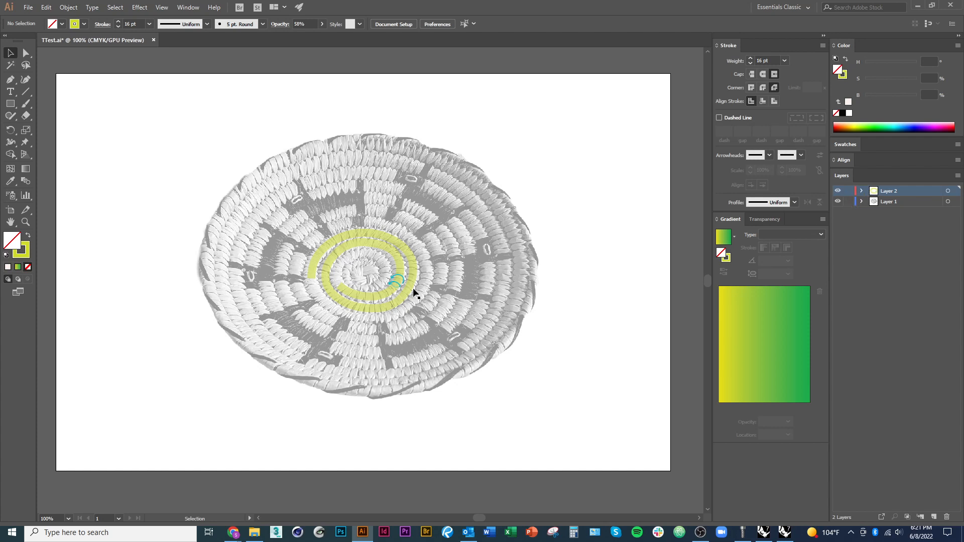
{"action": "left_click", "coordinate": [366, 297]}
{"action": "left_click", "coordinate": [493, 258]}
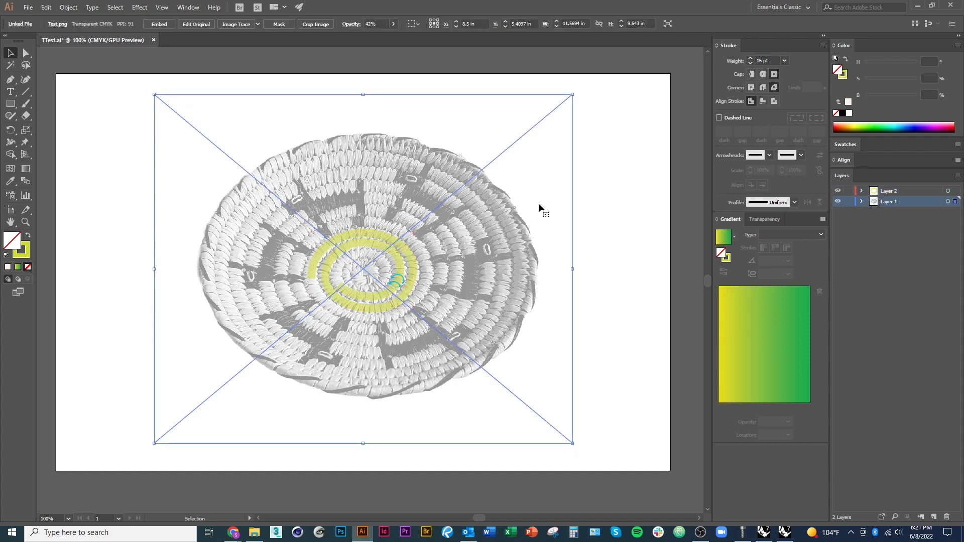
{"action": "left_click", "coordinate": [602, 168]}
Look through the file formats offered by Export As and cancel the export
{"action": "left_click", "coordinate": [31, 11]}
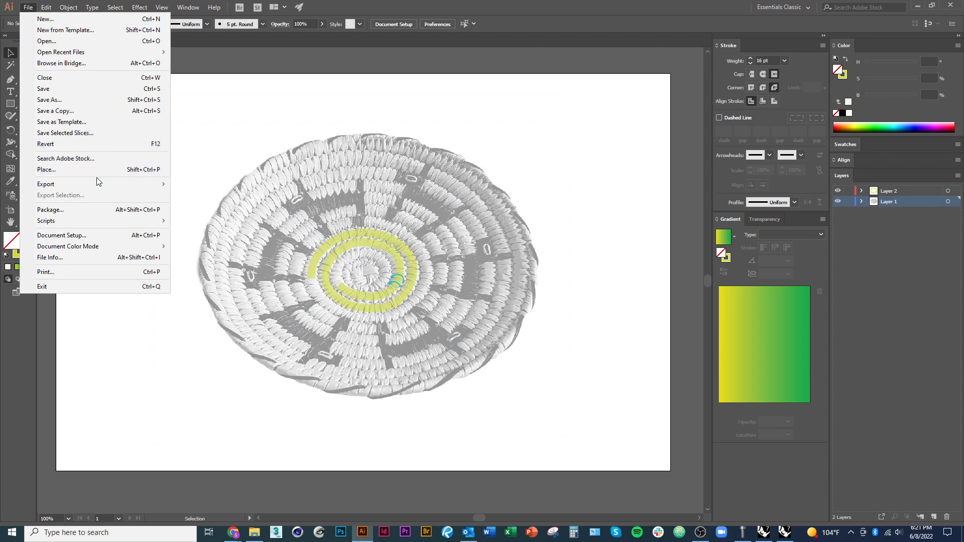
{"action": "mouse_move", "coordinate": [104, 184]}
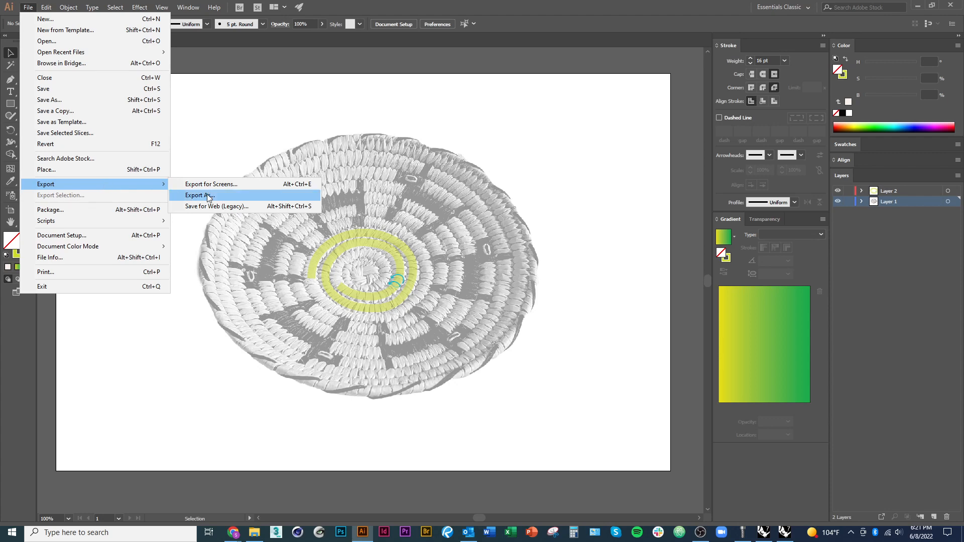
{"action": "left_click", "coordinate": [223, 195]}
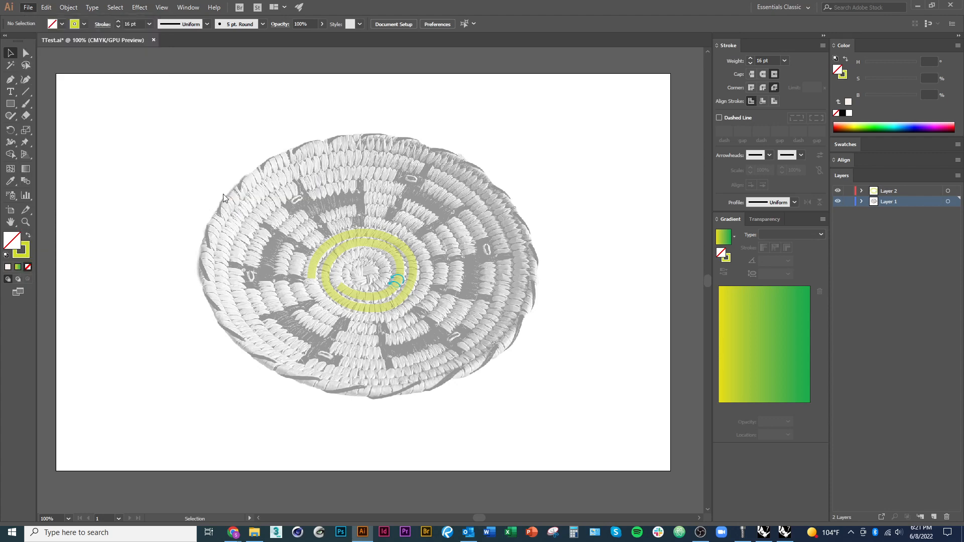
{"action": "left_click", "coordinate": [175, 338]}
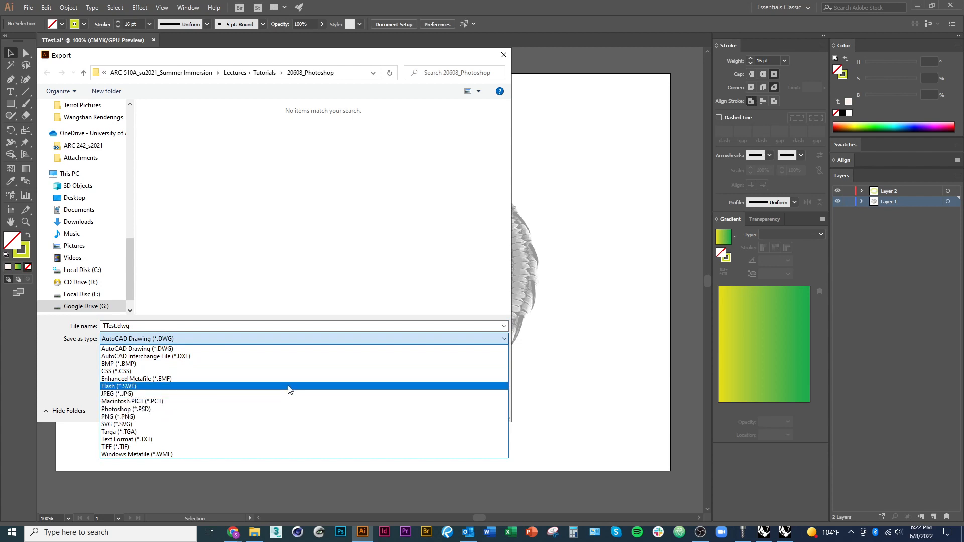
{"action": "left_click", "coordinate": [250, 265]}
{"action": "left_click", "coordinate": [480, 410]}
Save the document as the Adobe PDF file TTest.pdf in the same folder using the Illustrator Default preset
{"action": "left_click", "coordinate": [28, 7]}
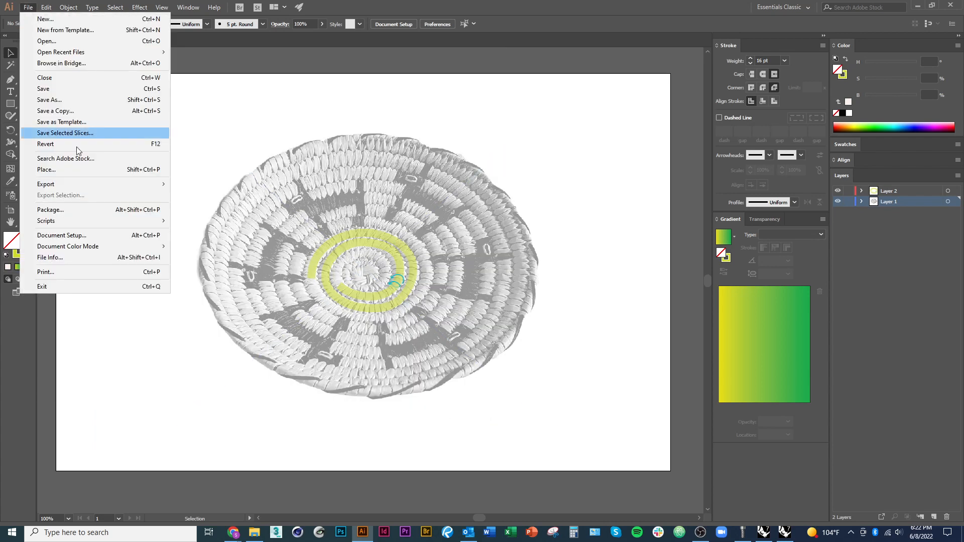
{"action": "left_click", "coordinate": [51, 100]}
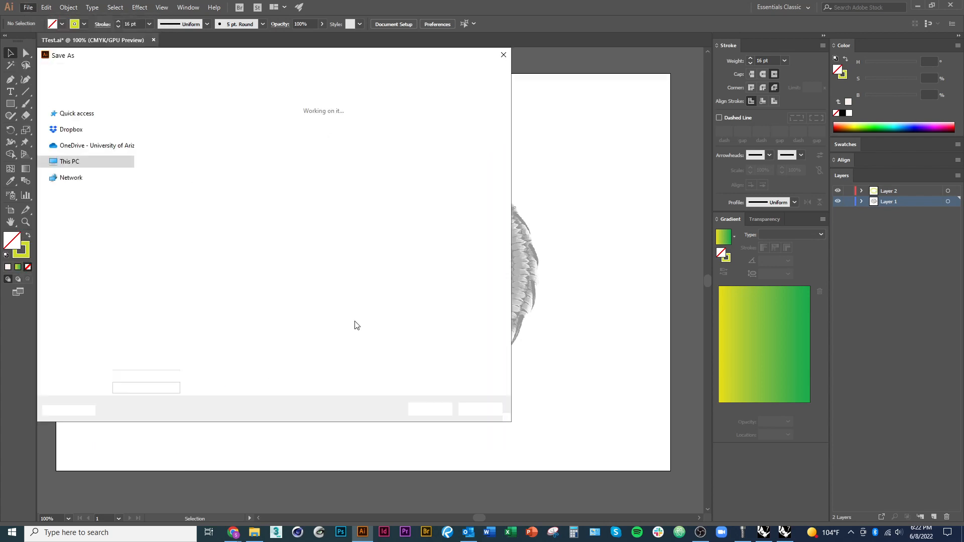
{"action": "left_click", "coordinate": [141, 339]}
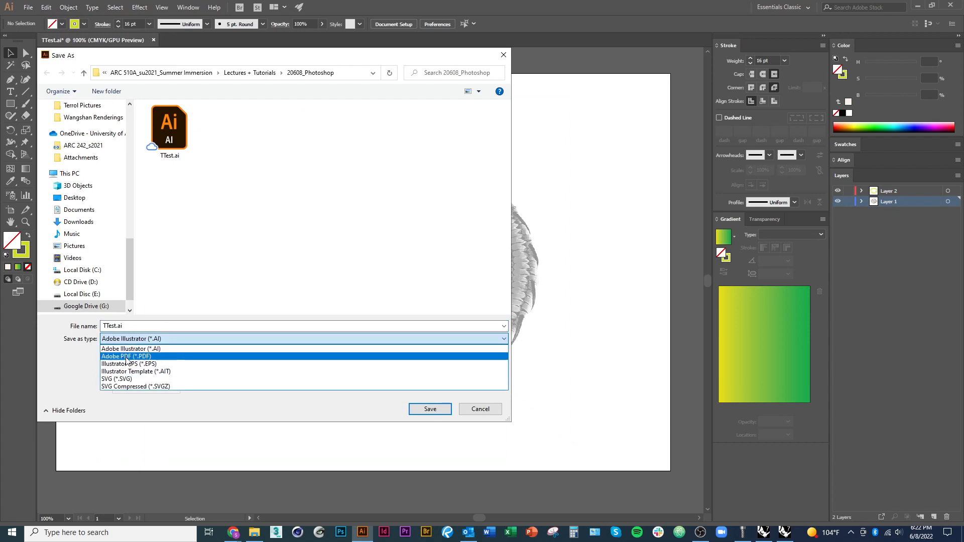
{"action": "left_click", "coordinate": [124, 357]}
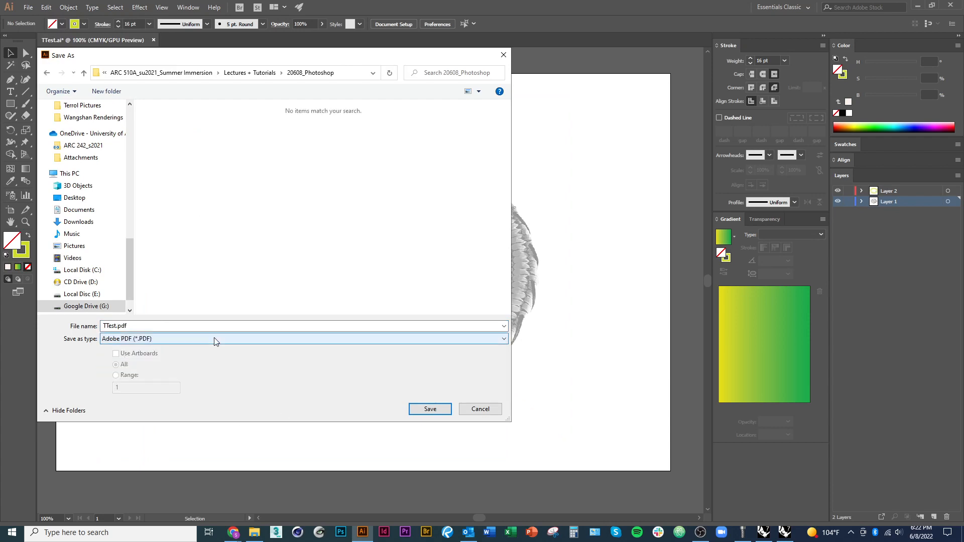
{"action": "left_click", "coordinate": [422, 409]}
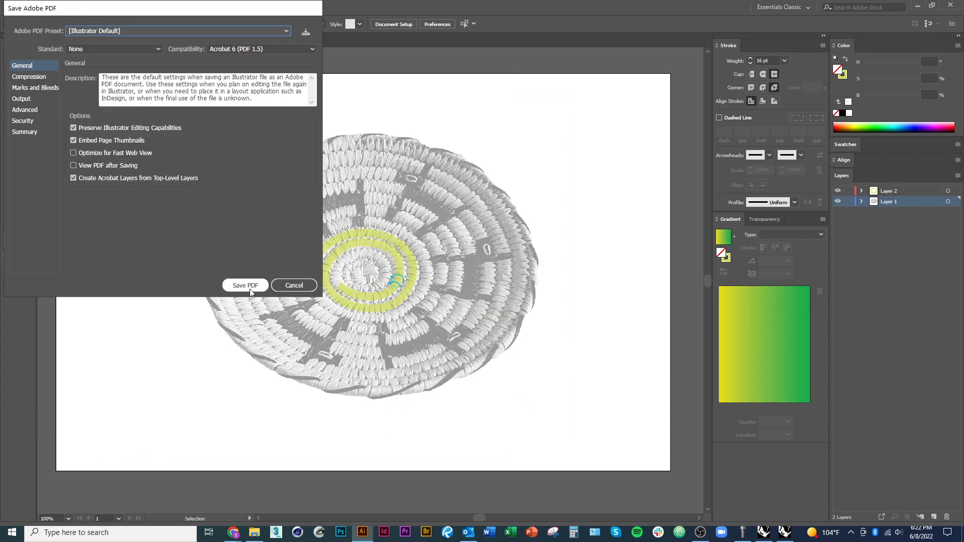
{"action": "left_click", "coordinate": [246, 283]}
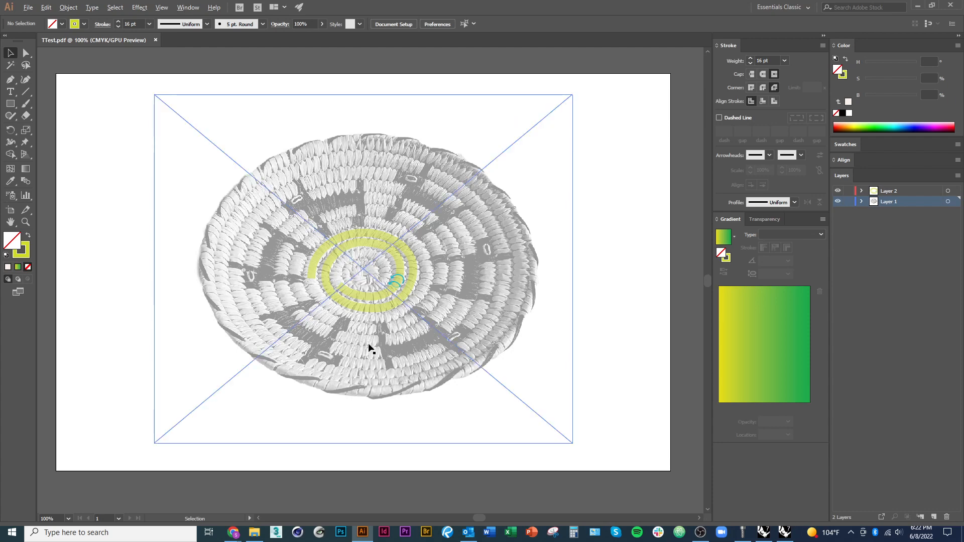
{"action": "scroll", "coordinate": [369, 344], "scroll_direction": "down", "scroll_amount": 1}
{"action": "scroll", "coordinate": [375, 364], "scroll_direction": "up", "scroll_amount": 1}
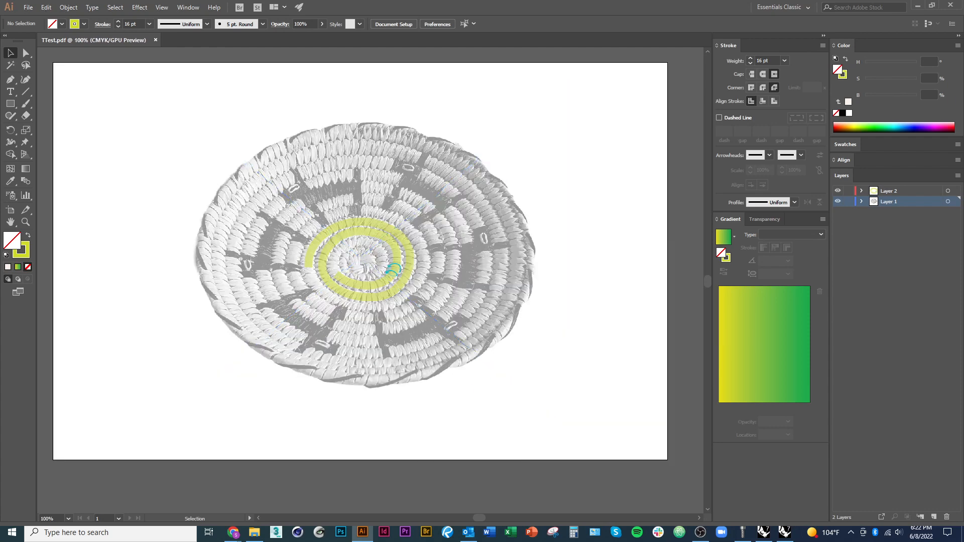